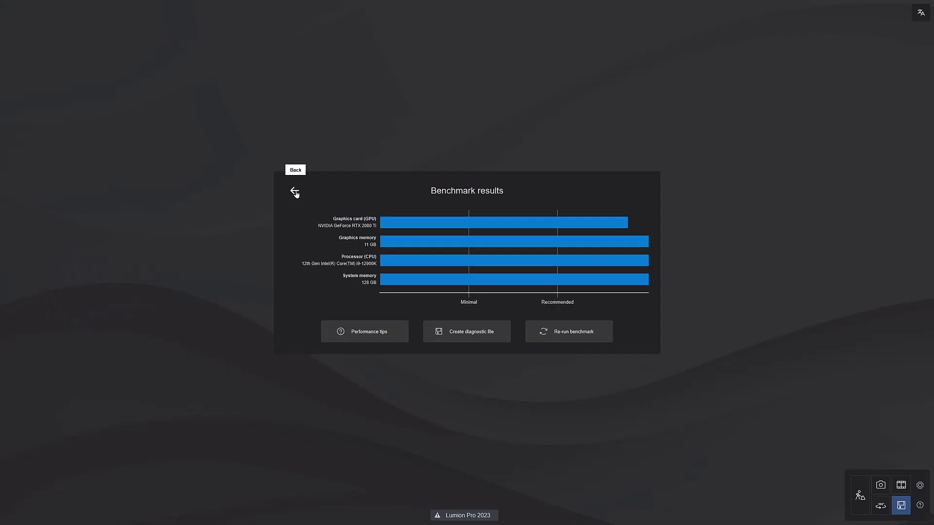
# - Leave the benchmark results and load the Streetscape example project
pyautogui.click(295, 192)
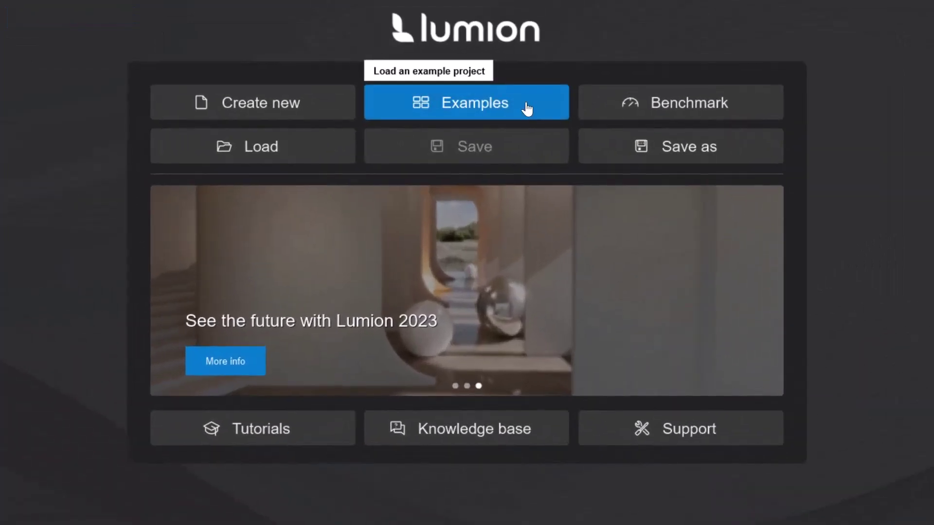
pyautogui.click(496, 181)
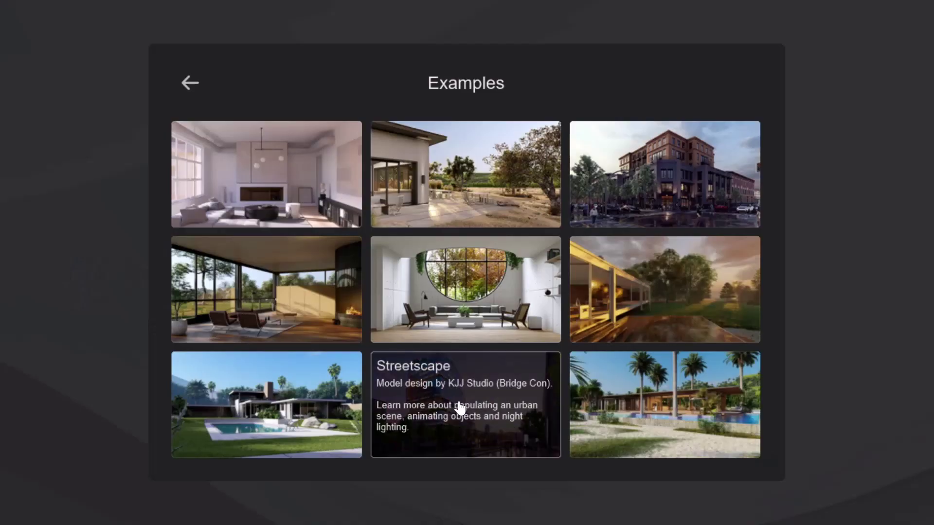
pyautogui.click(461, 407)
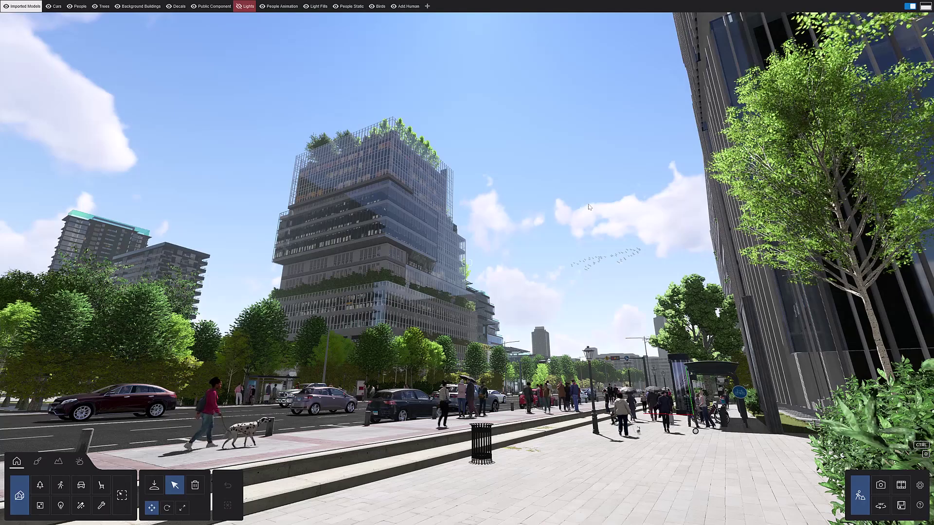
# - Explore the Streetscape scene by turning the camera, advancing along the street and rising above it
pyautogui.moveTo(589, 207); pyautogui.dragTo(827, 210, button='right')
pyautogui.moveTo(467, 262); pyautogui.dragTo(589, 207, button='right')
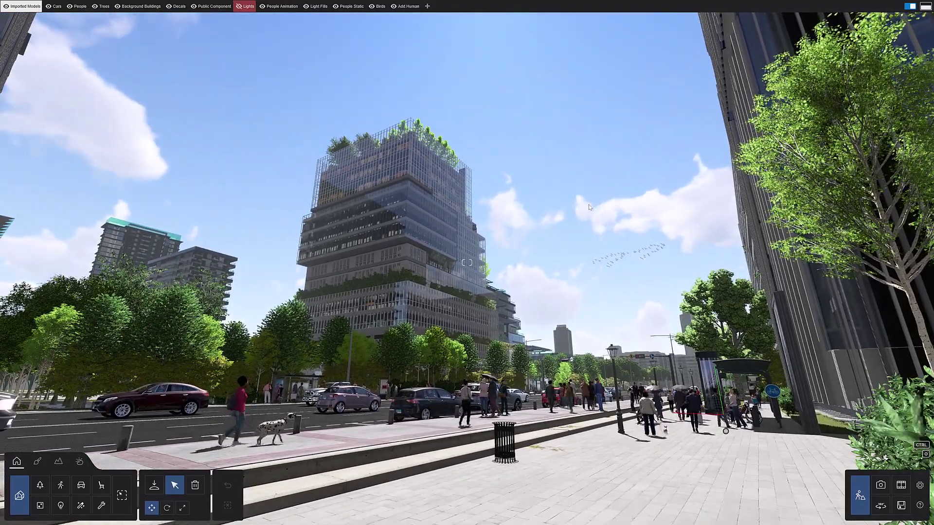
pyautogui.press('w')
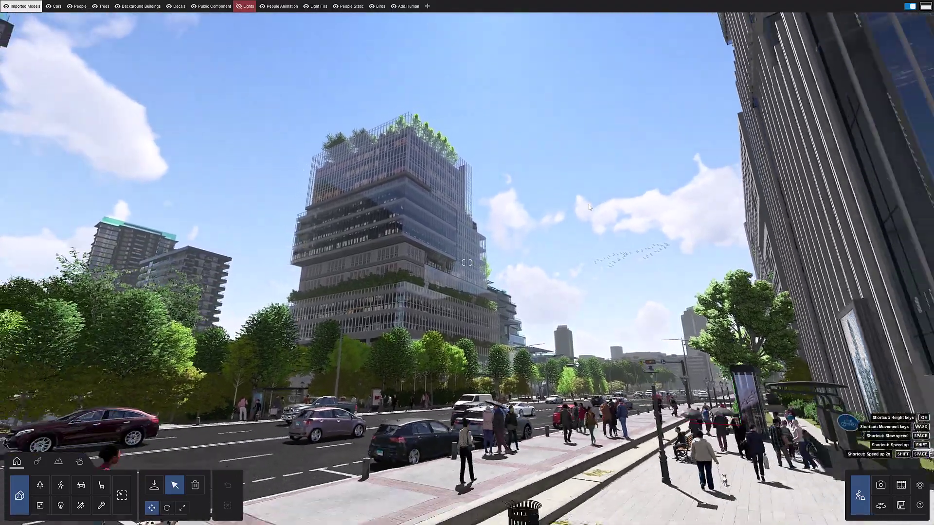
pyautogui.hotkey('ctrl', '0')
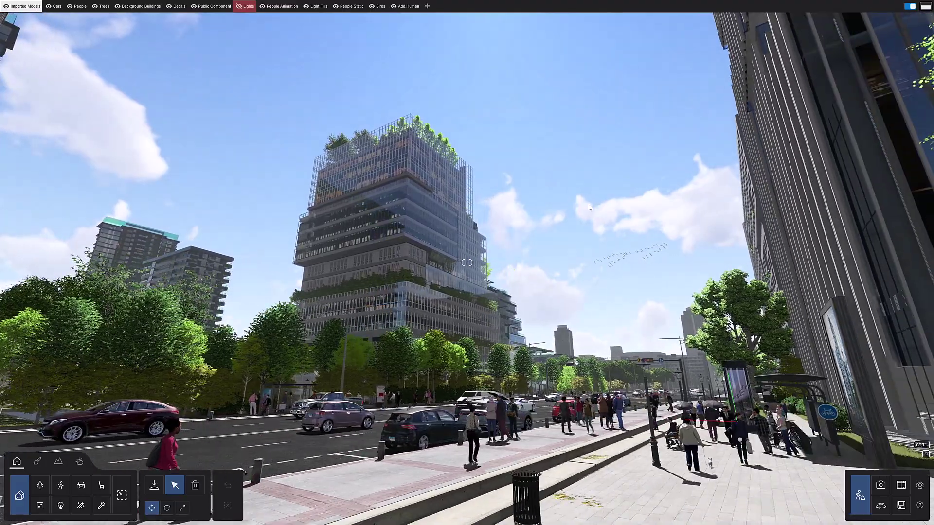
pyautogui.press('q')
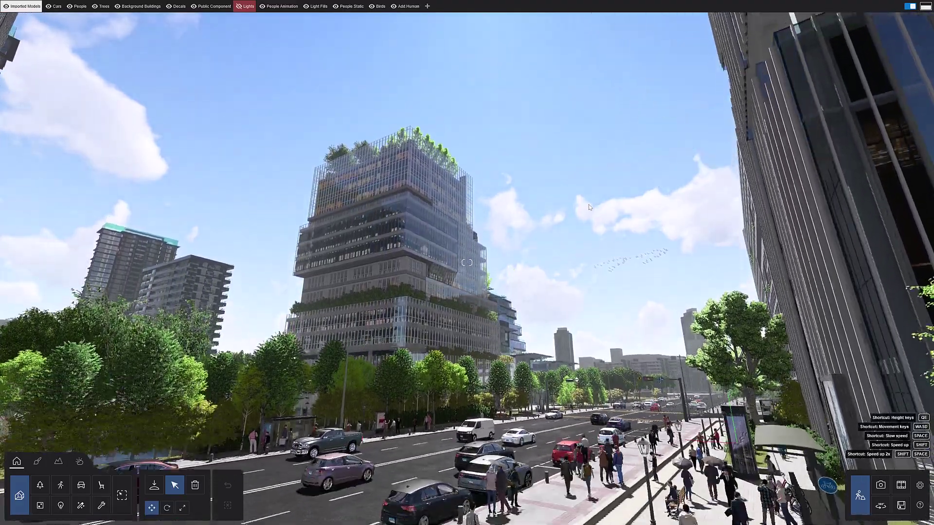
pyautogui.hotkey('ctrl', '0')
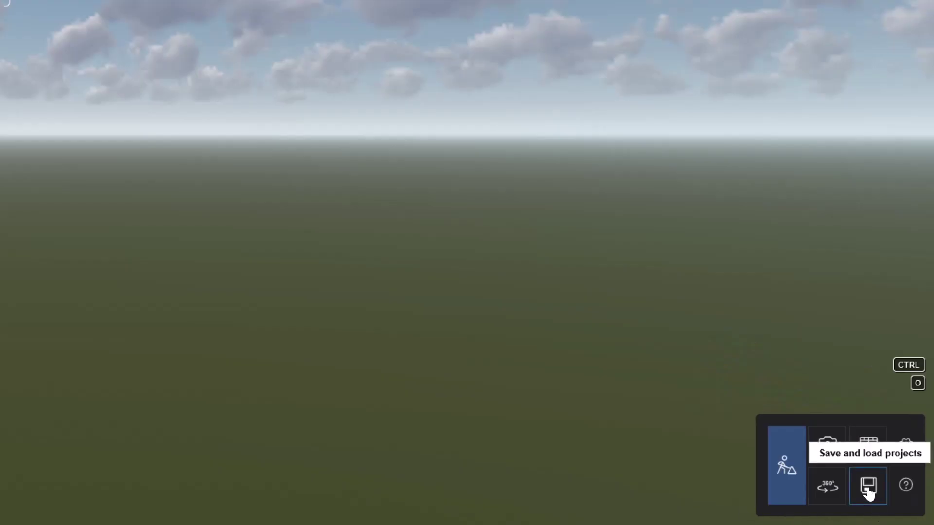
# - Create a new project from the Plain environment template
pyautogui.click(869, 487)
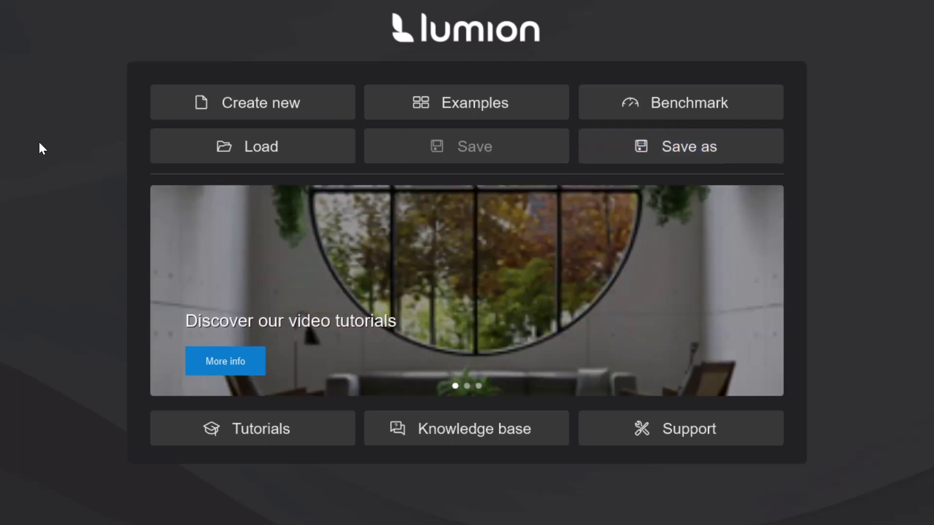
pyautogui.click(192, 148)
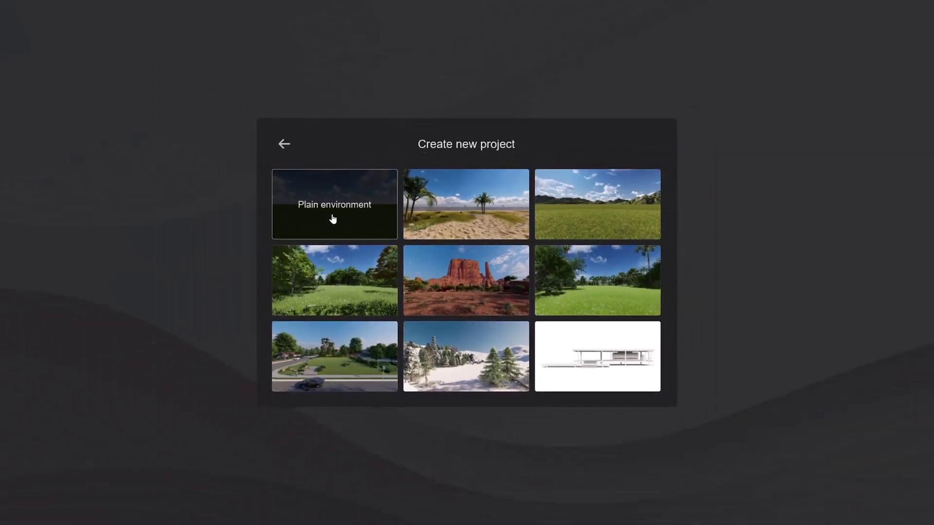
pyautogui.click(337, 220)
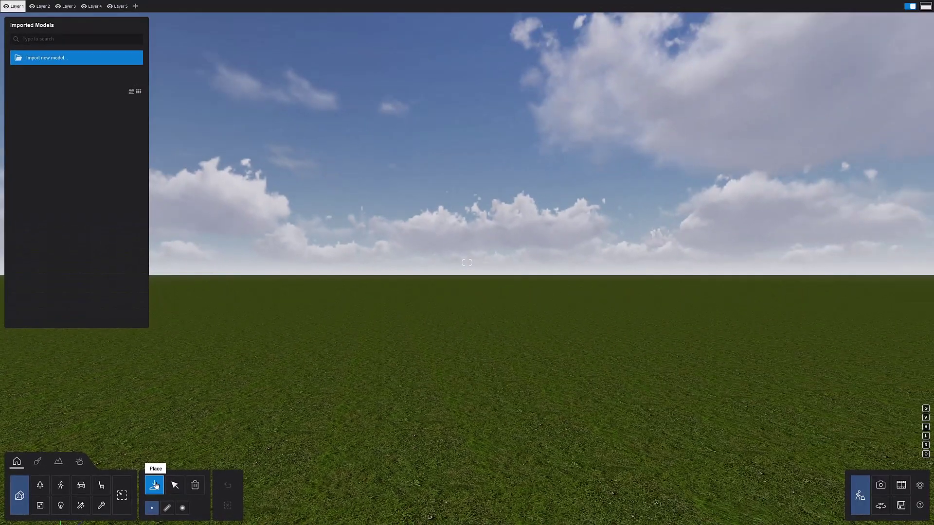
# - Start importing a new model into the plain environment
pyautogui.click(107, 58)
pyautogui.click(610, 360)
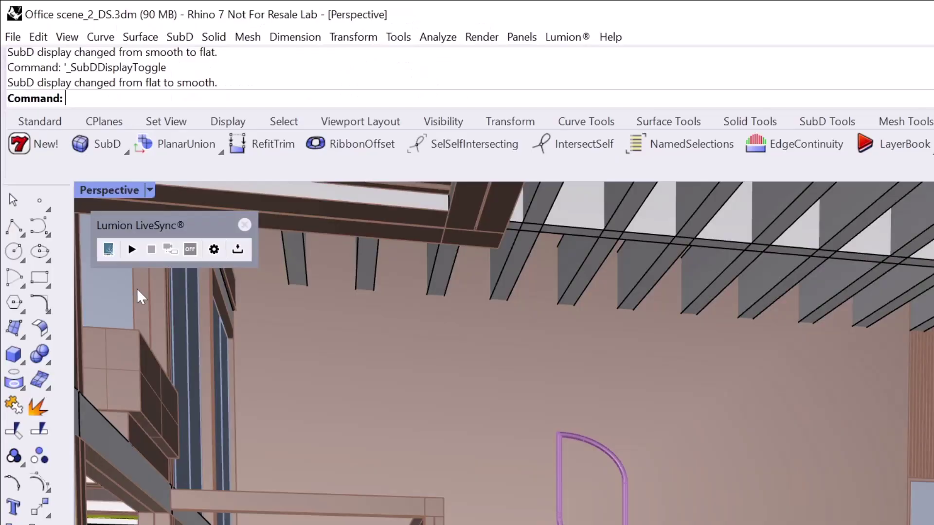
# - Switch to Rhino, start Lumion LiveSync for the office scene and check the synchronized view
pyautogui.click(132, 253)
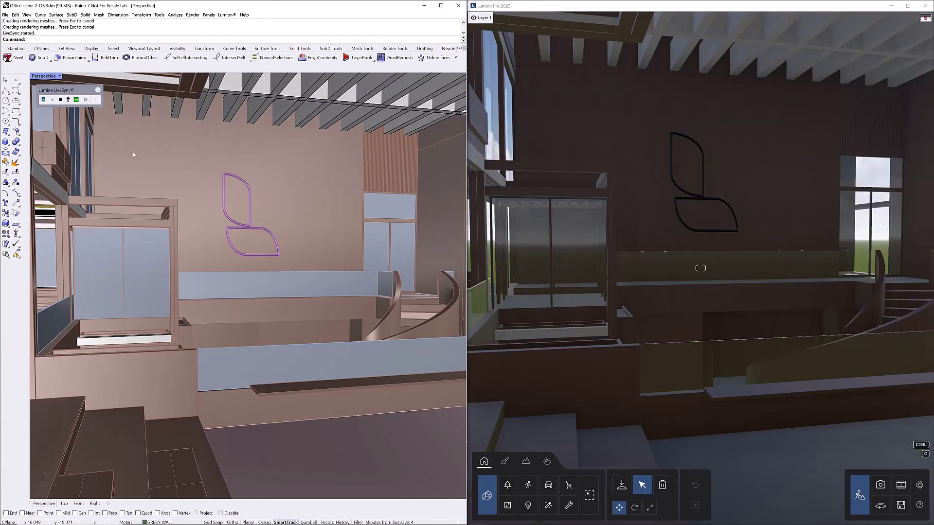
pyautogui.scroll(-10, 188, 188)
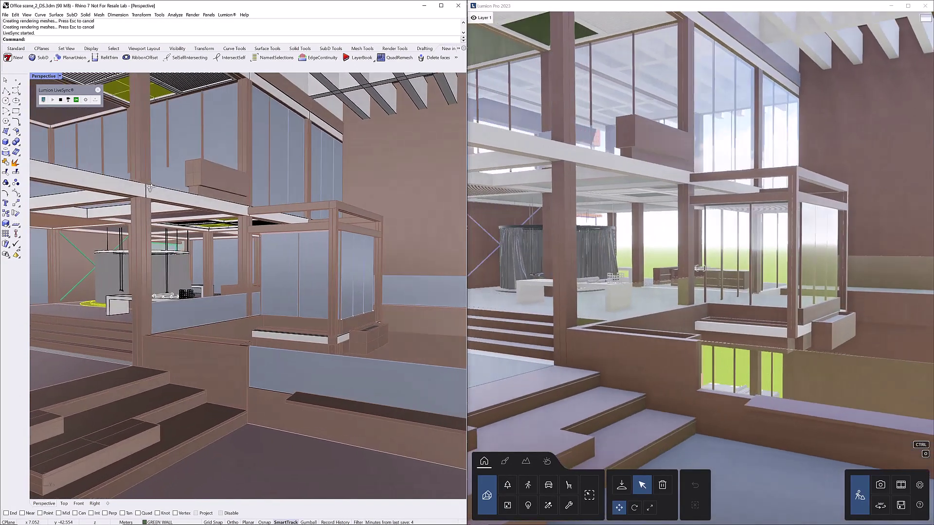
pyautogui.scroll(10, 142, 187)
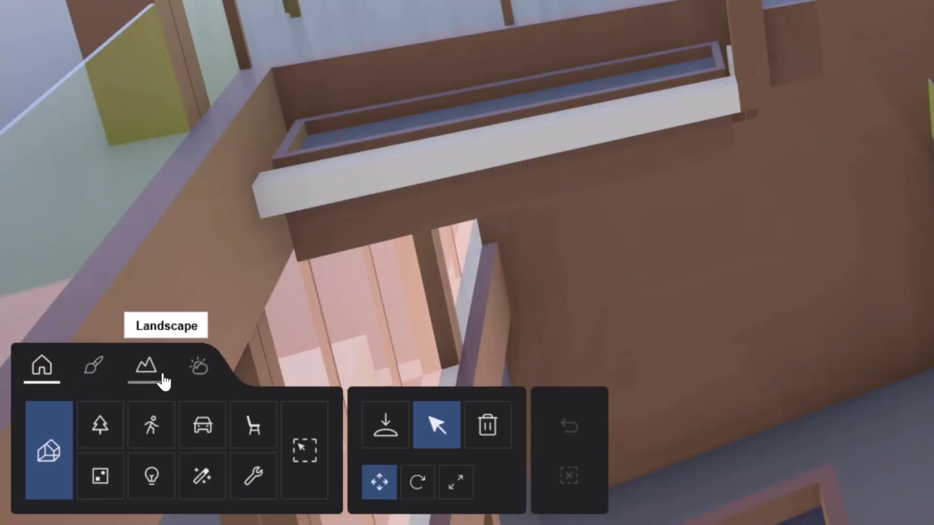
# - Adjust the sun's height and direction in the weather settings to relight the atrium interior
pyautogui.click(214, 383)
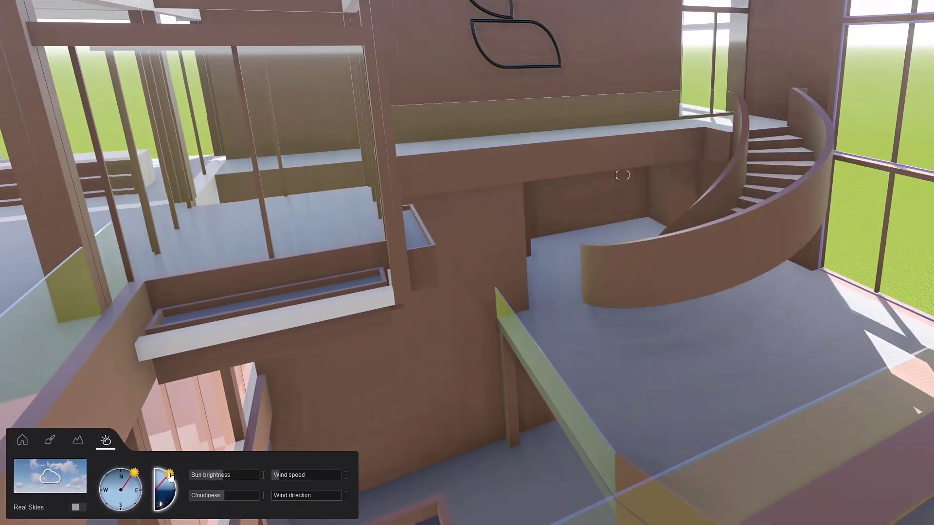
pyautogui.moveTo(170, 477); pyautogui.dragTo(143, 502)
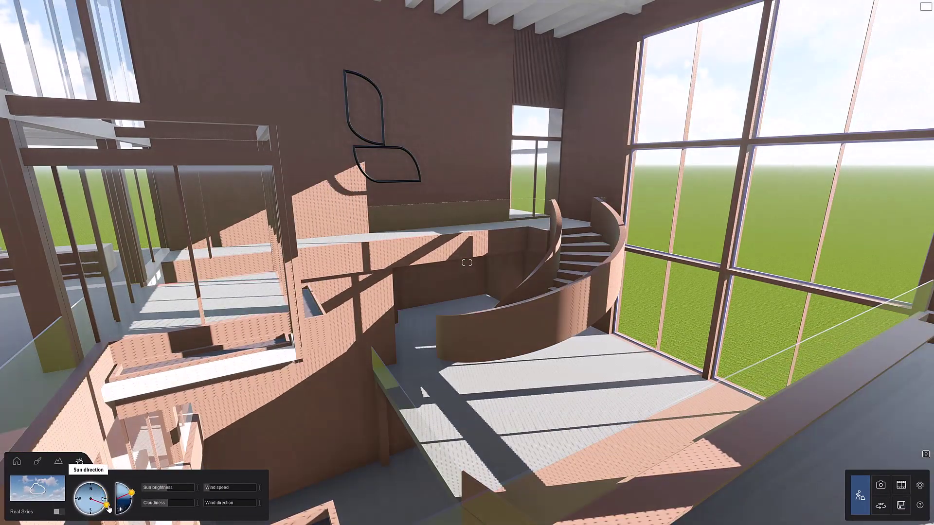
pyautogui.moveTo(167, 506); pyautogui.dragTo(147, 507)
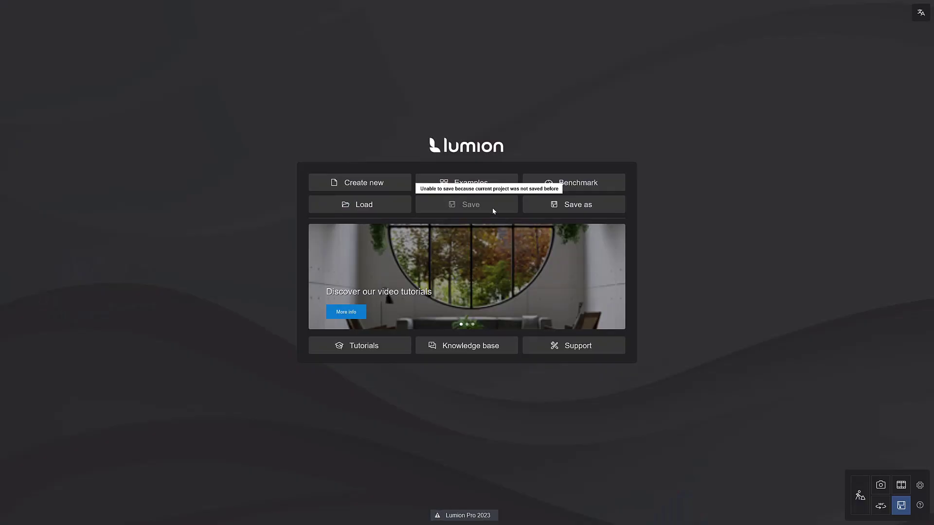
# - Save the project as Office Atrium in the LUMION 2023 folder and return to Build mode
pyautogui.click(605, 209)
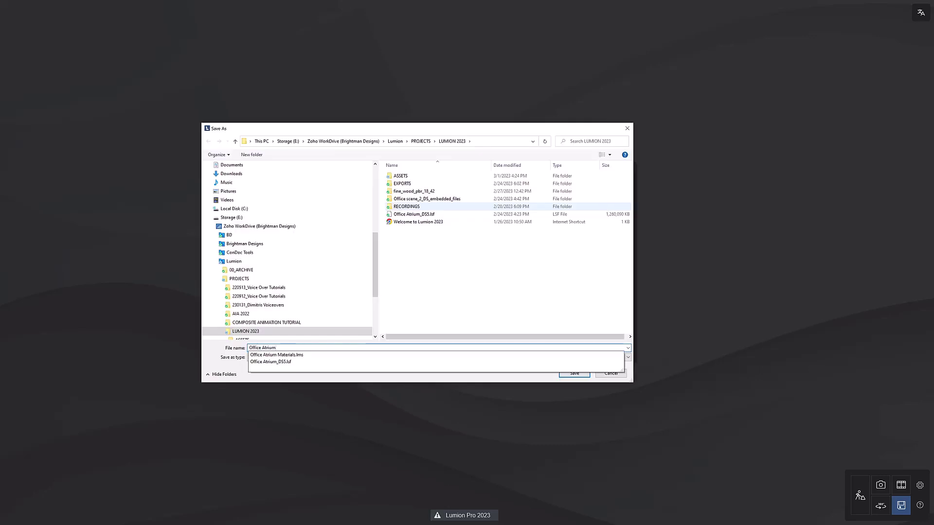
pyautogui.press('Return')
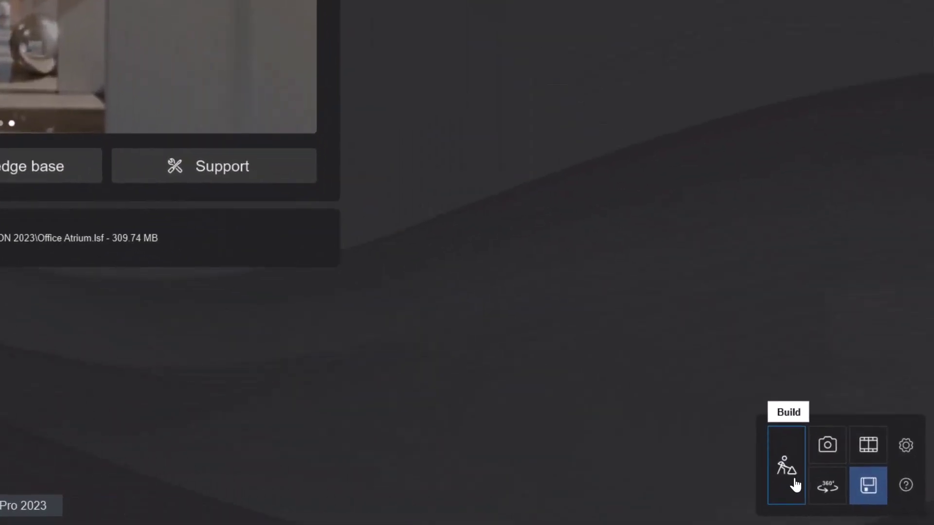
pyautogui.click(851, 500)
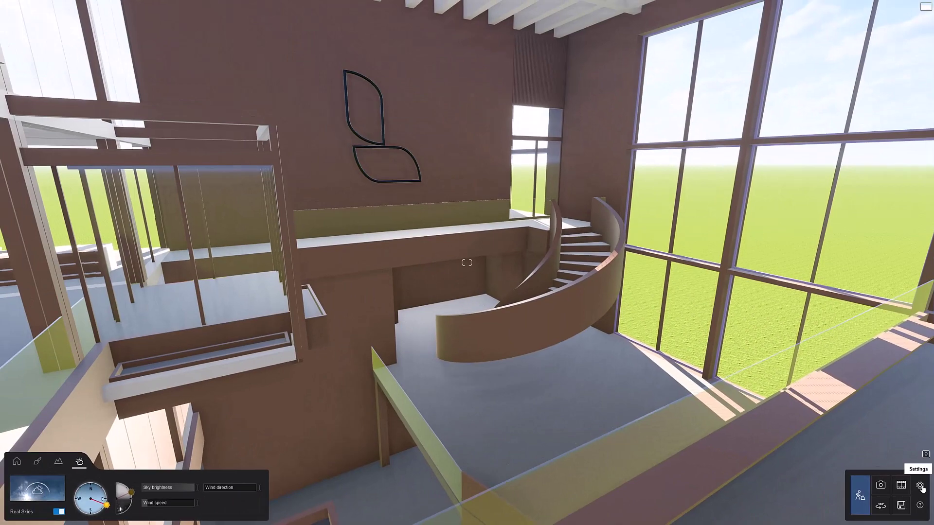
# - Try the two-star editor quality in the image settings and restore it to four stars
pyautogui.click(920, 486)
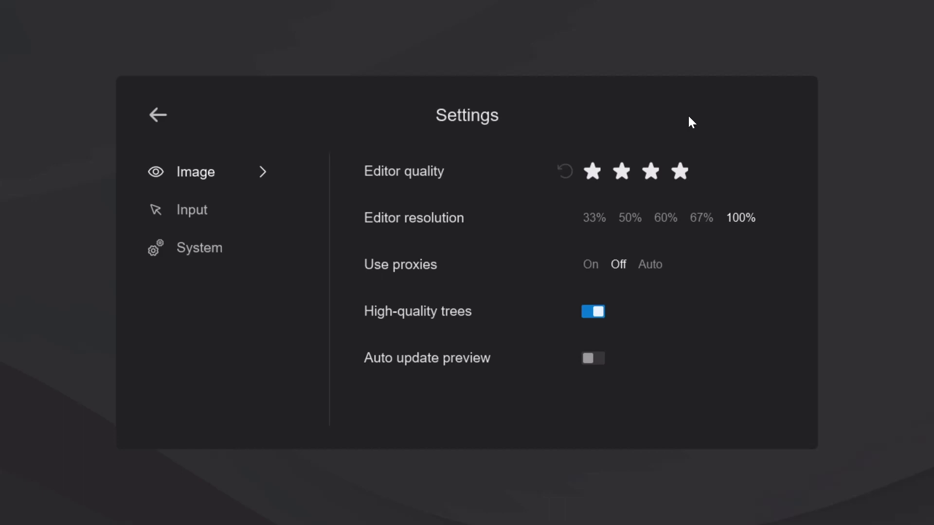
pyautogui.click(623, 173)
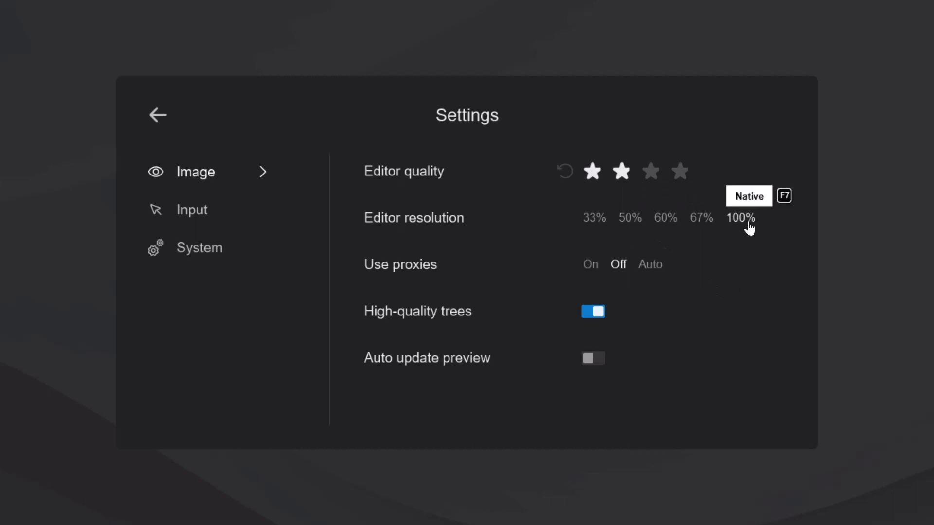
pyautogui.click(681, 172)
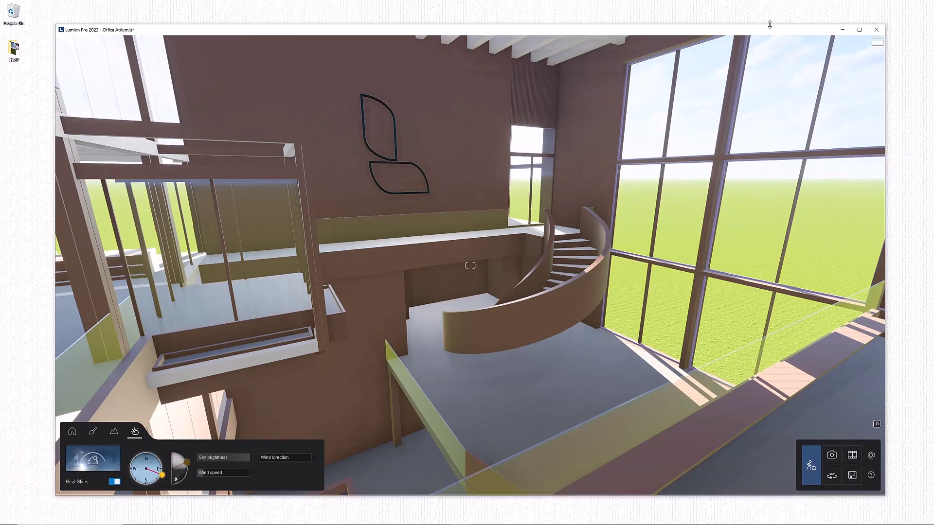
# - Reduce the height and width of the Lumion window
pyautogui.moveTo(783, 25); pyautogui.dragTo(783, 117)
pyautogui.moveTo(885, 223); pyautogui.dragTo(725, 229)
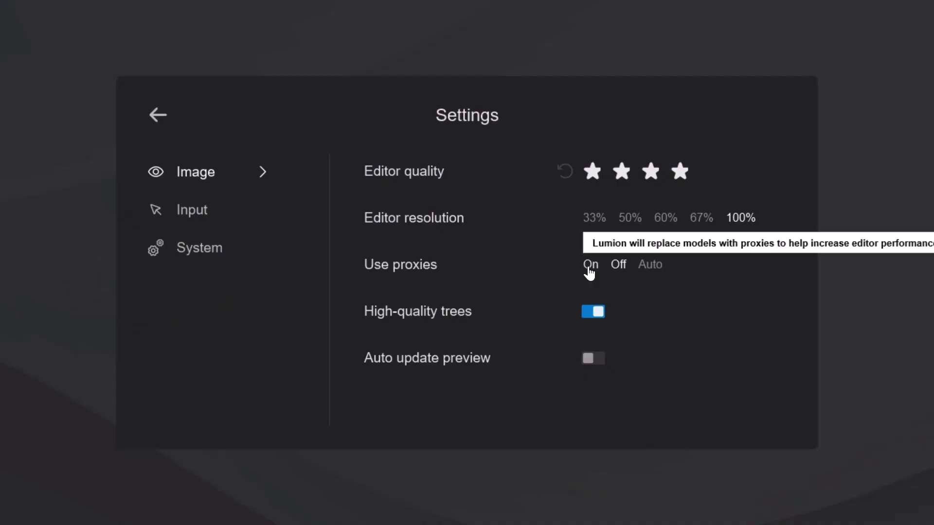
# - Set Use proxies to On, and review the Input and System settings before returning to the scene
pyautogui.click(589, 267)
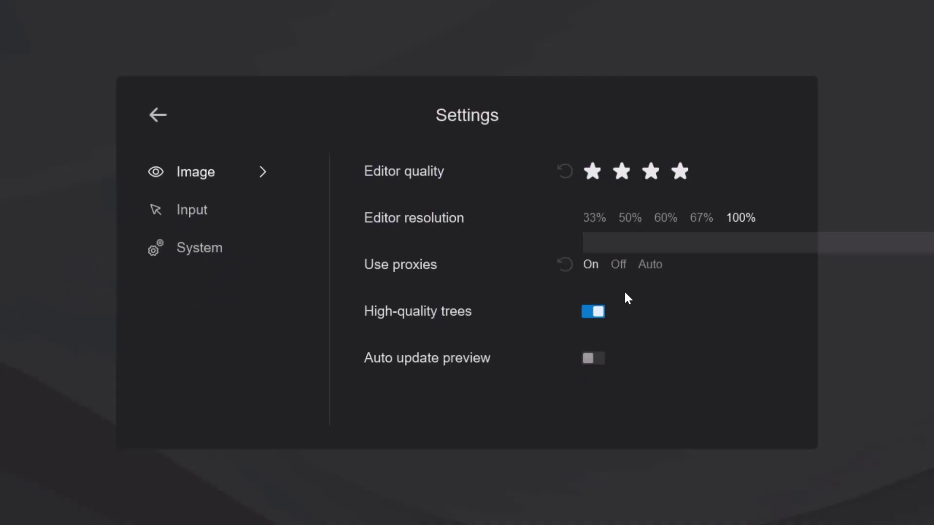
pyautogui.click(226, 212)
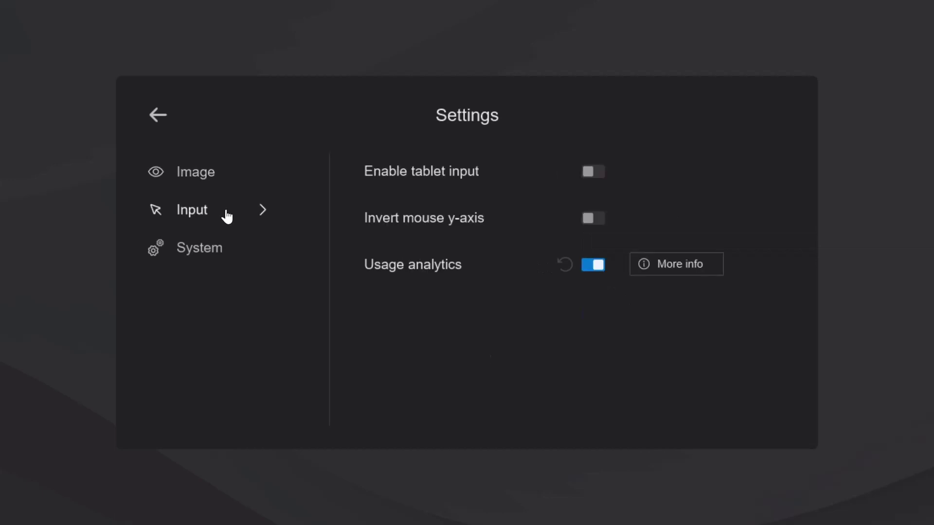
pyautogui.click(242, 253)
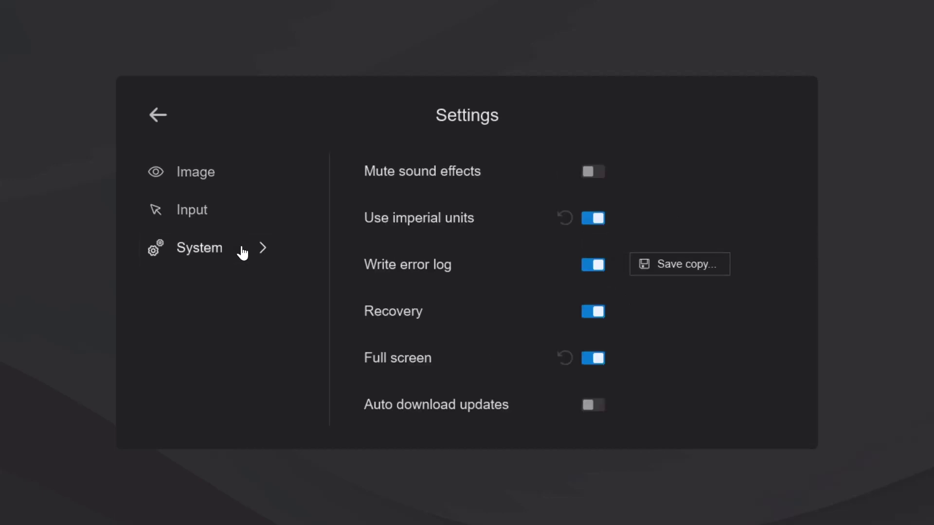
pyautogui.click(168, 119)
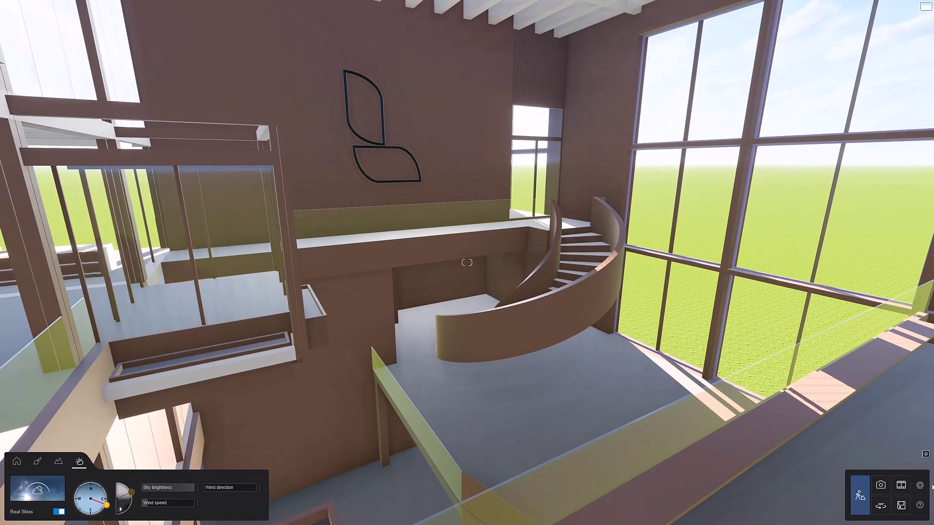
# - Show the help overlay explaining the camera navigation and the interface controls
pyautogui.moveTo(923, 508)
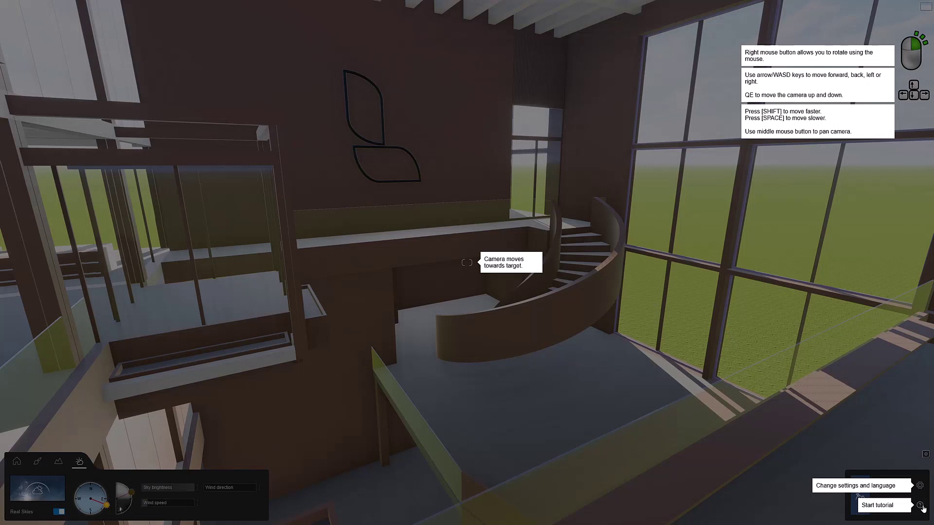
pyautogui.click(921, 506)
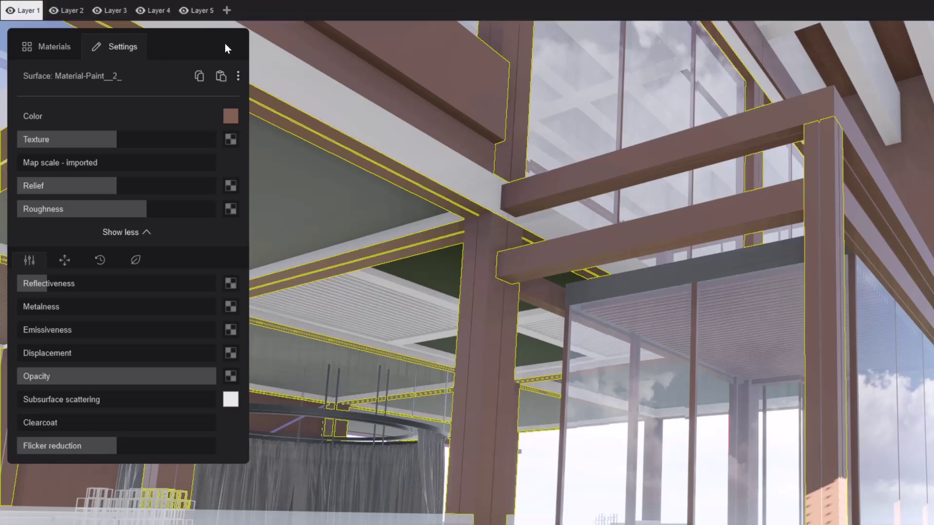
# - Look through the New, Materials and Landscape groups of the material library for the Material-Paint__2_ surface
pyautogui.click(54, 49)
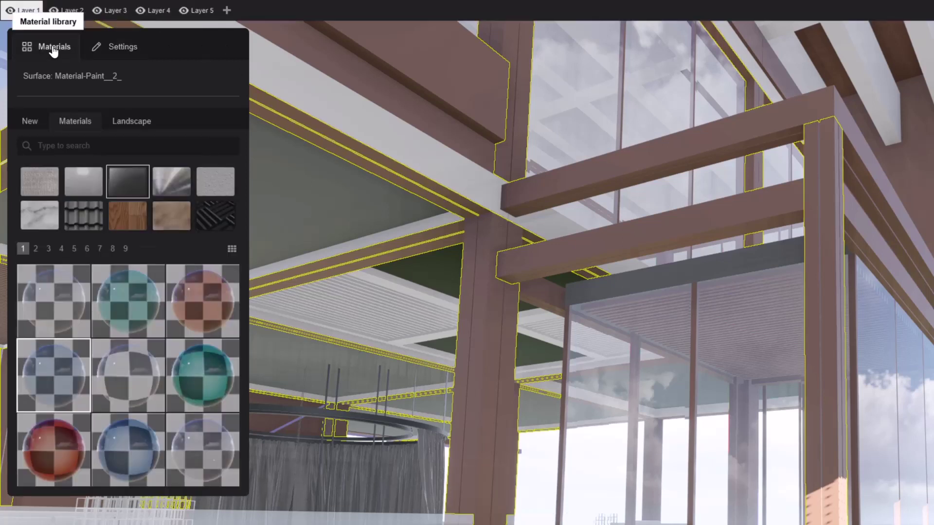
pyautogui.click(30, 124)
pyautogui.click(80, 124)
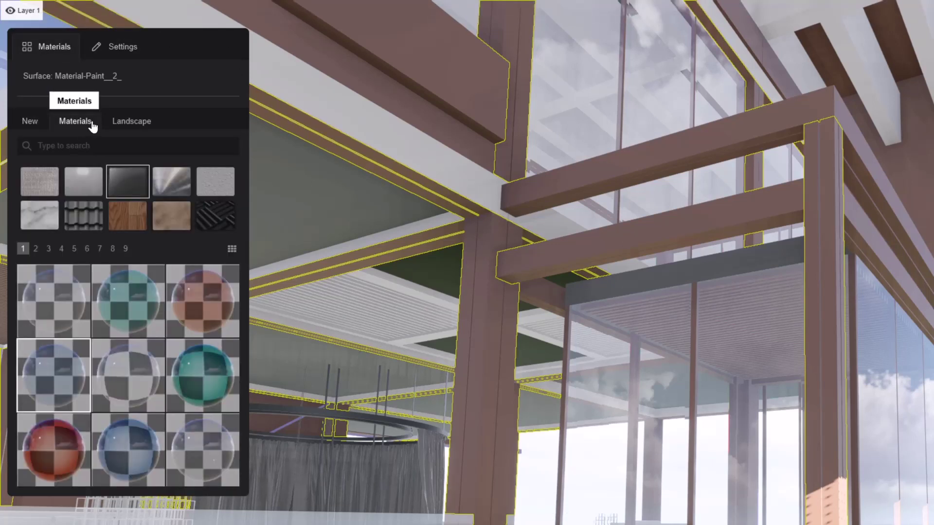
pyautogui.click(150, 125)
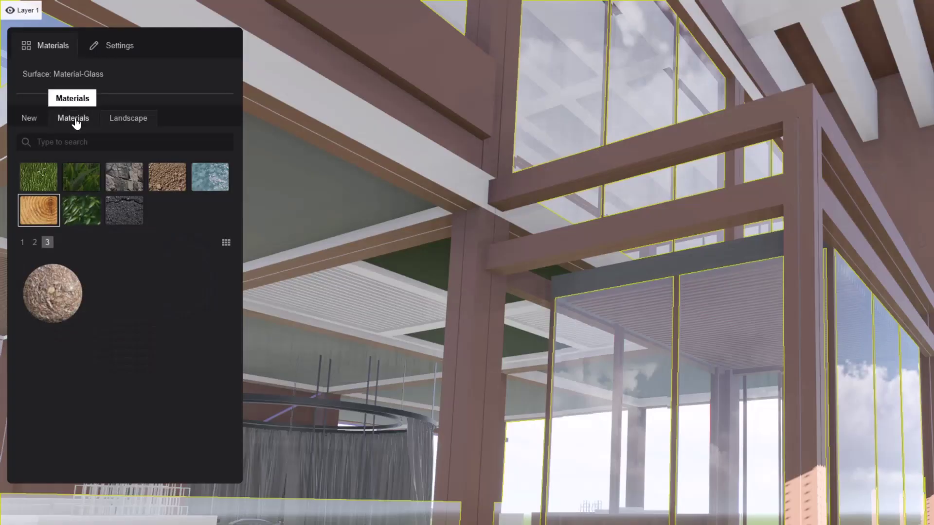
# - Open the glass category of the material library and preview several glass materials, including Deco Glass 001, on the Material-Glass surface
pyautogui.click(75, 122)
pyautogui.click(126, 181)
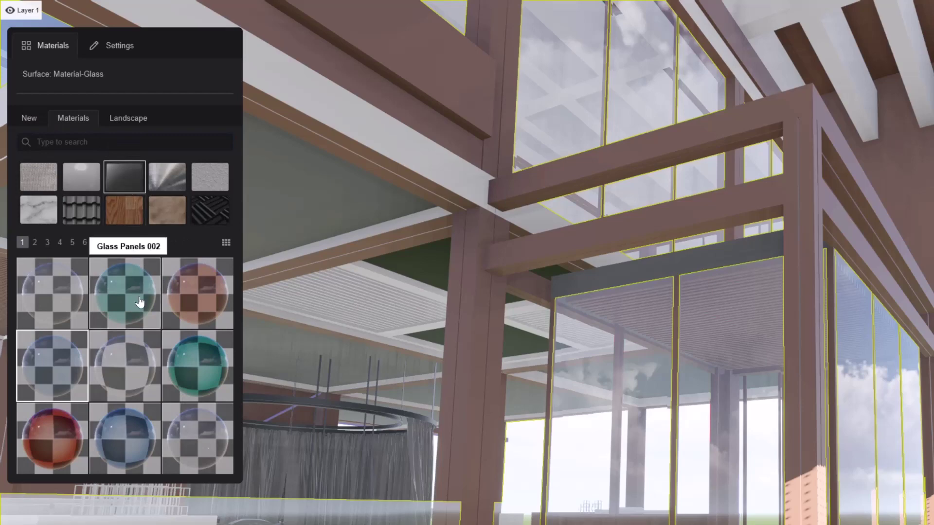
pyautogui.scroll(-3, 139, 305)
pyautogui.click(125, 316)
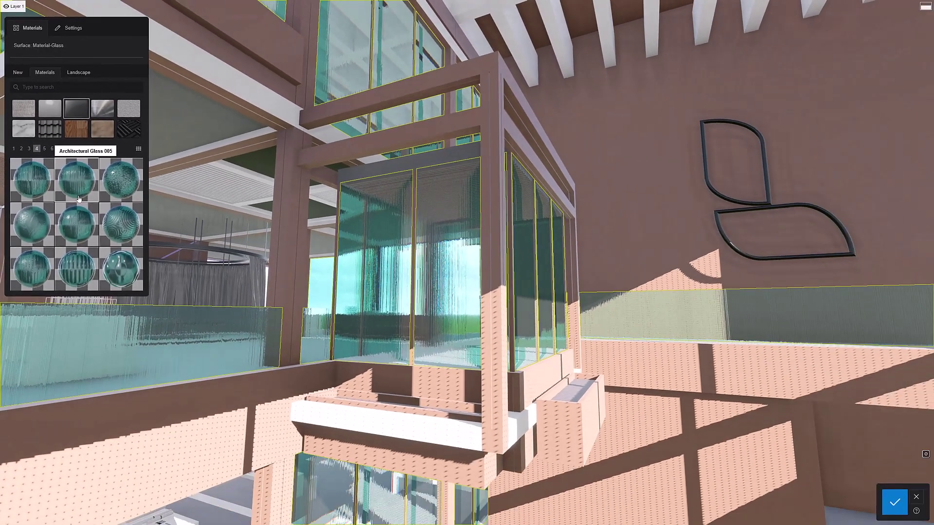
pyautogui.scroll(-2, 79, 198)
pyautogui.click(83, 265)
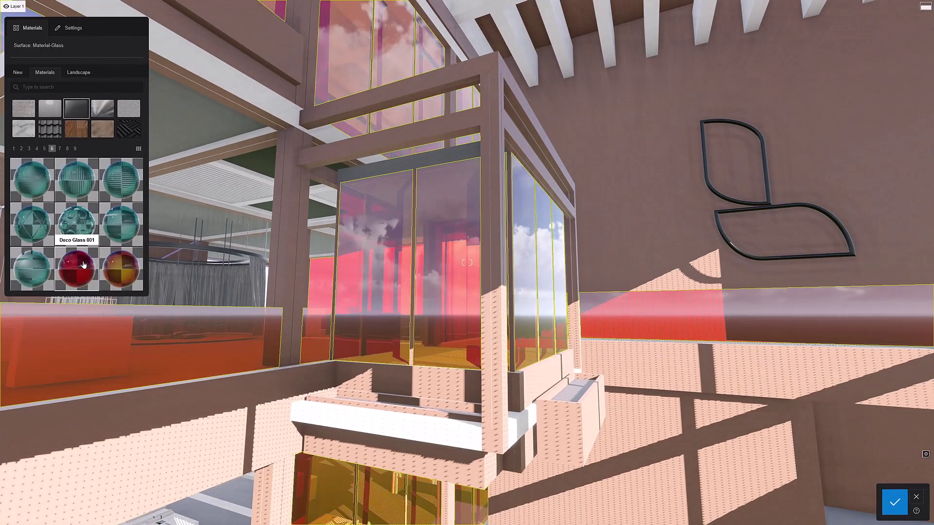
pyautogui.scroll(-1, 84, 265)
pyautogui.click(121, 224)
pyautogui.scroll(-1, 122, 214)
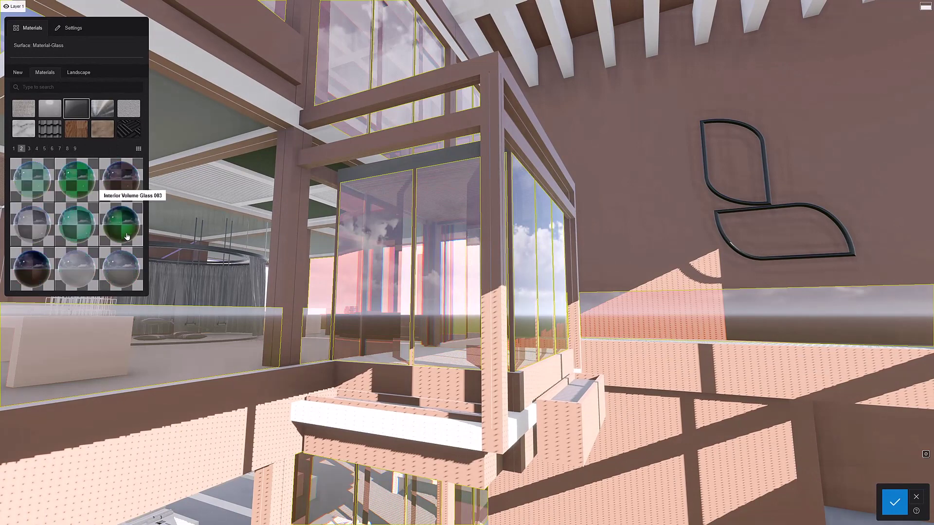
pyautogui.click(35, 183)
pyautogui.scroll(-1, 35, 183)
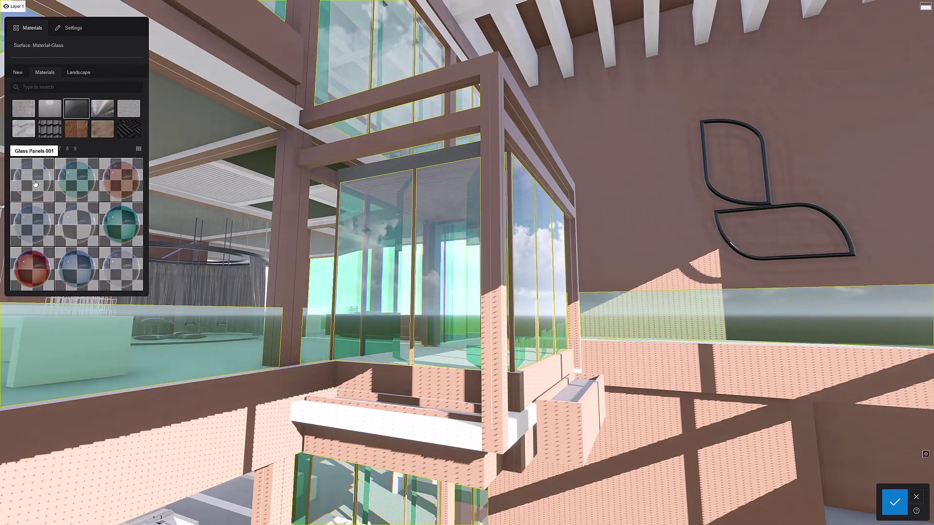
# - Apply the pale blue glass to the Material-Glass surface, give it a slight Relief and inspect its relief map
pyautogui.doubleClick(35, 227)
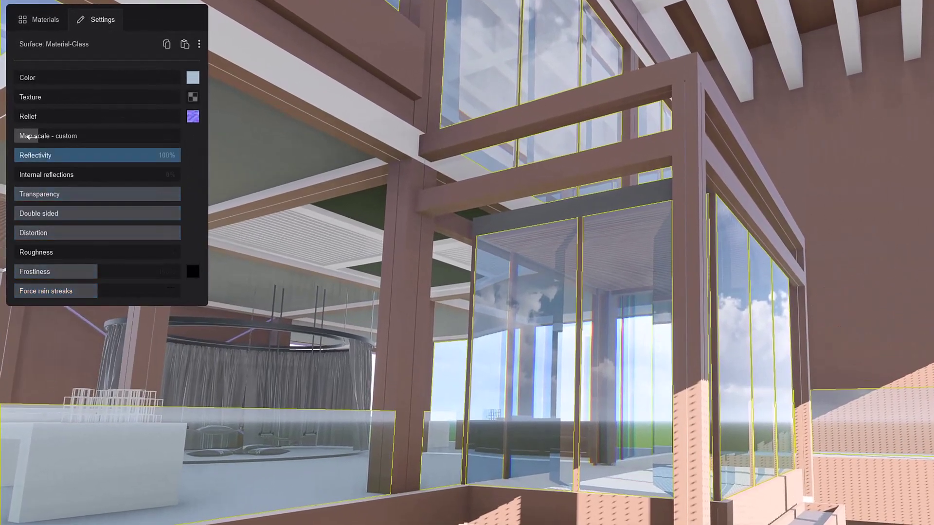
pyautogui.moveTo(27, 119)
pyautogui.mouseDown()
pyautogui.moveTo(54, 119)
pyautogui.moveTo(19, 124)
pyautogui.mouseUp()
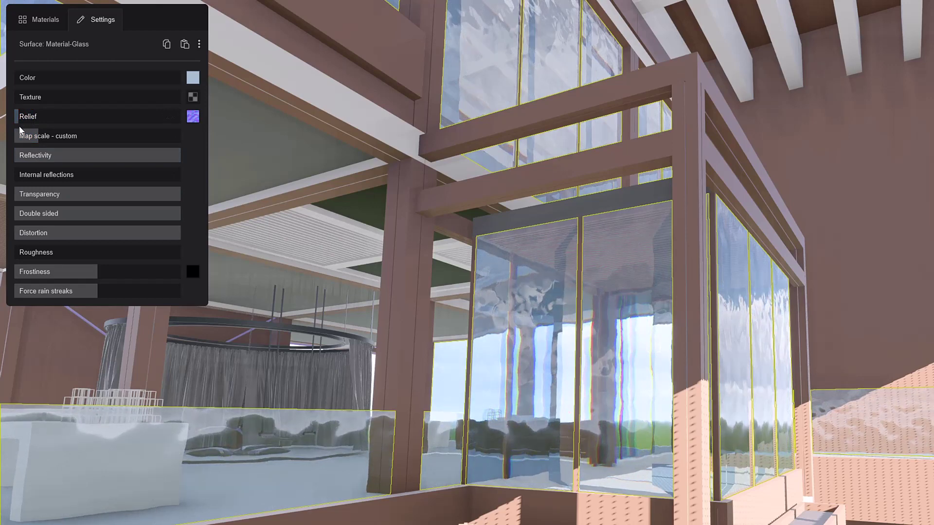
pyautogui.moveTo(194, 121)
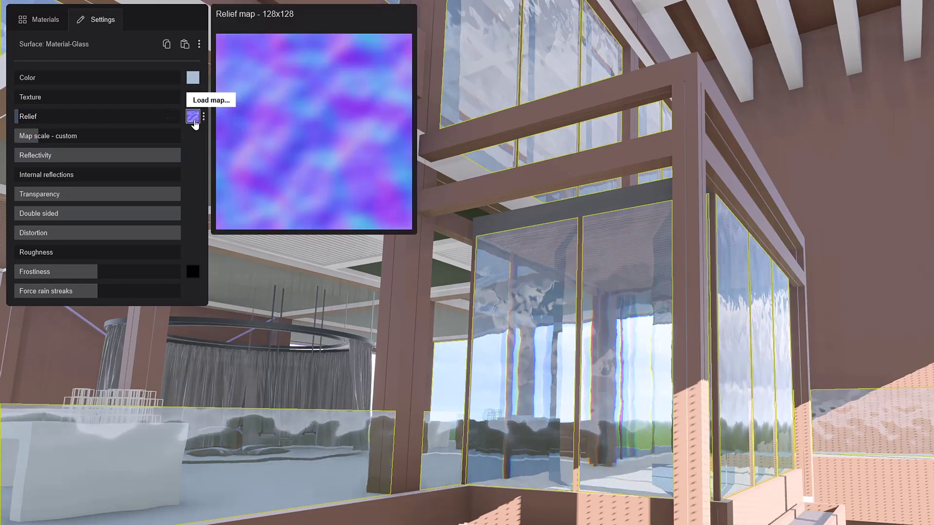
# - Select the floor surface Material-Paint__3_, search the material library for "concrete" and apply a grey concrete material
pyautogui.click(269, 419)
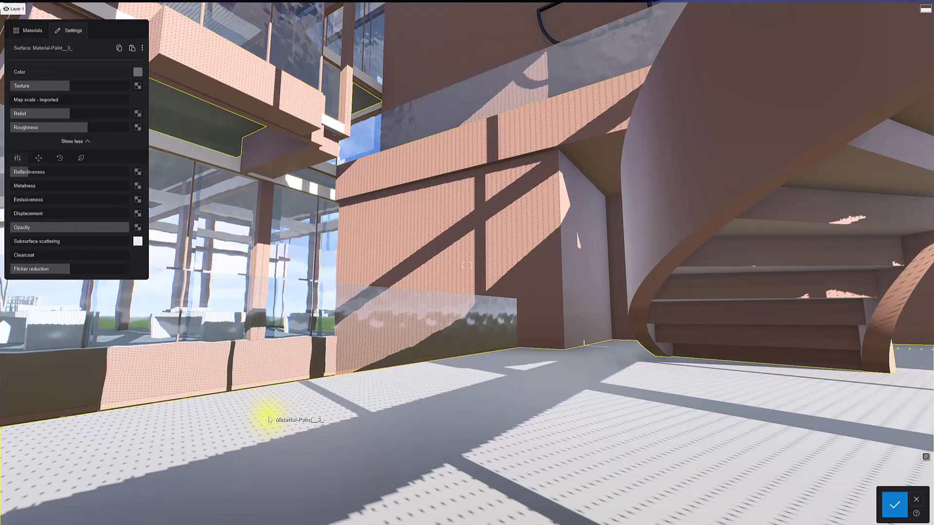
pyautogui.click(29, 30)
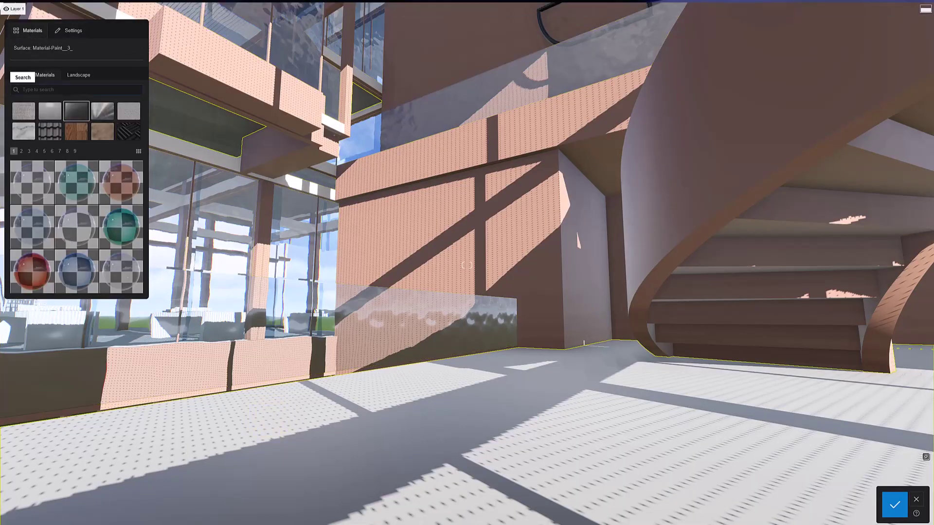
pyautogui.write('concrete')
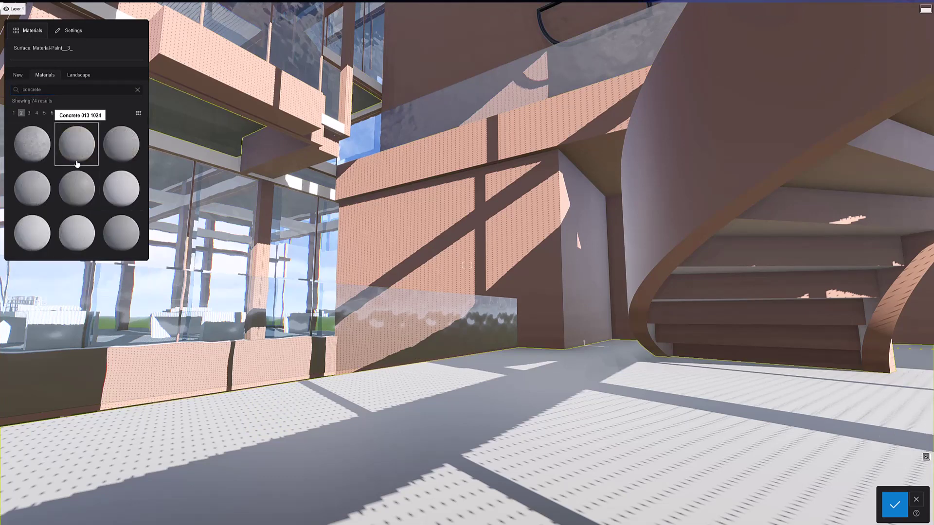
pyautogui.click(32, 190)
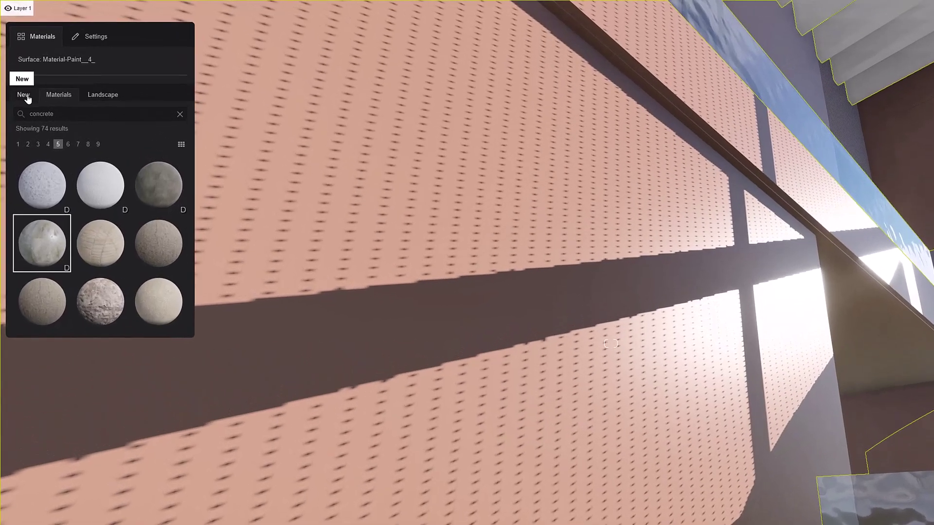
# - Assign a new standard material to Material-Paint__4_ and load fine_wood_pbr_18_42_displacement.jpg as its displacement map
pyautogui.click(18, 73)
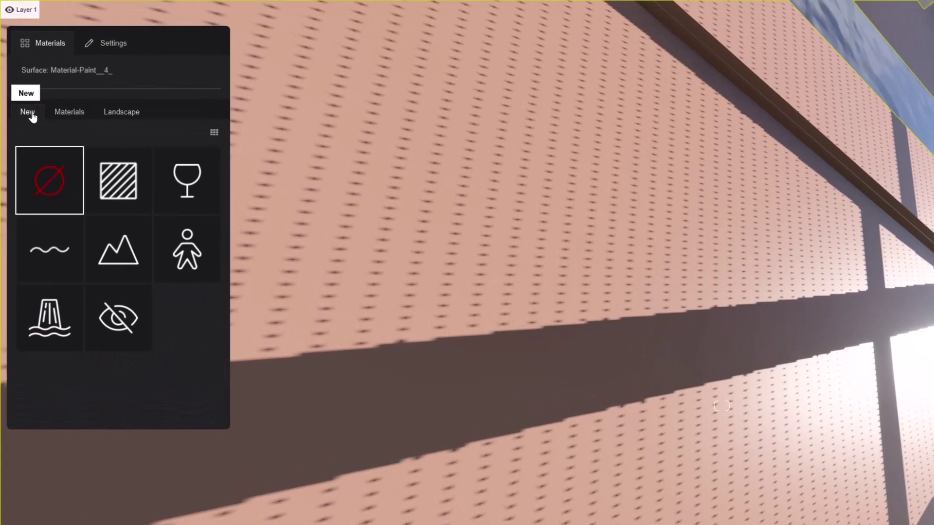
pyautogui.click(126, 181)
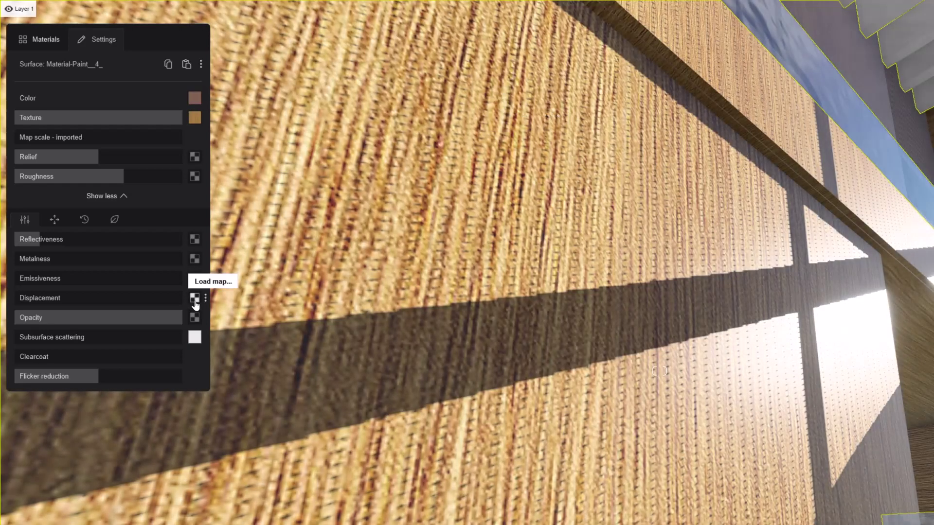
pyautogui.click(194, 299)
pyautogui.doubleClick(553, 115)
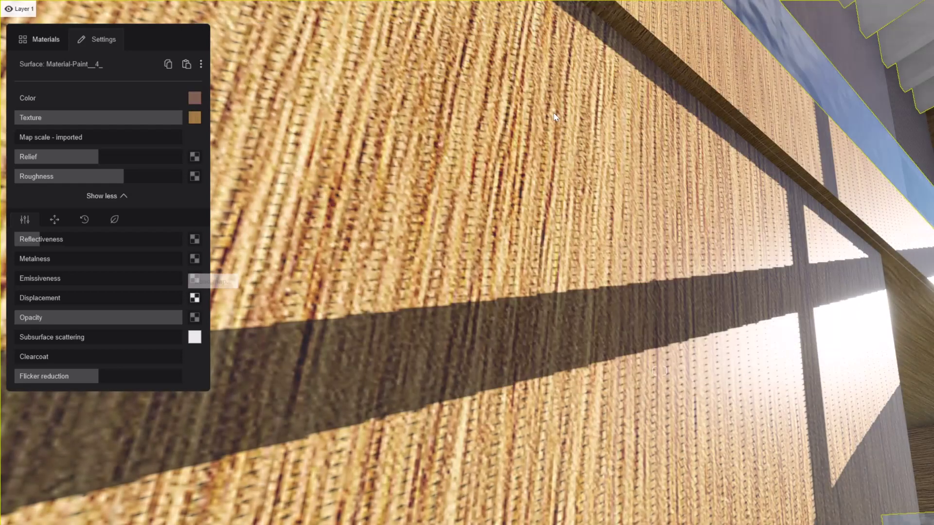
# - Generate a normal map for the wood material's Relief and replace it with fine_wood_pbr_18_42_normal.jpg
pyautogui.click(206, 157)
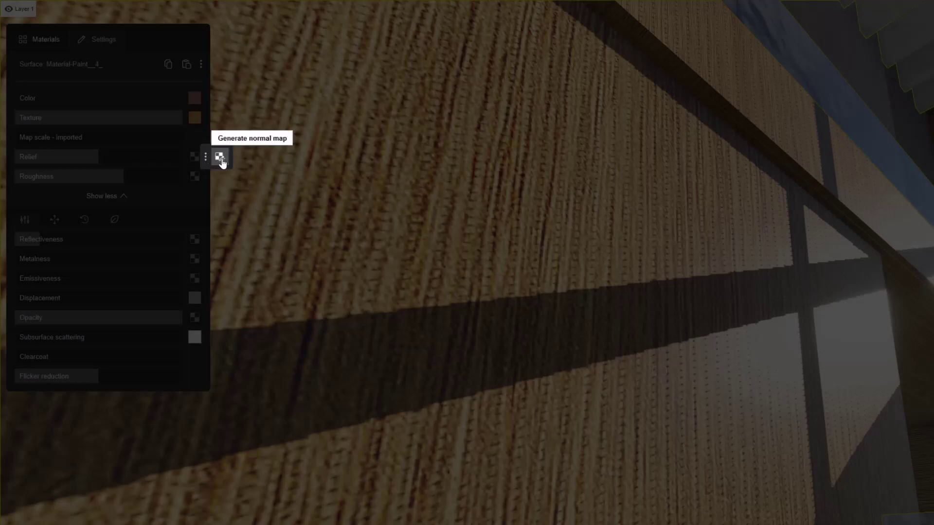
pyautogui.click(220, 157)
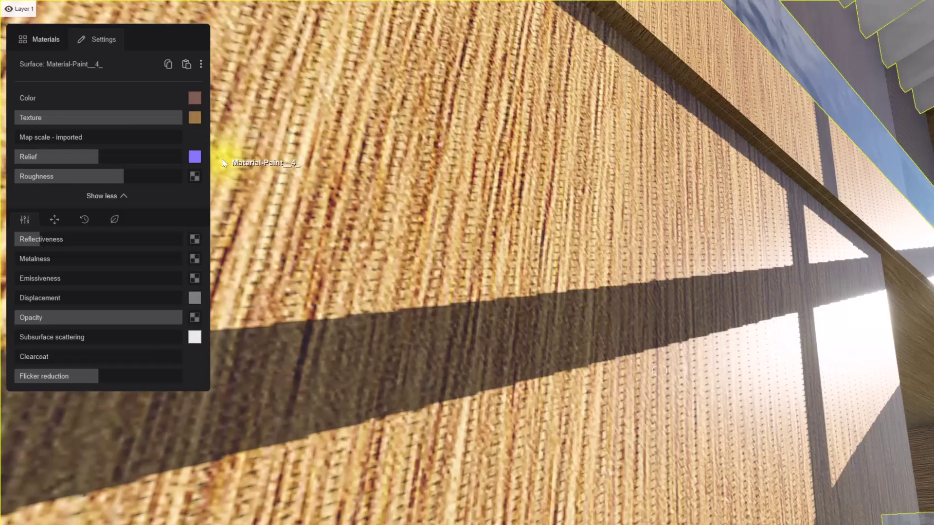
pyautogui.click(194, 156)
pyautogui.doubleClick(656, 117)
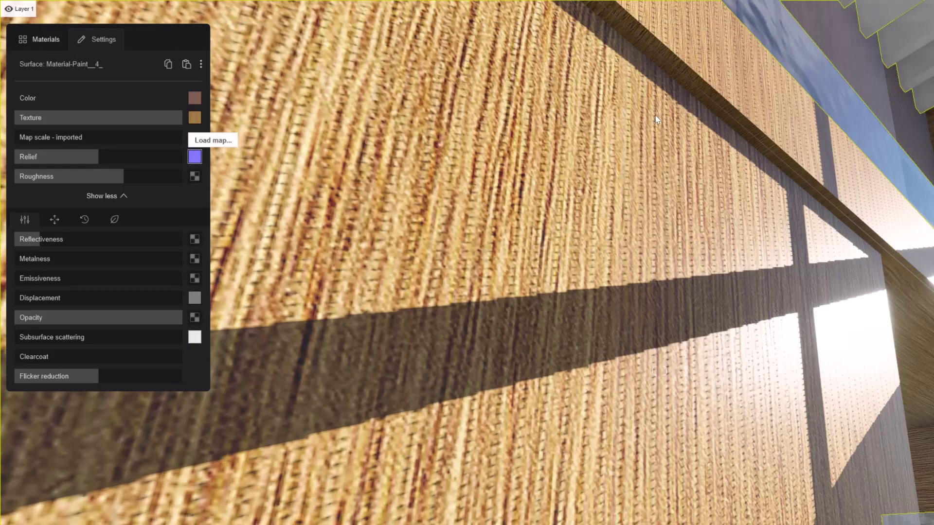
# - Load fine_wood_pbr_18_42_roughness.jpg as the wood's roughness map and open the material's placement settings
pyautogui.click(195, 176)
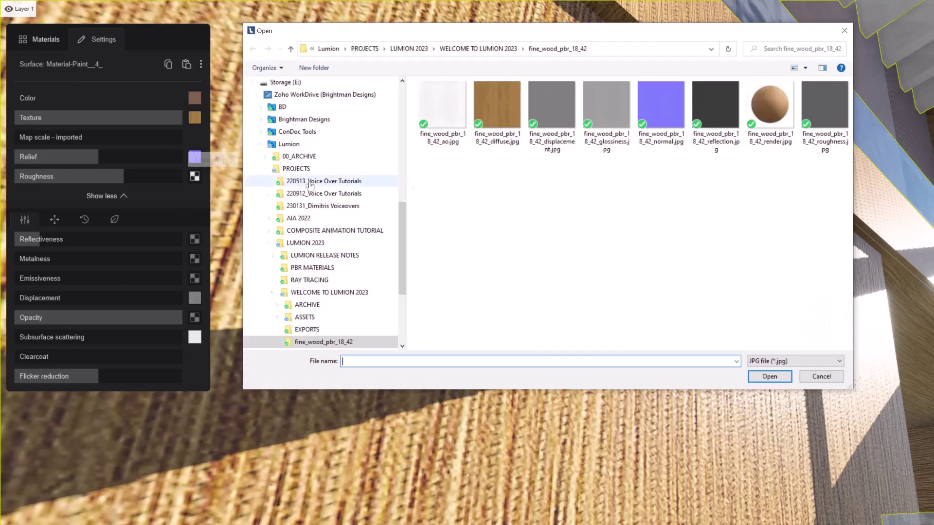
pyautogui.doubleClick(822, 114)
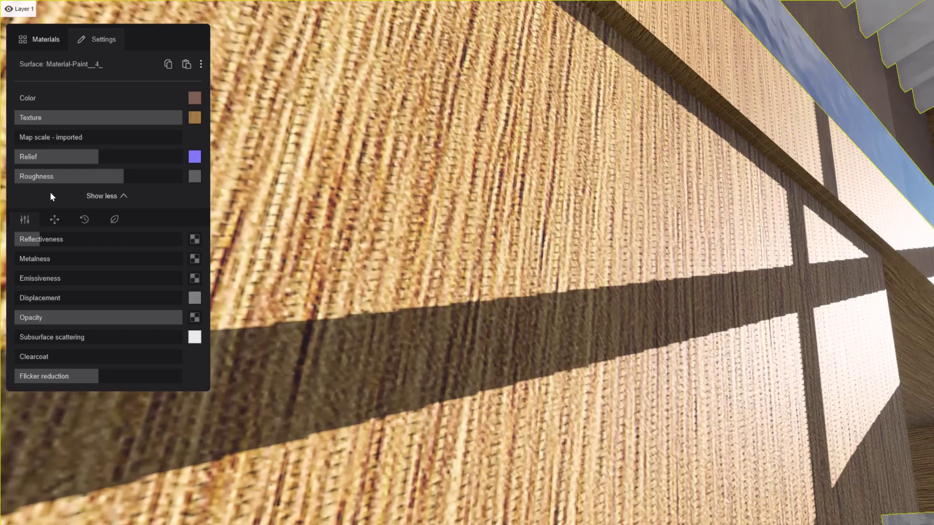
pyautogui.click(54, 220)
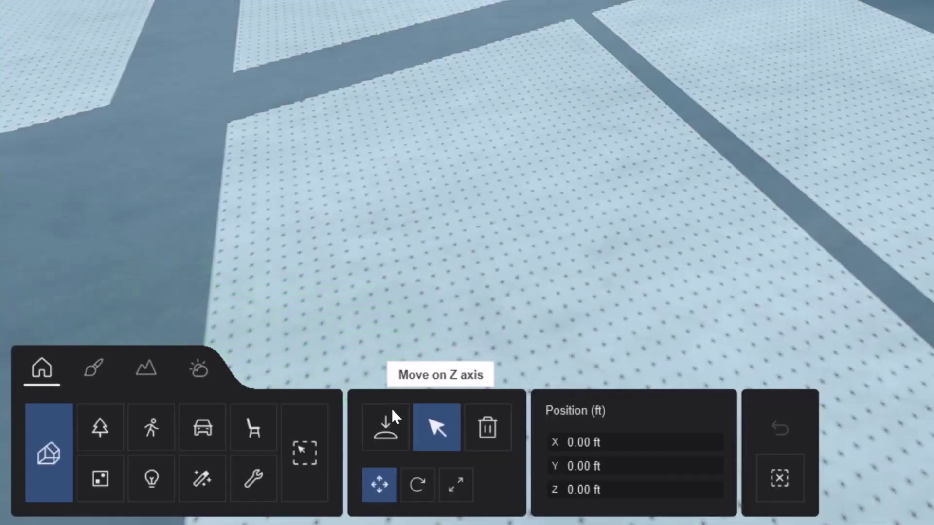
# - Enter placement mode and look through the object library's categories, from Plumbing and Decoration to Seating
pyautogui.click(395, 437)
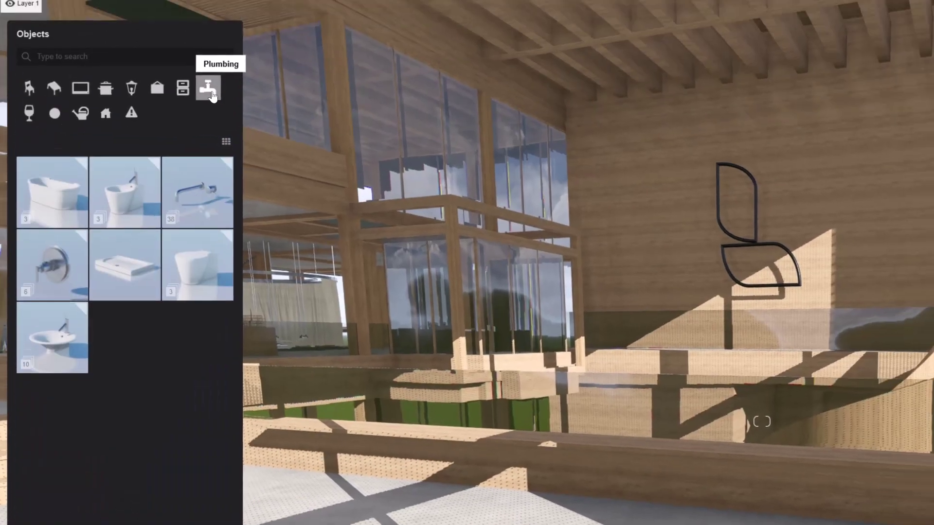
pyautogui.click(182, 94)
pyautogui.click(162, 102)
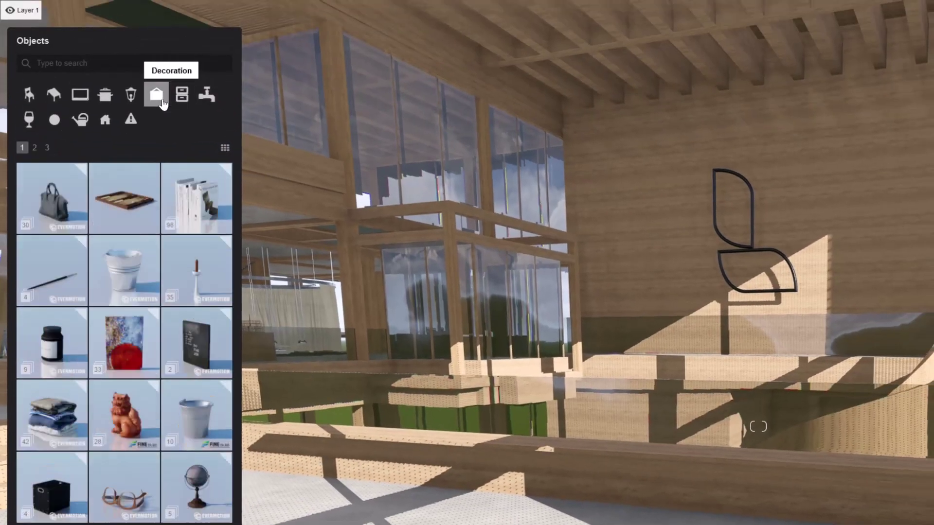
pyautogui.click(130, 96)
pyautogui.click(105, 97)
pyautogui.click(79, 95)
pyautogui.click(30, 99)
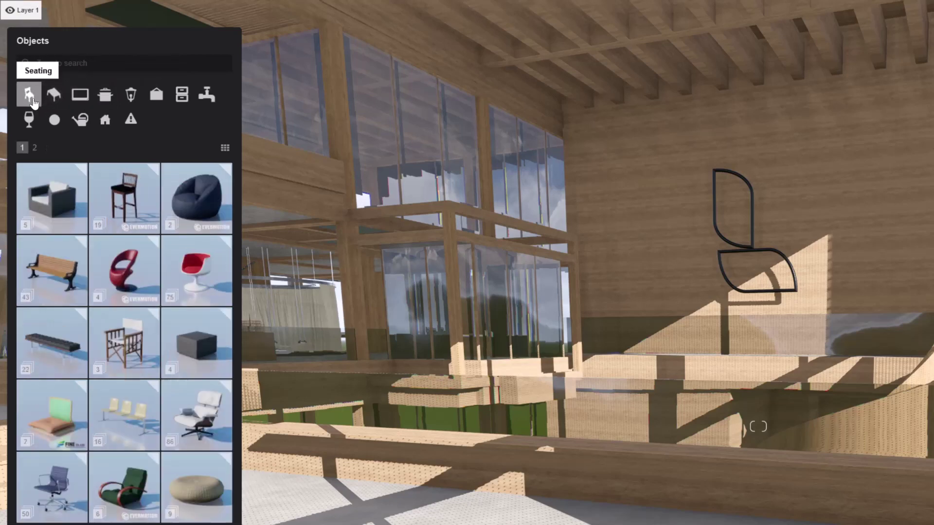
# - Browse the sofa collection and search the object library for "L23"
pyautogui.click(71, 206)
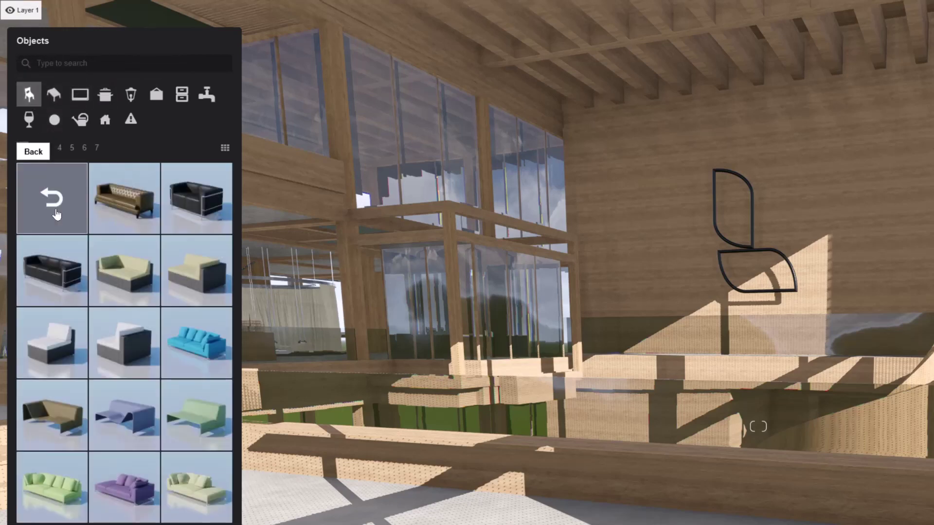
pyautogui.scroll(-10, 56, 214)
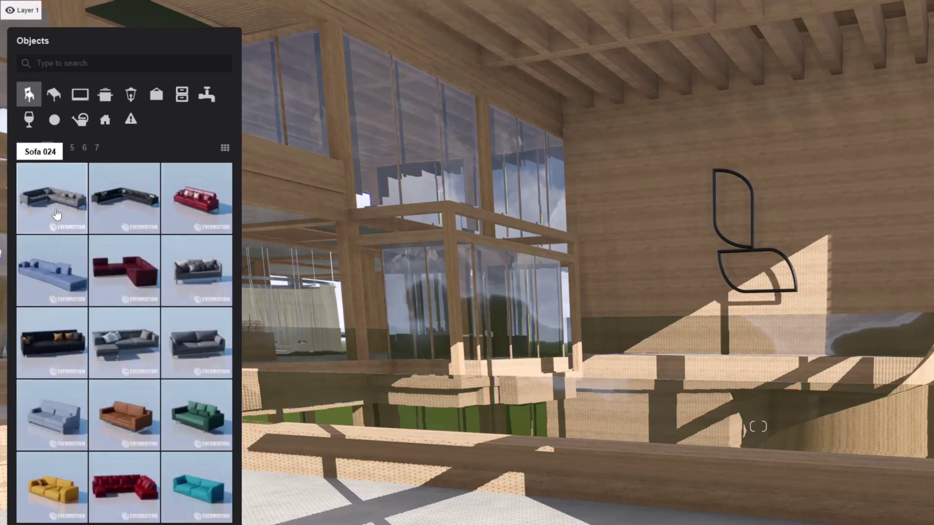
pyautogui.scroll(-5, 56, 214)
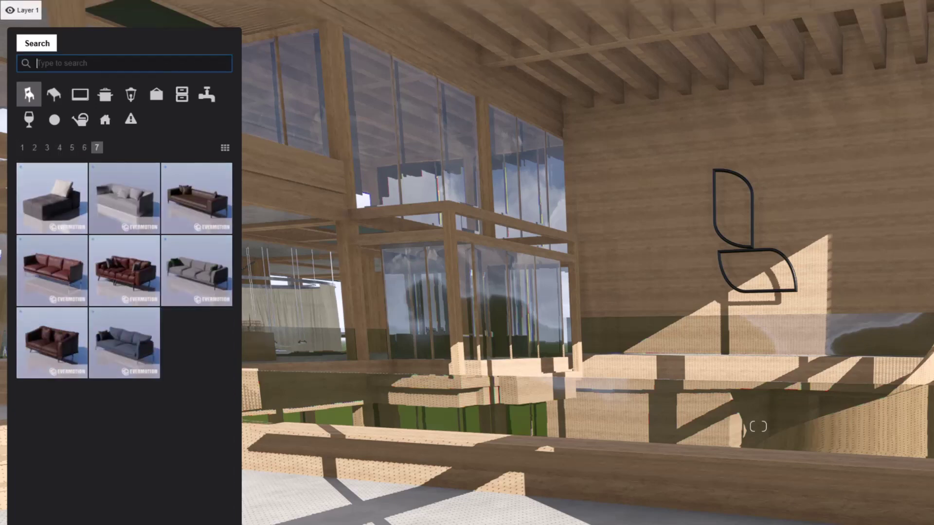
pyautogui.press('Return')
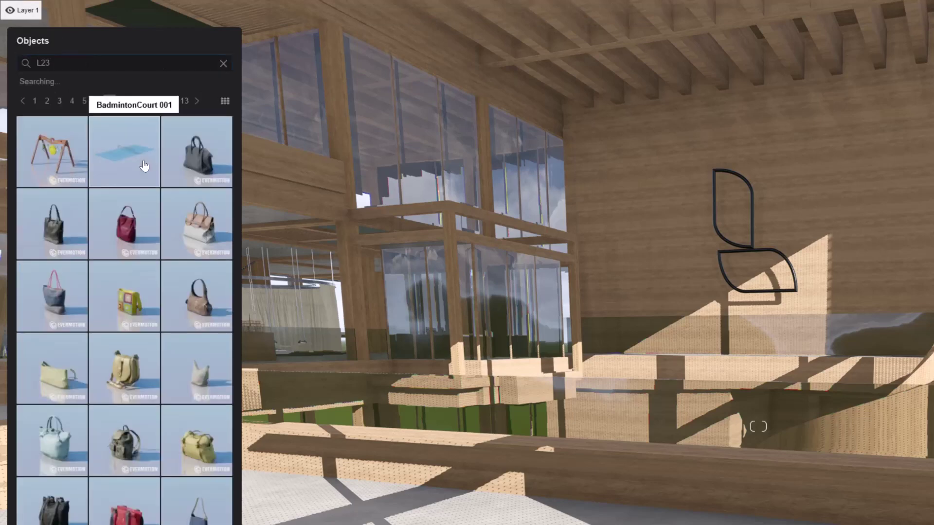
pyautogui.scroll(-2, 144, 167)
pyautogui.scroll(-2, 144, 166)
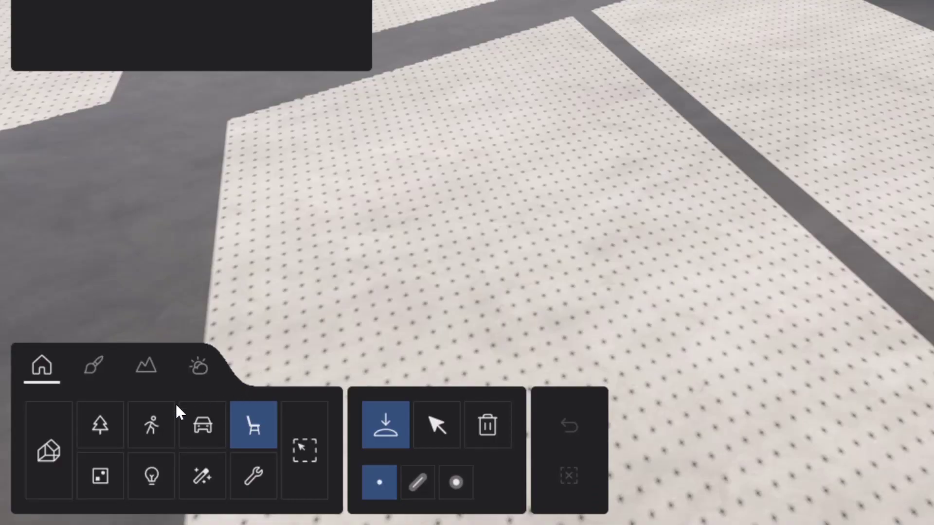
# - Place the Man Caucasian 0029 Idle figure from the People and Animals library on the sunlit floor
pyautogui.click(152, 425)
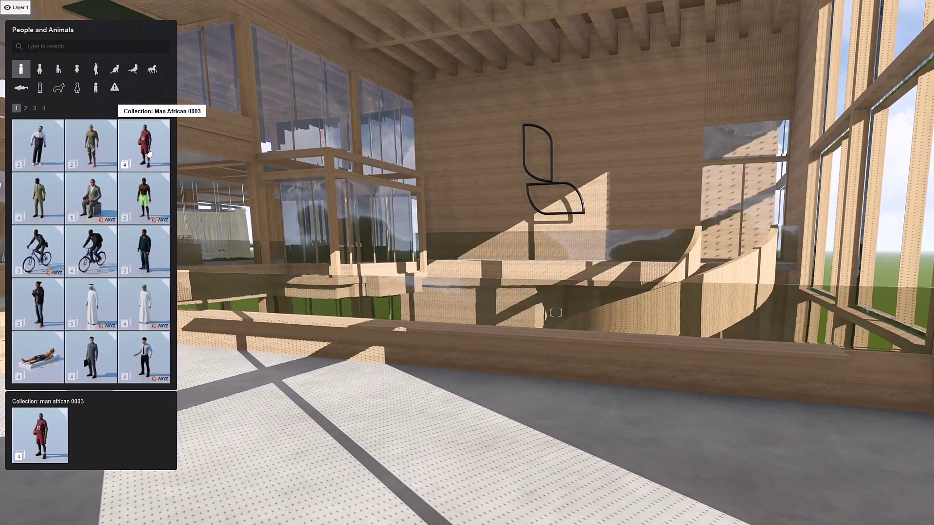
pyautogui.scroll(-2, 149, 154)
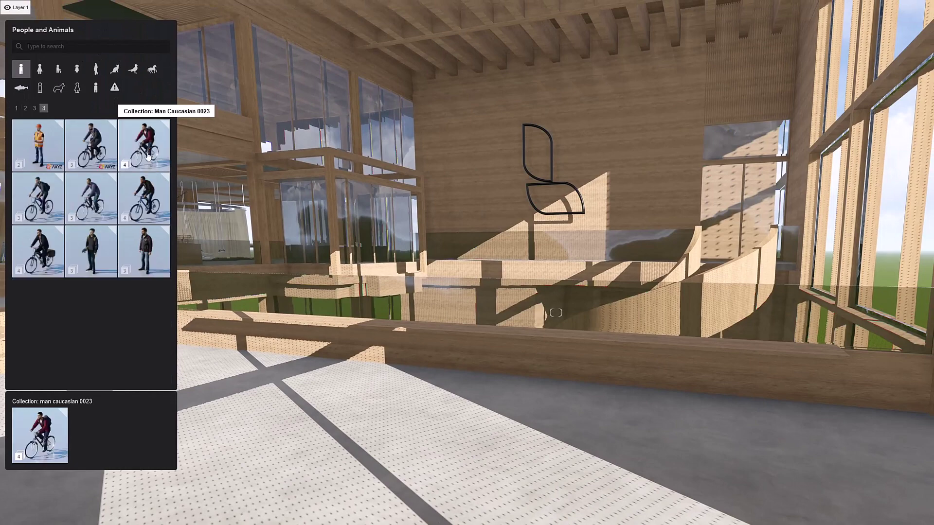
pyautogui.click(145, 258)
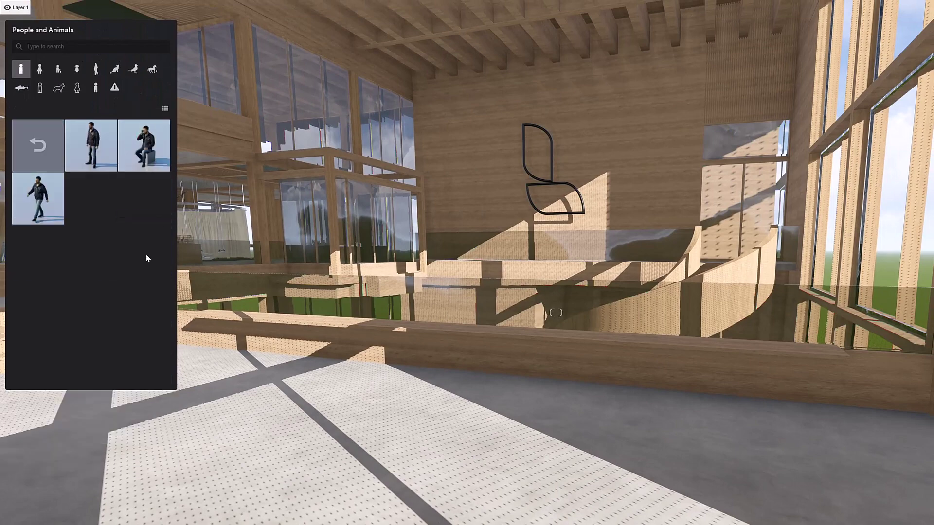
pyautogui.click(95, 161)
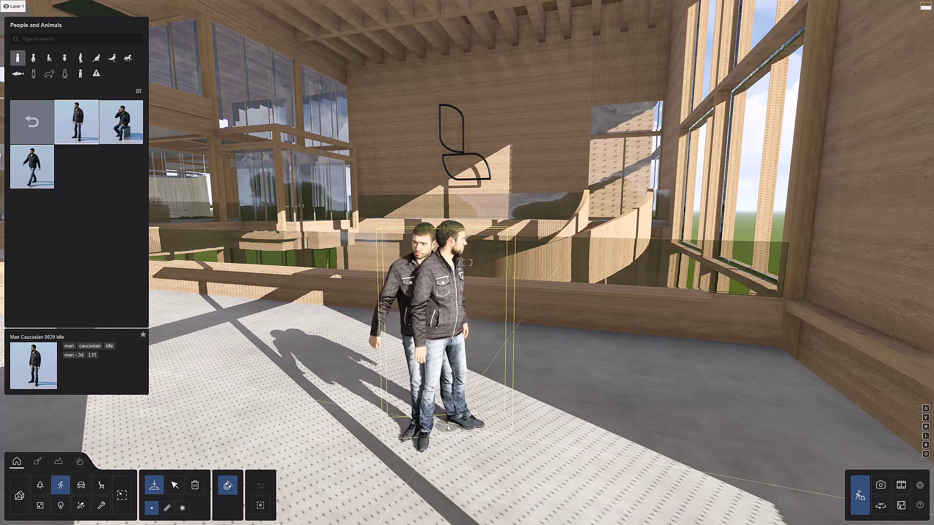
pyautogui.click(435, 424)
# - Place the Man Caucasian 0007 Idle figure behind the first man and a woman in a black suit from Women - 3D near the railing
pyautogui.click(32, 122)
pyautogui.click(83, 138)
pyautogui.click(34, 58)
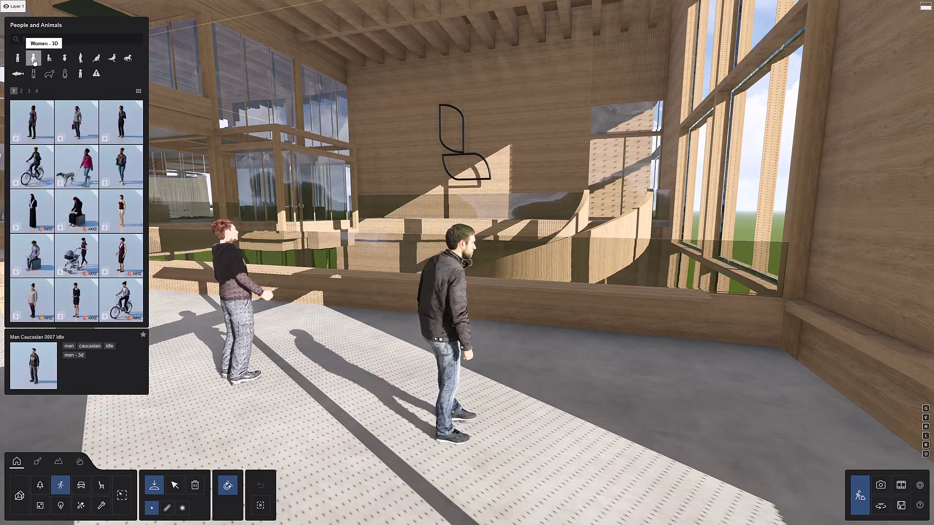
pyautogui.click(32, 121)
pyautogui.click(584, 372)
pyautogui.click(36, 126)
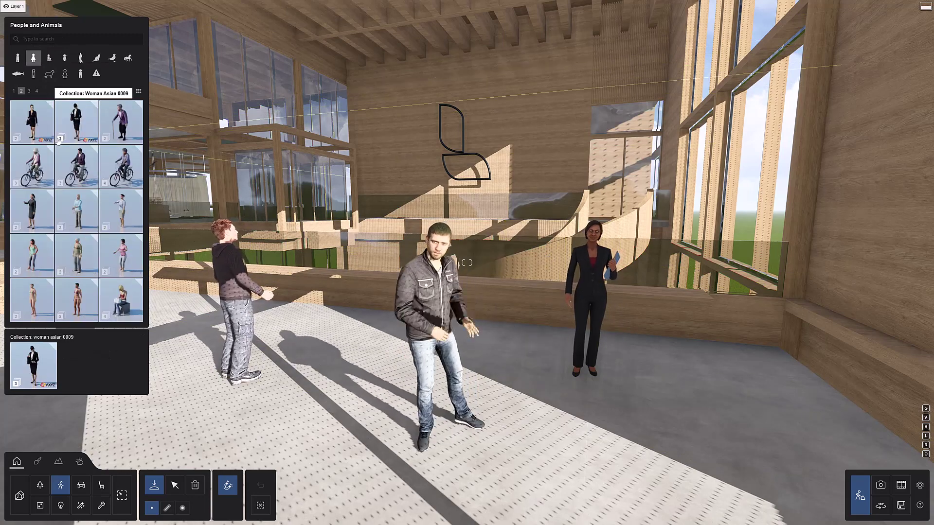
# - Place the walking blonde woman in the purple jacket from the women collection on the floor beside the woman in black
pyautogui.click(105, 114)
pyautogui.click(121, 166)
pyautogui.click(719, 396)
# - Move the two men closer to the railing and shift the woman in the black suit towards them
pyautogui.click(179, 493)
pyautogui.click(238, 340)
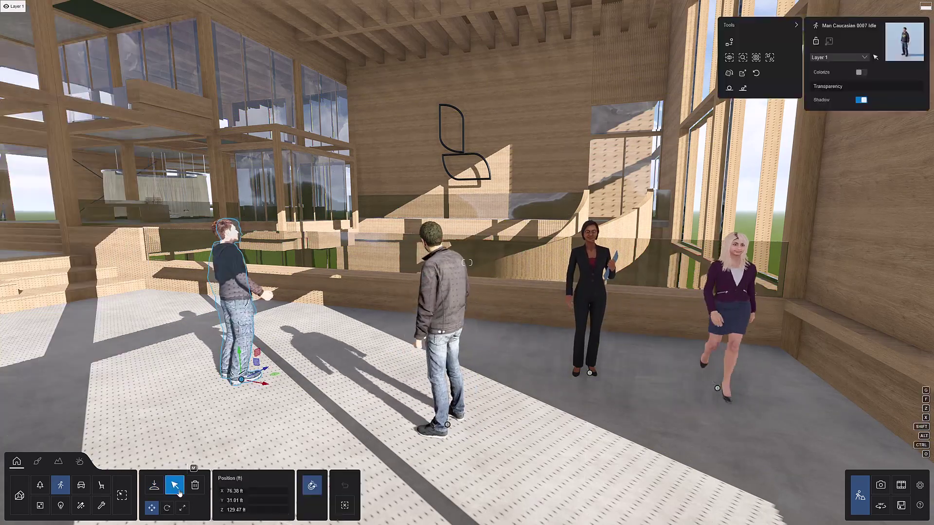
pyautogui.moveTo(248, 375); pyautogui.dragTo(272, 331)
pyautogui.moveTo(447, 423); pyautogui.dragTo(478, 383)
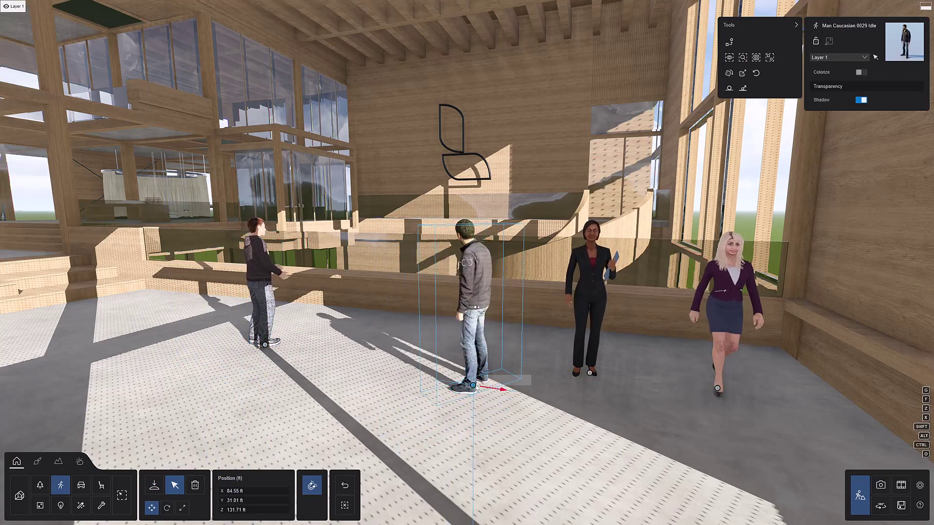
pyautogui.click(590, 302)
pyautogui.moveTo(608, 377); pyautogui.dragTo(560, 360)
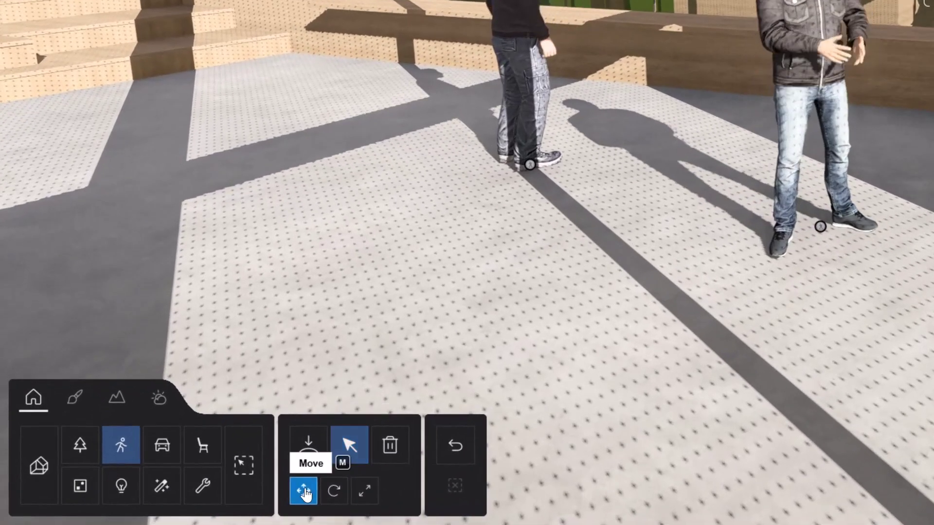
# - Review the Rotate, Scale and Delete modes for editing placed objects
pyautogui.click(341, 493)
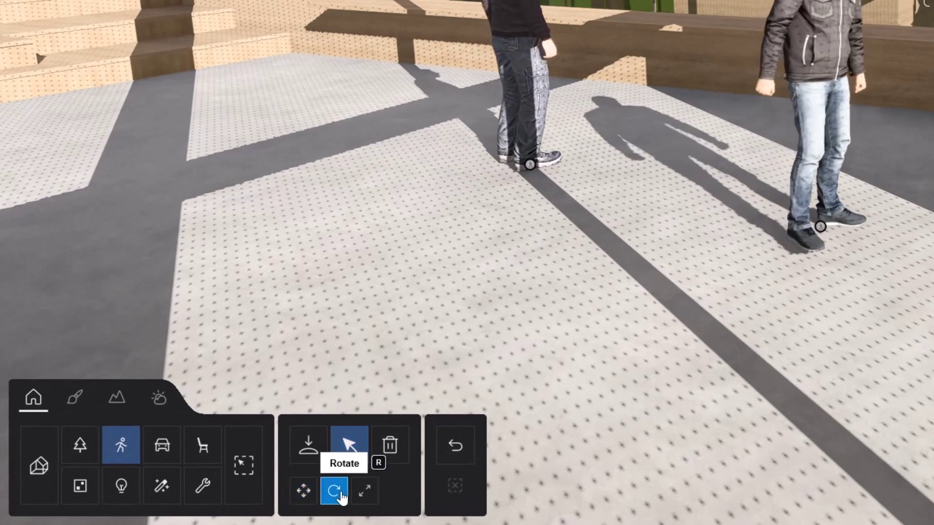
pyautogui.click(367, 495)
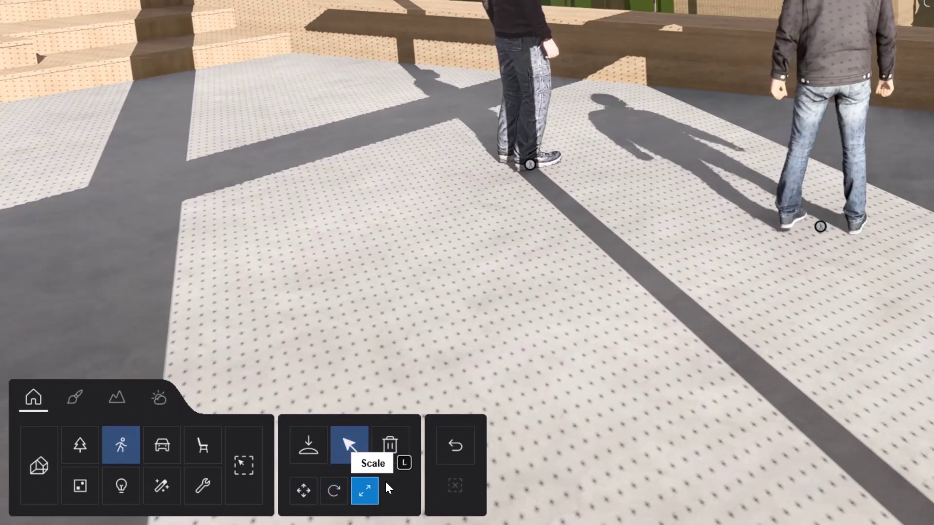
pyautogui.click(398, 453)
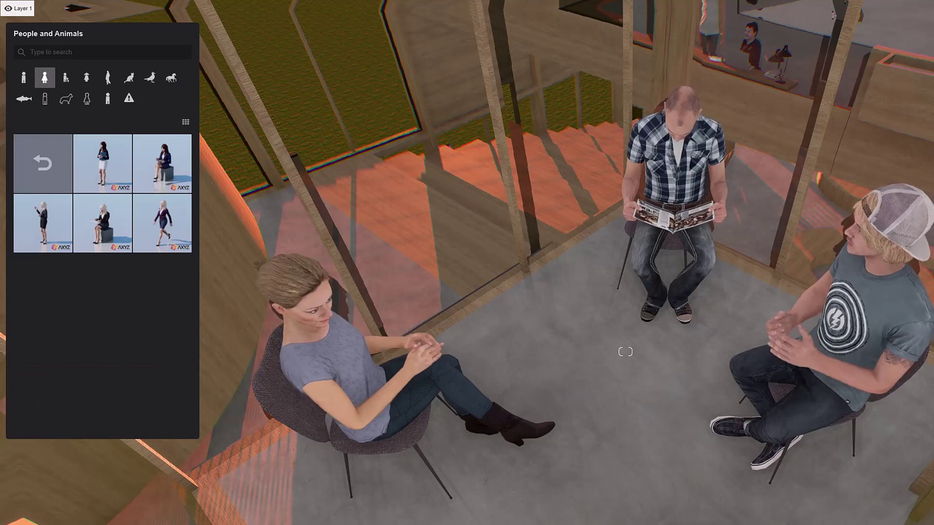
# - Look through the Lights library's spotlights, omni lights and area lights
pyautogui.click(23, 78)
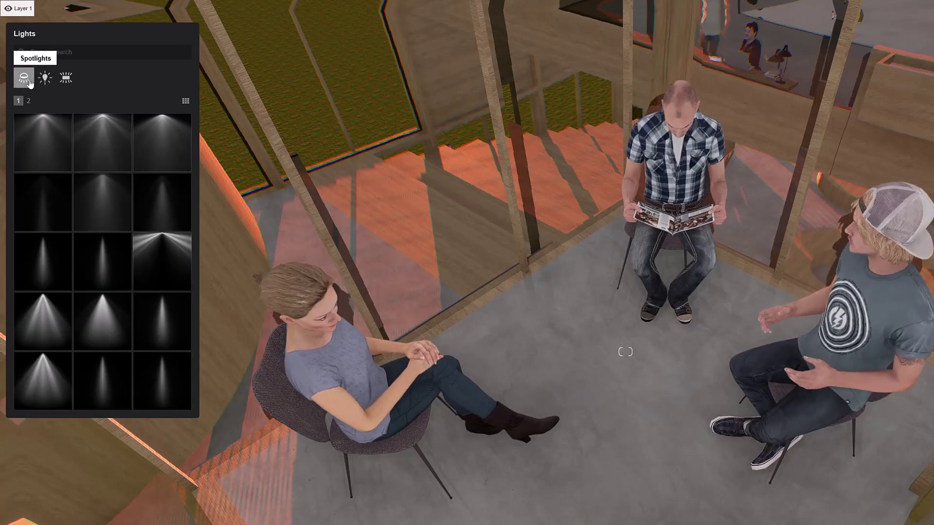
pyautogui.click(45, 79)
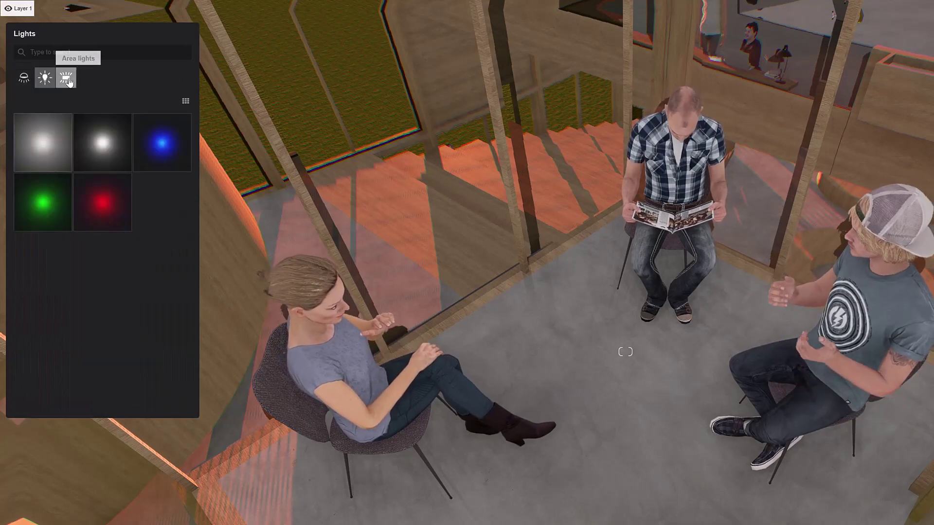
pyautogui.click(66, 79)
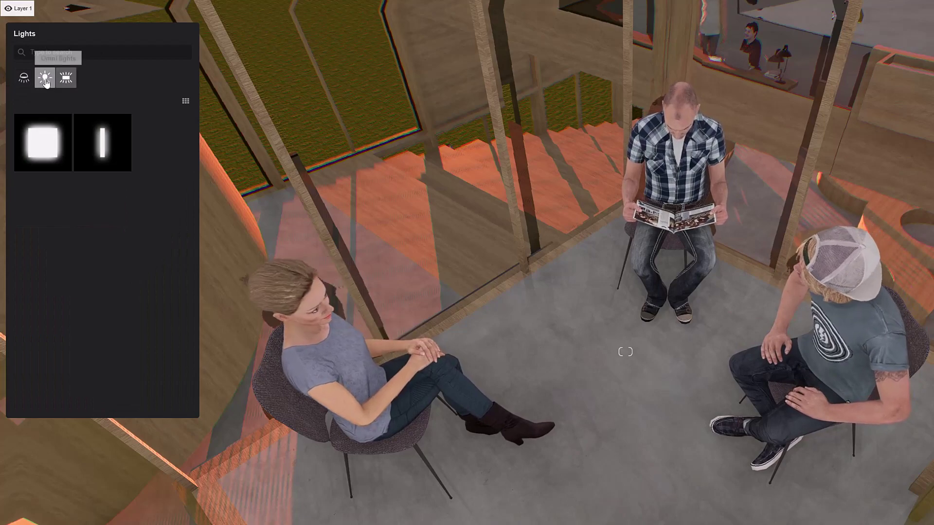
# - Place an Omni Light above the floor between the seated people and increase its brightness
pyautogui.click(45, 78)
pyautogui.click(115, 155)
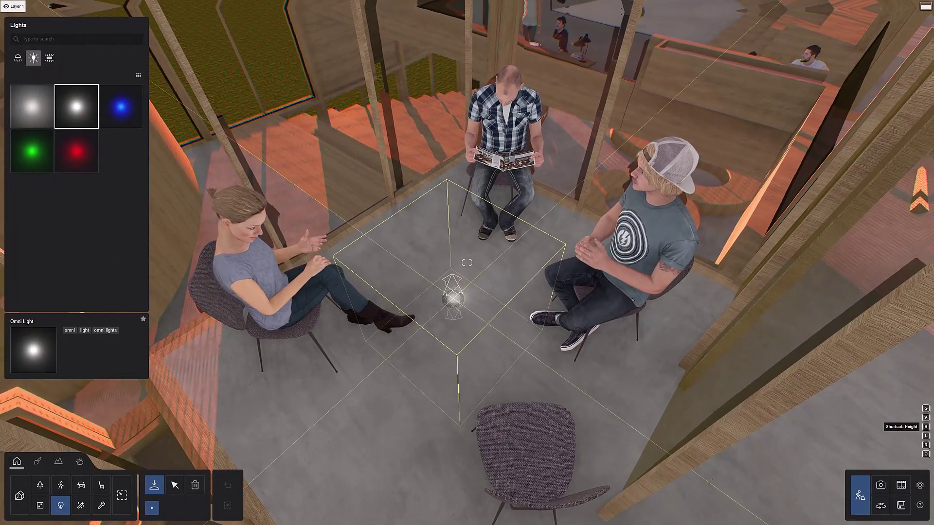
pyautogui.press('h')
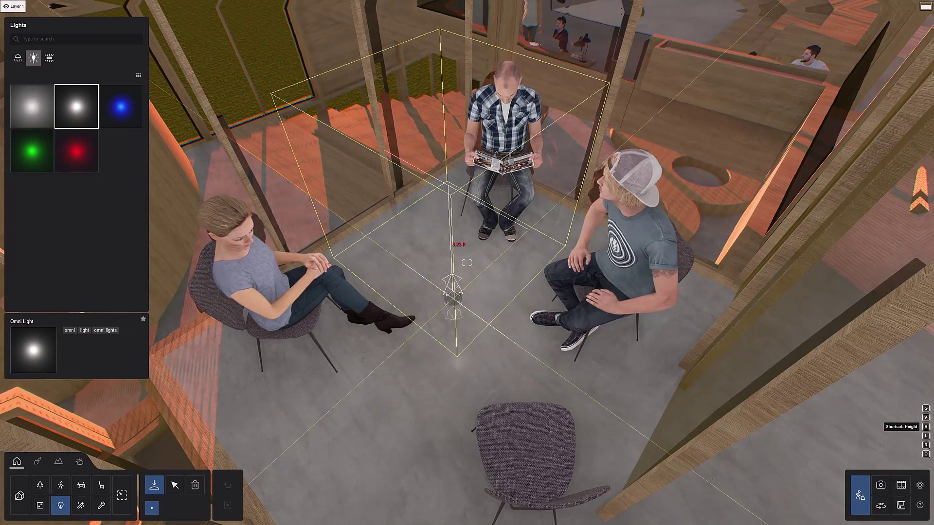
pyautogui.click(453, 302)
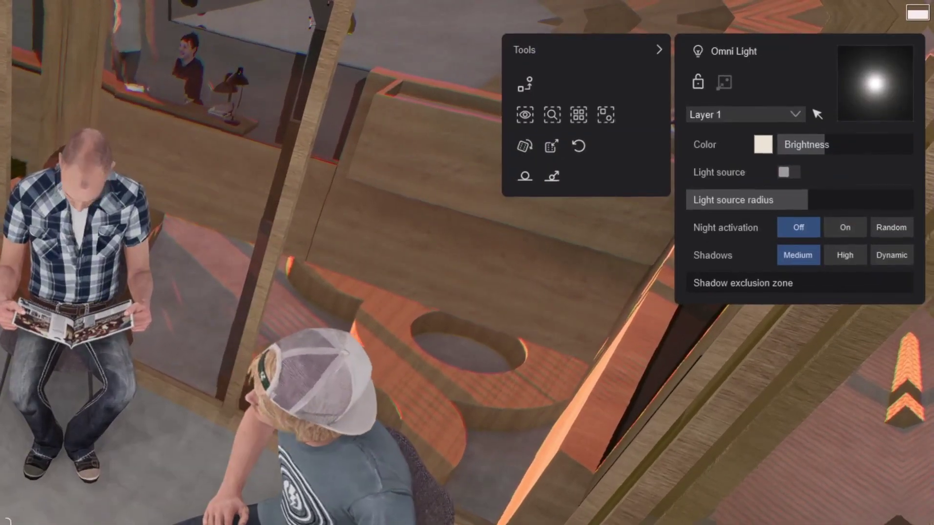
pyautogui.moveTo(827, 145); pyautogui.dragTo(855, 153)
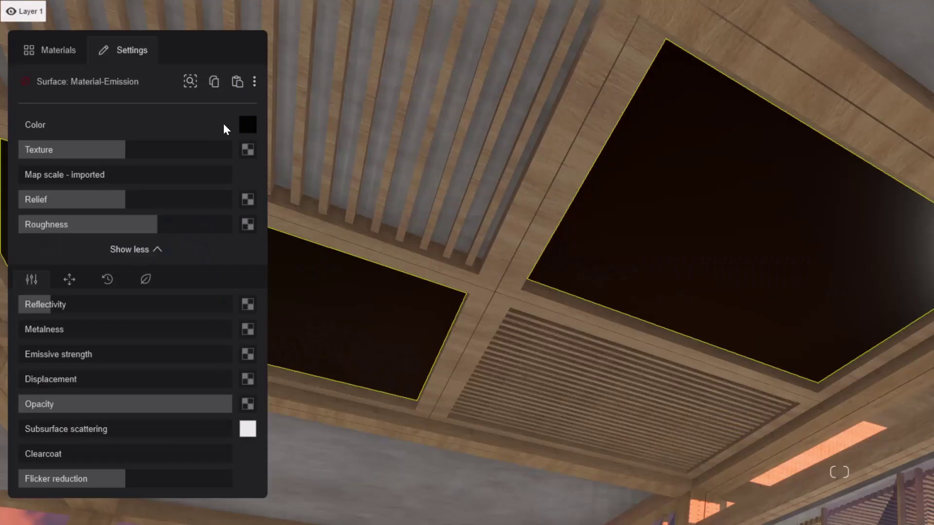
# - Make the ceiling panels' Material-Emission surface white and raise its emissive strength
pyautogui.click(248, 126)
pyautogui.click(284, 117)
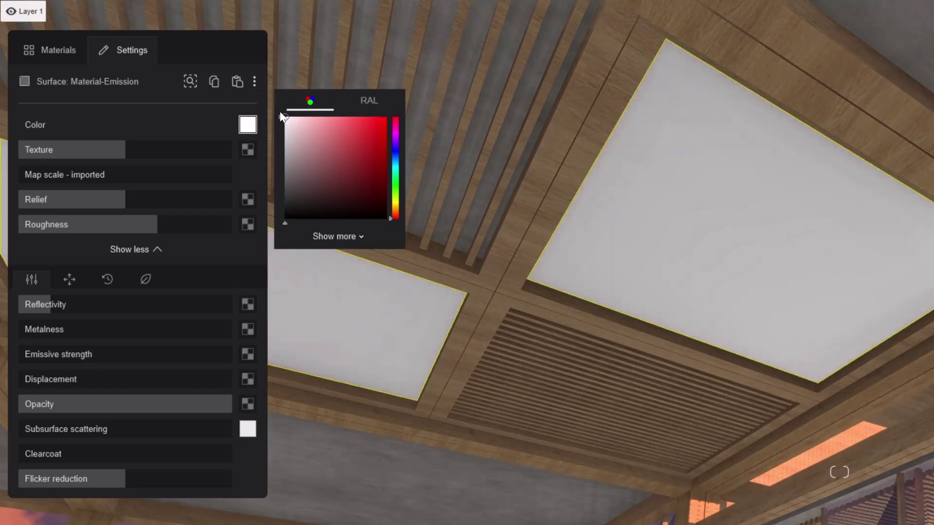
pyautogui.moveTo(43, 355); pyautogui.dragTo(135, 365)
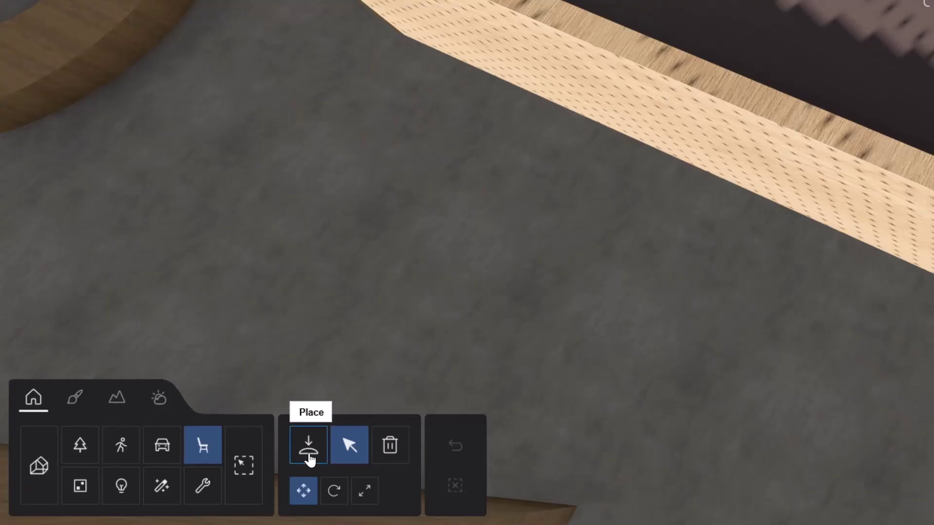
# - Choose a plant from the Nature library's Fine-detail plants category for the empty wooden planter
pyautogui.click(308, 447)
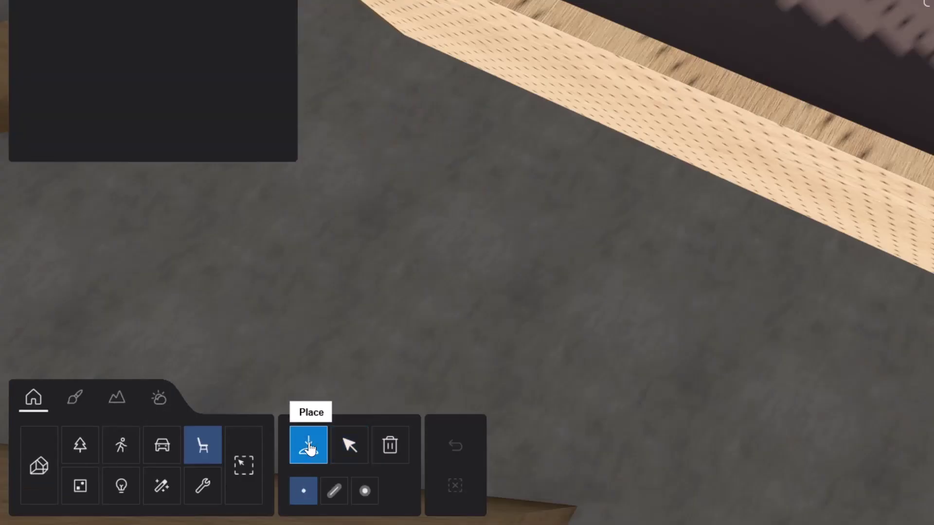
pyautogui.click(81, 451)
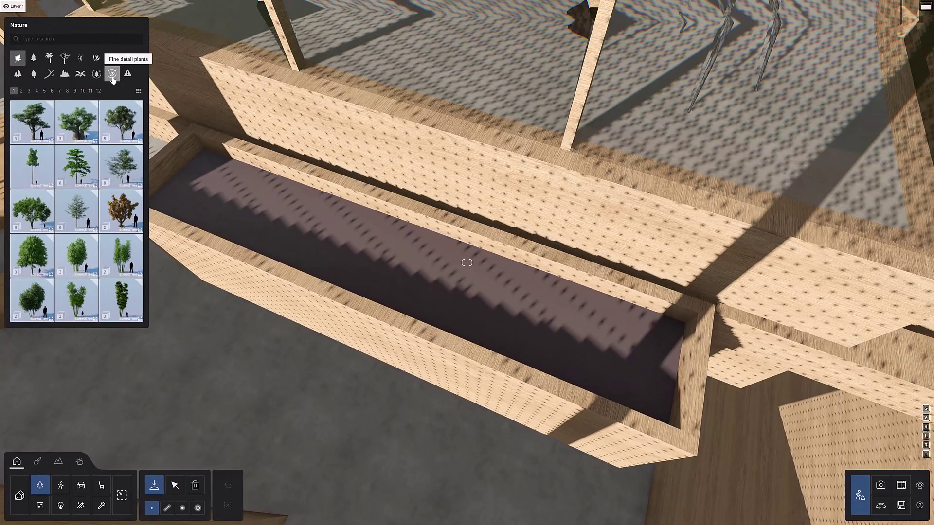
pyautogui.click(112, 77)
pyautogui.click(130, 131)
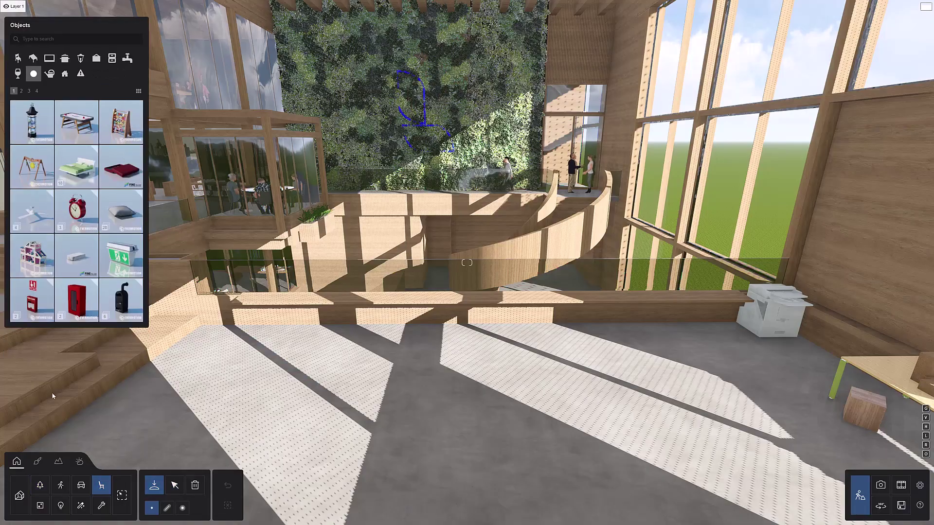
# - Mass-place a row of OfficeChair 012 chairs along the counter by the railing and adjust their number and random spacing
pyautogui.click(19, 59)
pyautogui.click(33, 300)
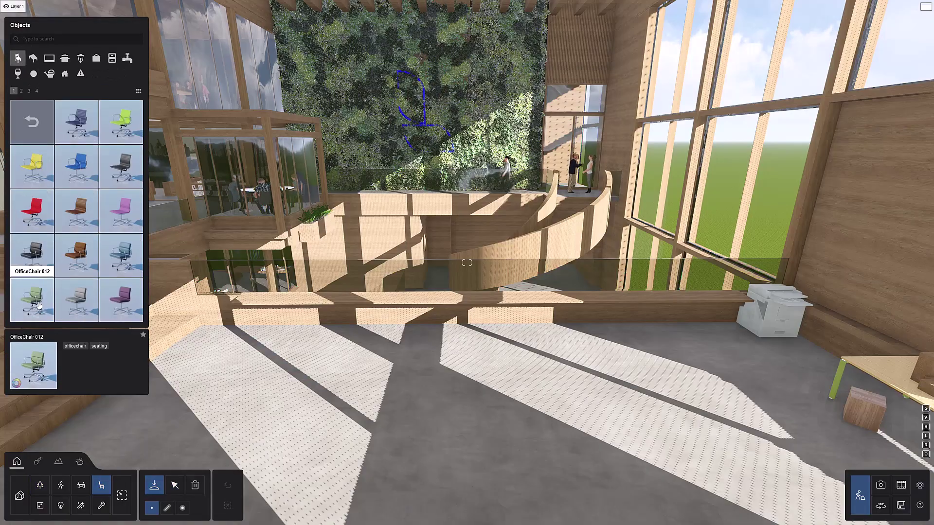
pyautogui.click(32, 300)
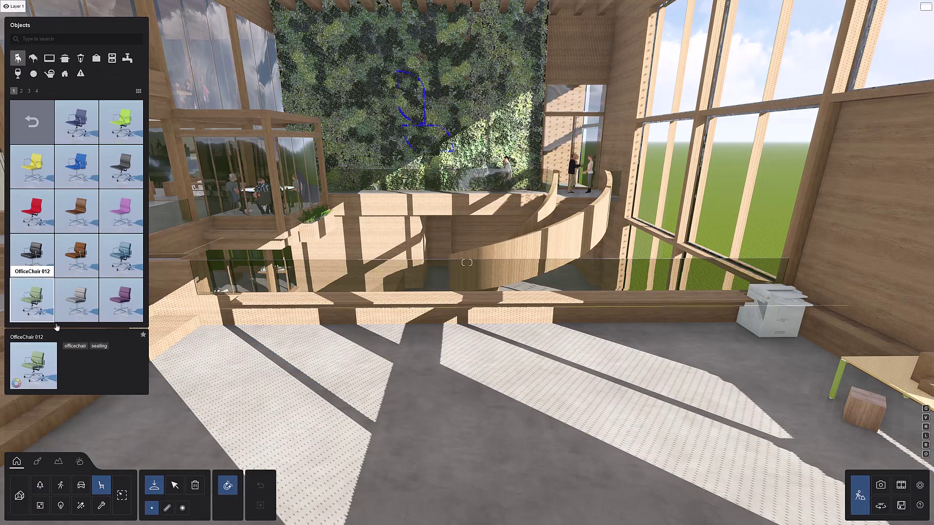
pyautogui.click(166, 508)
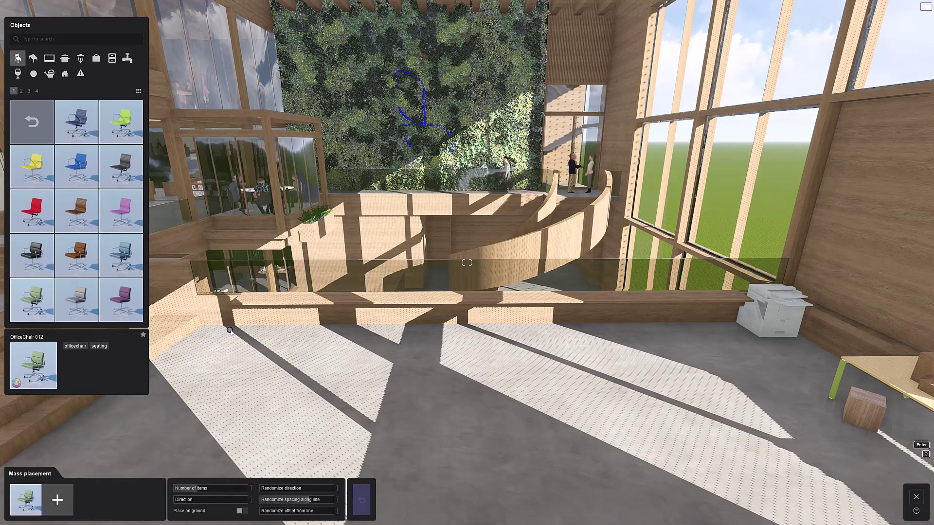
pyautogui.click(388, 333)
pyautogui.click(530, 331)
pyautogui.click(655, 332)
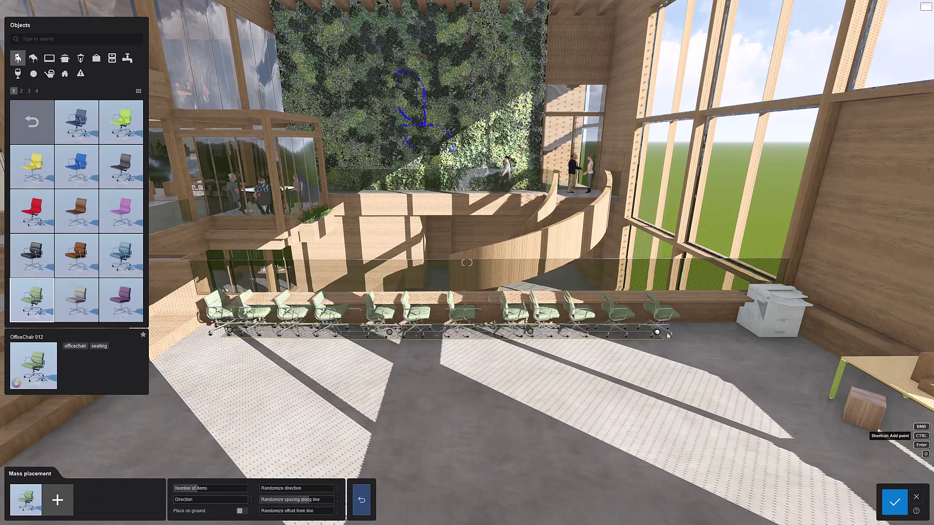
pyautogui.click(729, 332)
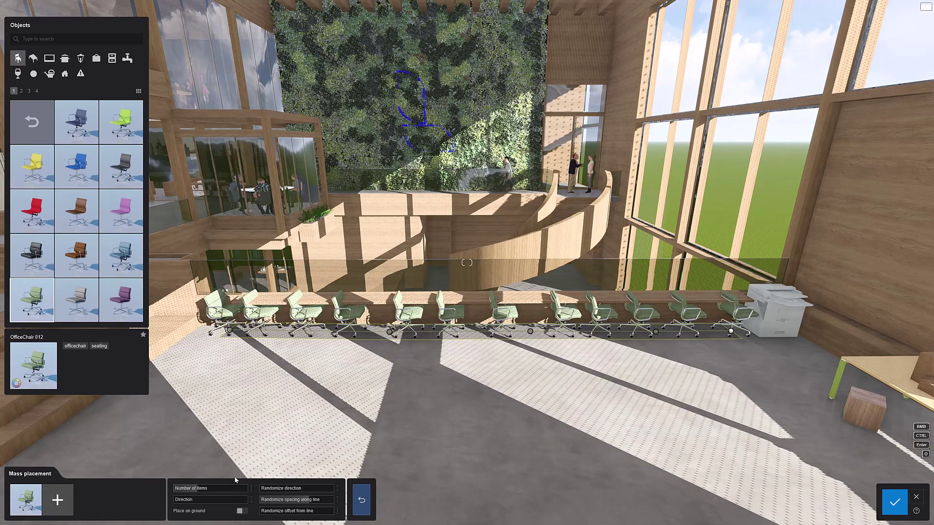
pyautogui.moveTo(217, 485); pyautogui.dragTo(190, 503)
pyautogui.moveTo(263, 499); pyautogui.dragTo(338, 510)
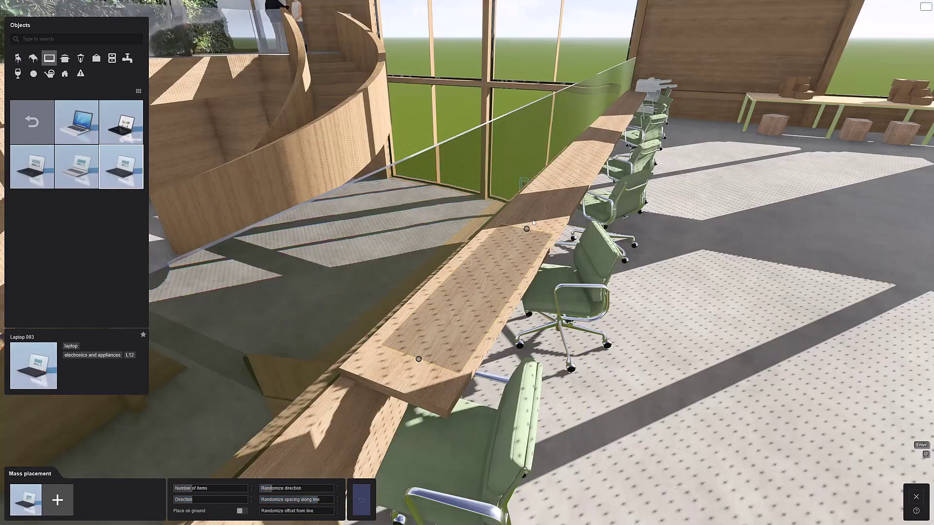
# - Rotate the mass-placed Laptop 003 row on the counter to face the chairs and add Laptop 002 to the placement set
pyautogui.moveTo(214, 501); pyautogui.dragTo(280, 502)
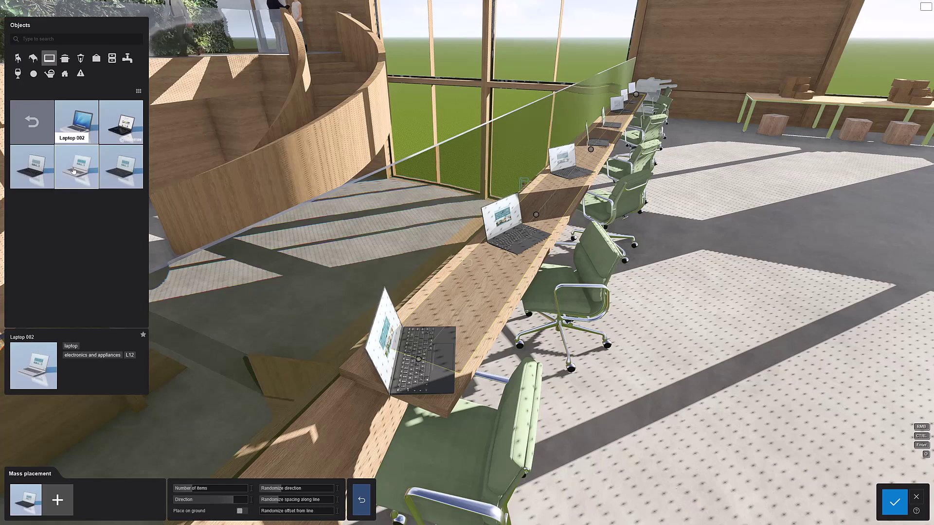
pyautogui.click(59, 501)
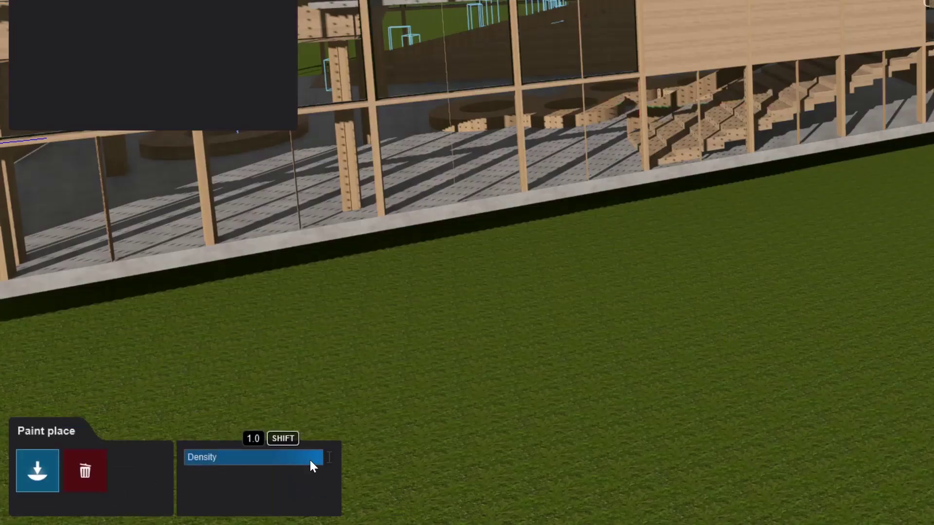
# - Paint AmericanElm2 M2 RT trees across the lawn beside the building and erase part of the grove
pyautogui.moveTo(309, 459)
pyautogui.mouseDown()
pyautogui.moveTo(215, 472)
pyautogui.moveTo(593, 459)
pyautogui.moveTo(709, 423)
pyautogui.moveTo(753, 370)
pyautogui.moveTo(751, 303)
pyautogui.moveTo(729, 285)
pyautogui.moveTo(670, 273)
pyautogui.mouseUp()
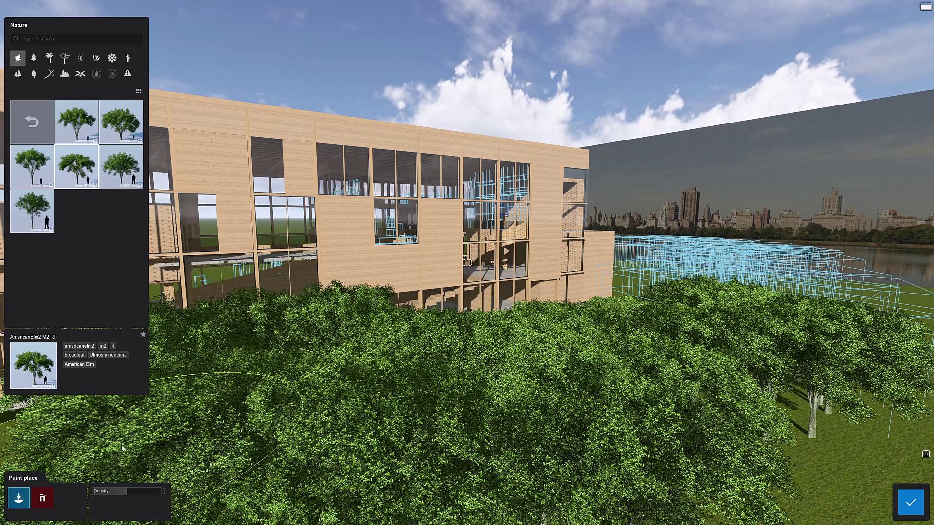
pyautogui.click(42, 500)
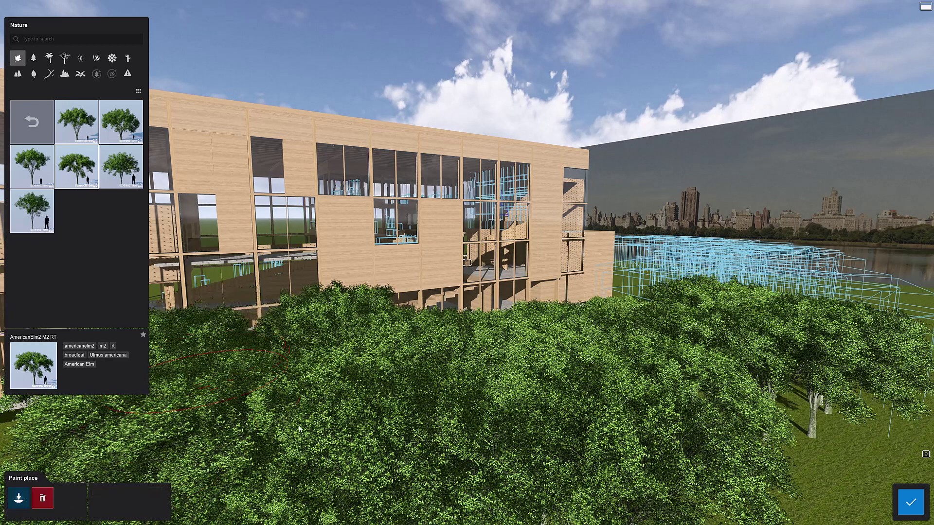
pyautogui.moveTo(393, 471); pyautogui.dragTo(603, 331)
pyautogui.moveTo(626, 256)
pyautogui.mouseDown()
pyautogui.moveTo(846, 311)
pyautogui.moveTo(896, 416)
pyautogui.mouseUp()
pyautogui.click(911, 507)
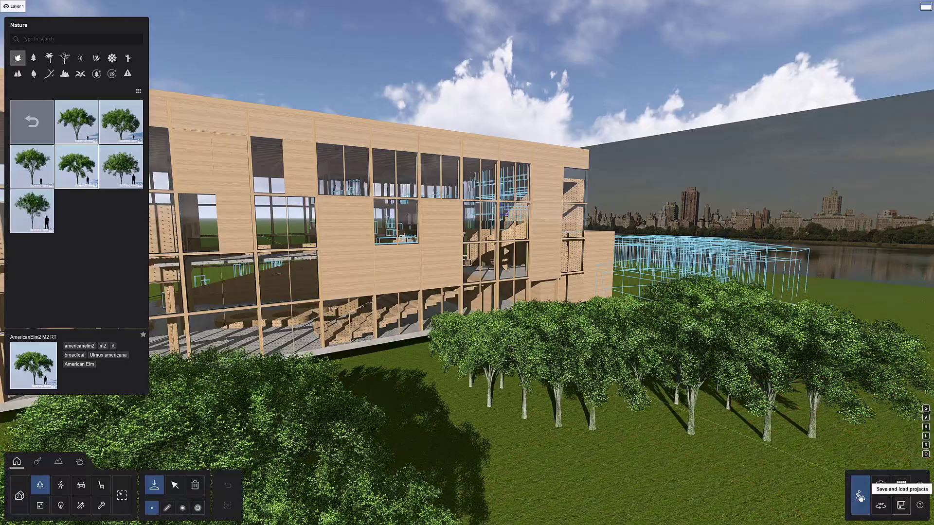
# - Assign all the AmericanElm2 M2 RT trees outside to the TREES layer and toggle that layer's visibility
pyautogui.press('w')
pyautogui.press('d')
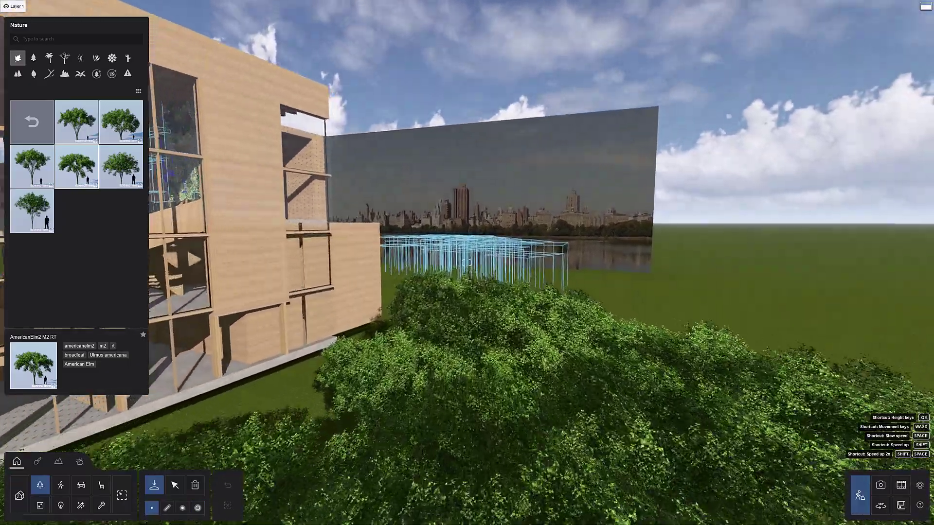
pyautogui.press('w')
pyautogui.press('a')
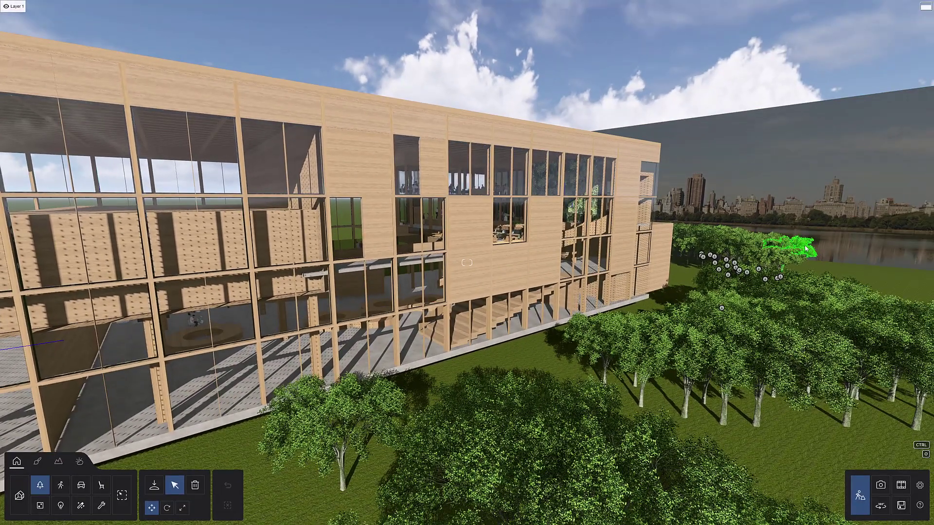
pyautogui.click(804, 248)
pyautogui.click(828, 41)
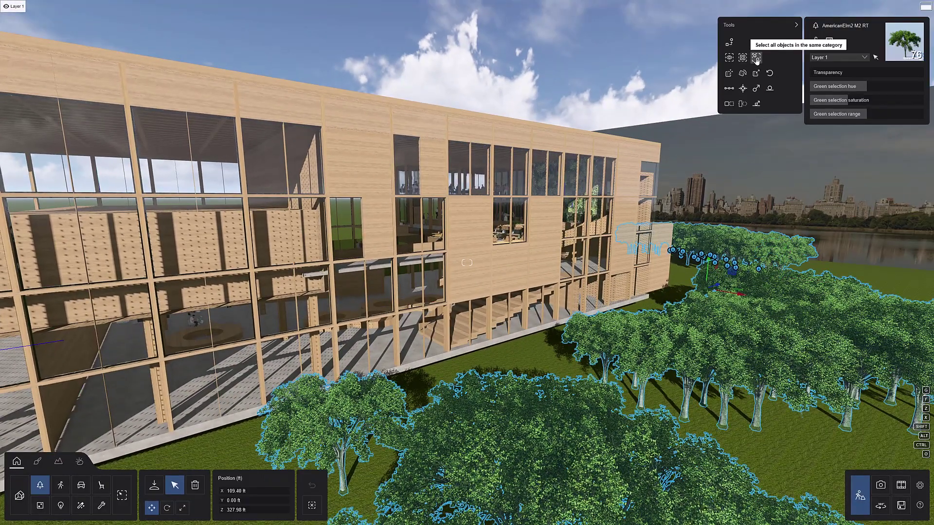
pyautogui.click(836, 57)
pyautogui.click(836, 74)
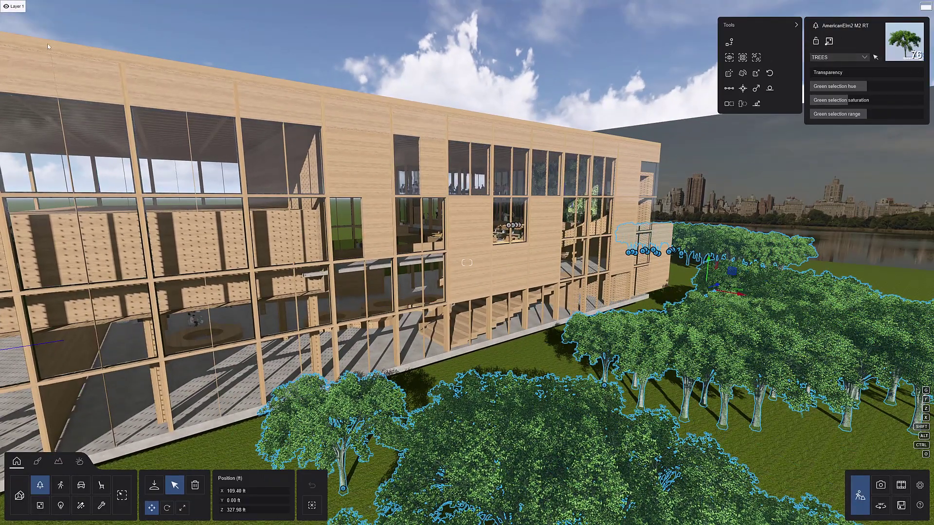
pyautogui.click(33, 7)
pyautogui.click(33, 6)
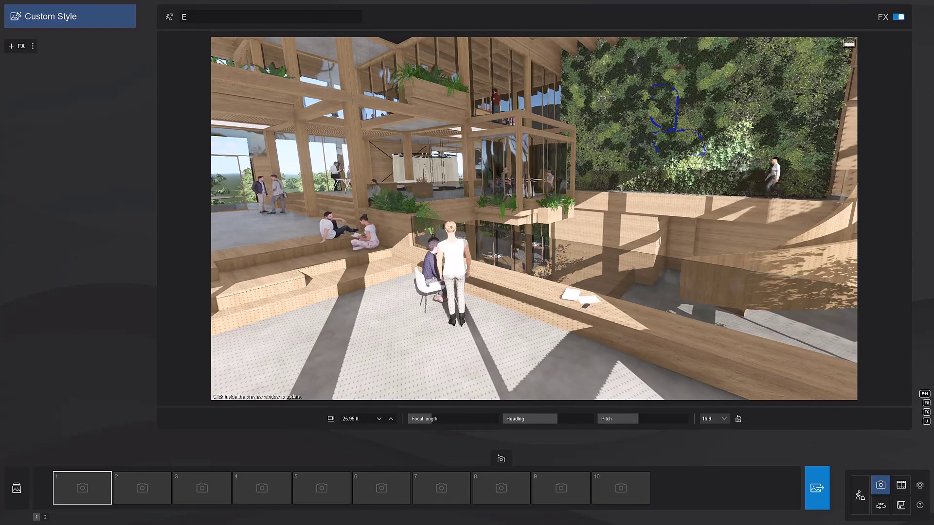
# - Move the photo camera through the atrium and frame the wooden steps with the long table and curtained area behind them
pyautogui.press('s')
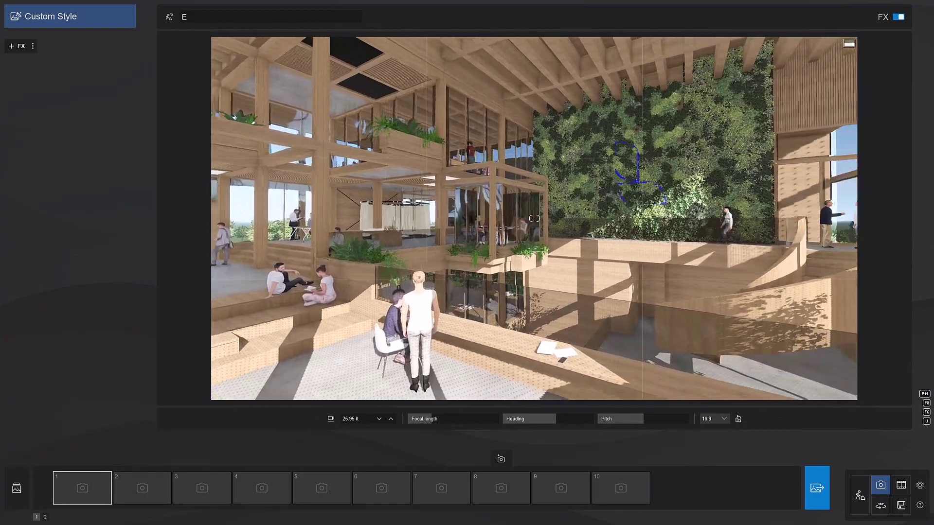
pyautogui.press('s')
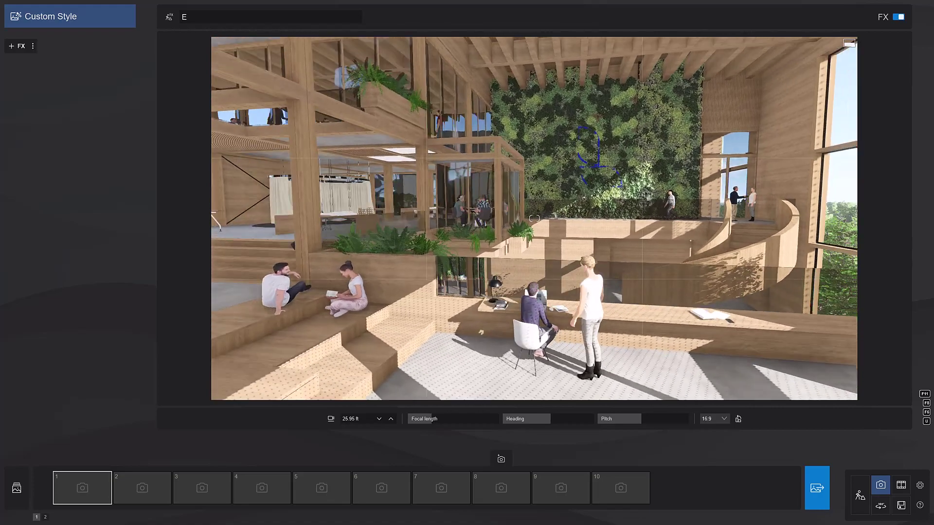
pyautogui.moveTo(534, 218); pyautogui.dragTo(369, 218, button='right')
pyautogui.press('w')
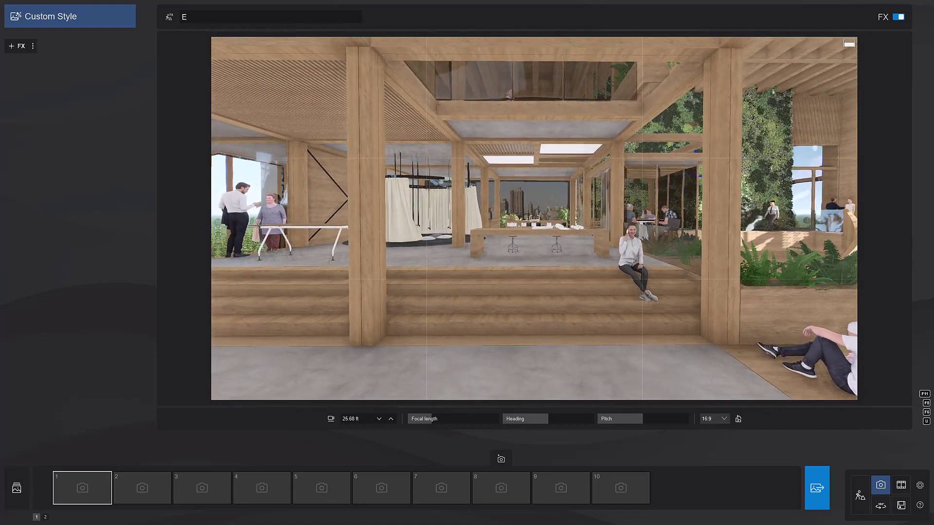
pyautogui.press('a')
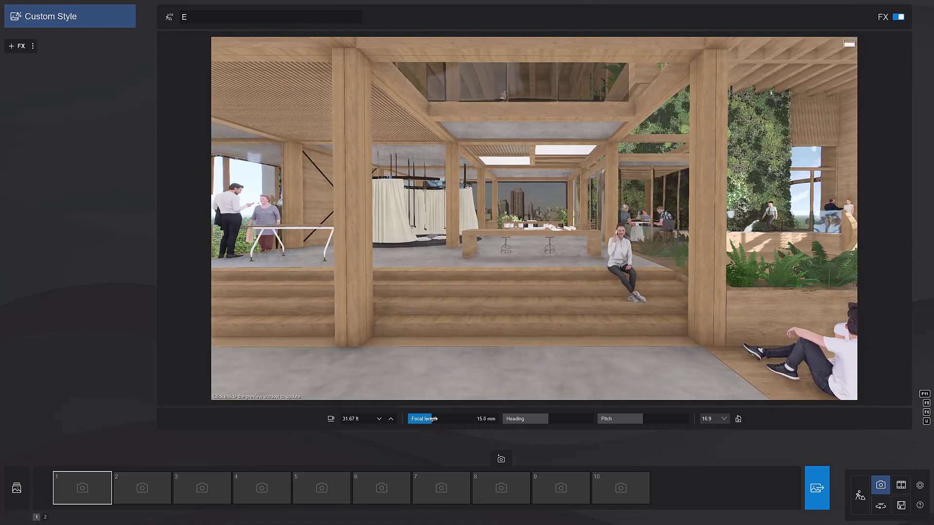
# - Try a wider lens, set the photo camera's focal length to 20 mm, and adjust its heading and pitch
pyautogui.moveTo(434, 418)
pyautogui.mouseDown()
pyautogui.moveTo(443, 418)
pyautogui.moveTo(429, 418)
pyautogui.mouseUp()
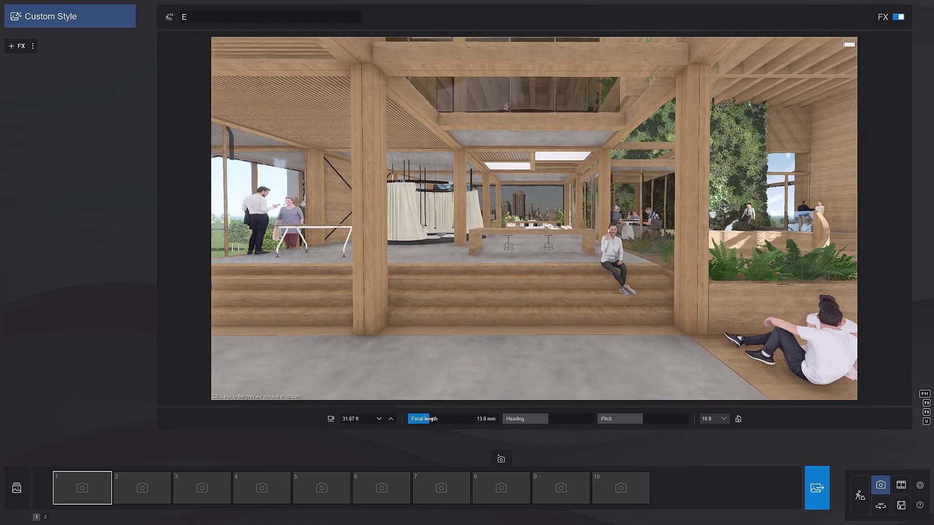
pyautogui.write('6')
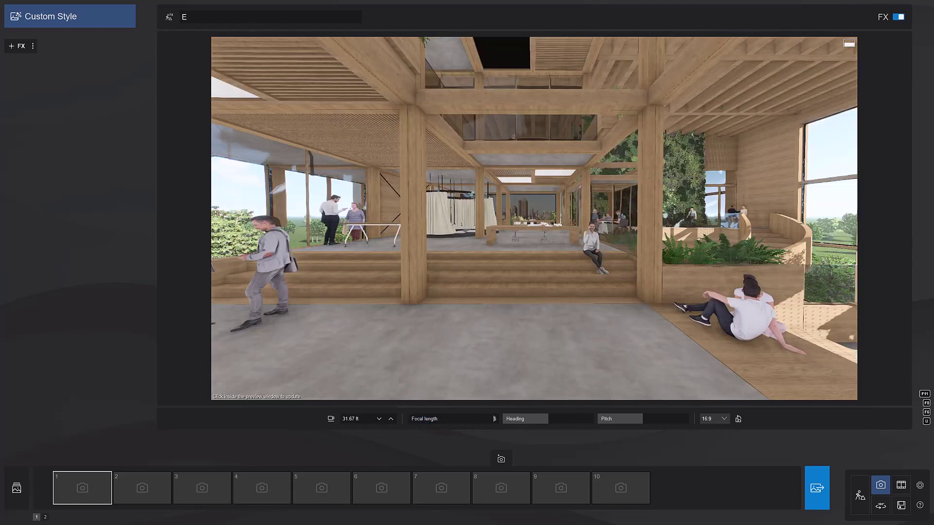
pyautogui.write('20')
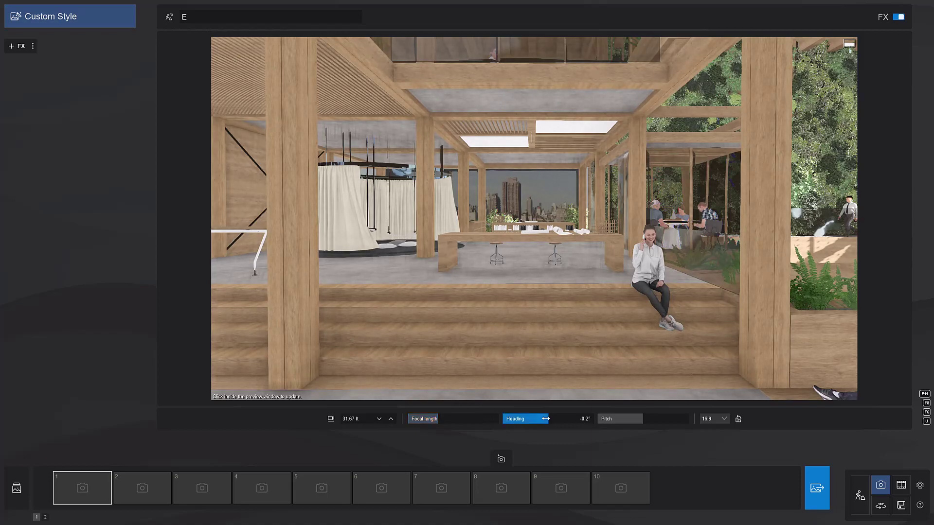
pyautogui.moveTo(546, 419); pyautogui.dragTo(546, 420)
pyautogui.moveTo(642, 419); pyautogui.dragTo(641, 418)
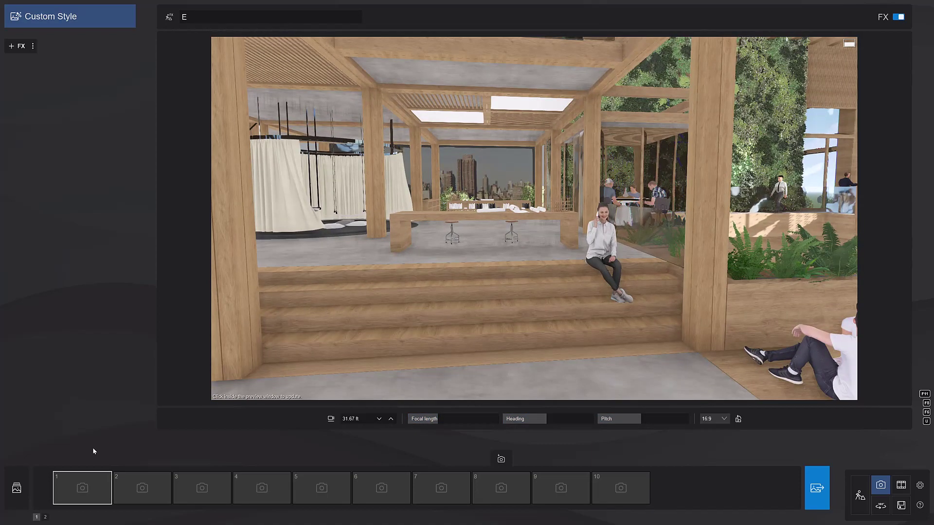
# - Store the steps view in photo slot 1, the interior closeup in slot 2 and the overhead atrium view in slot 3
pyautogui.moveTo(91, 489)
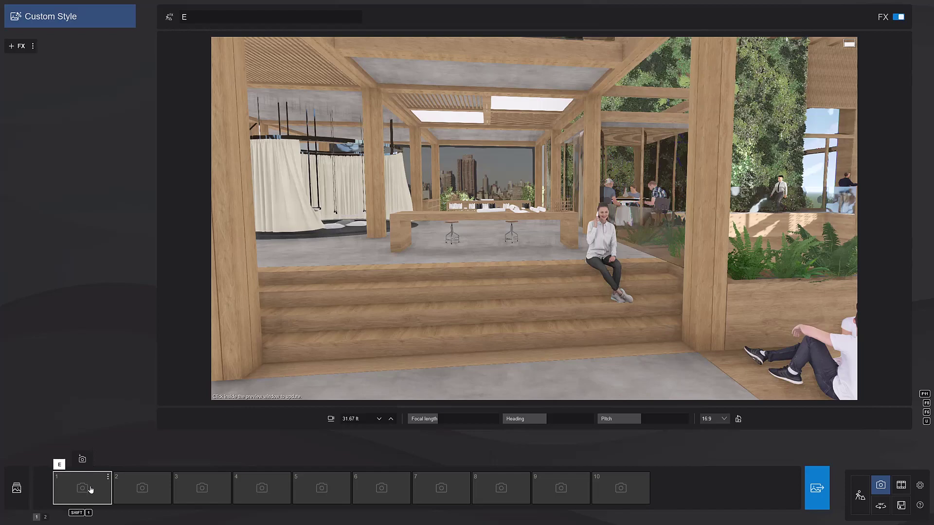
pyautogui.click(83, 460)
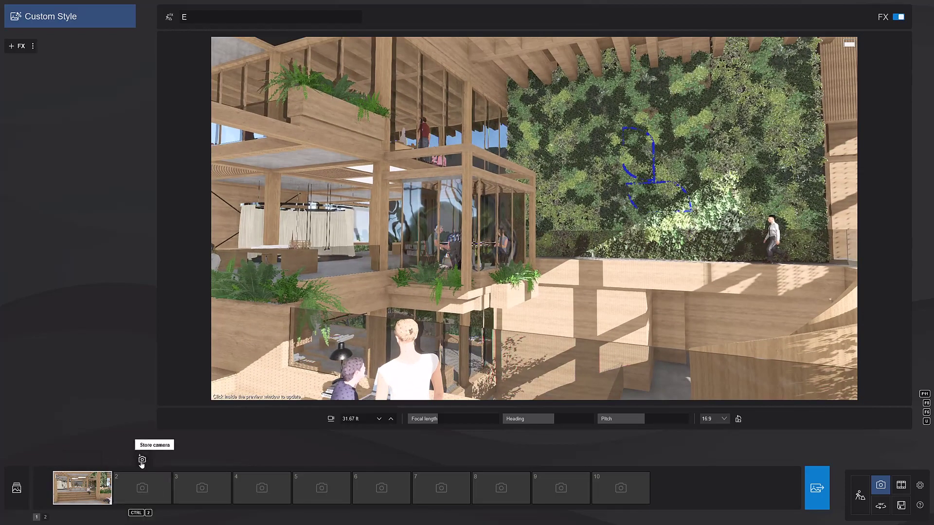
pyautogui.click(142, 459)
pyautogui.click(201, 460)
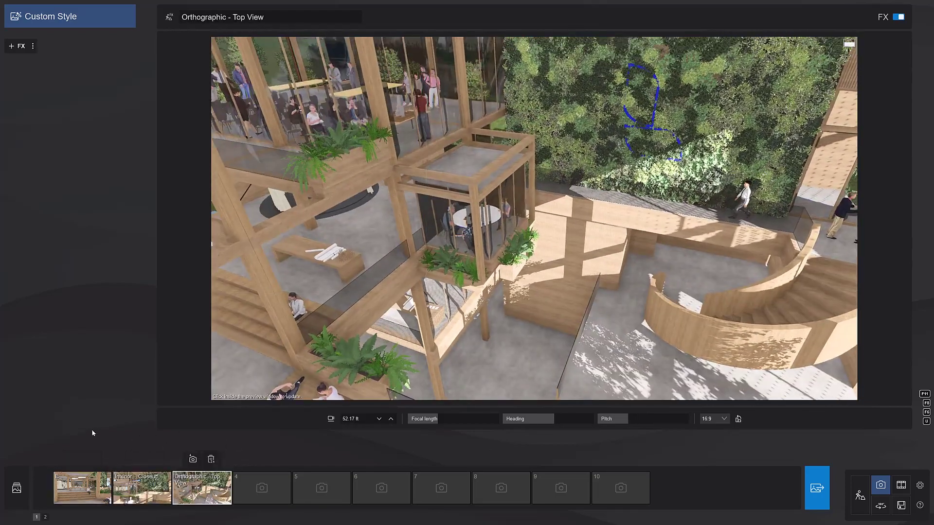
# - Review the three stored photo views and look through the available aspect ratios
pyautogui.click(82, 490)
pyautogui.click(141, 492)
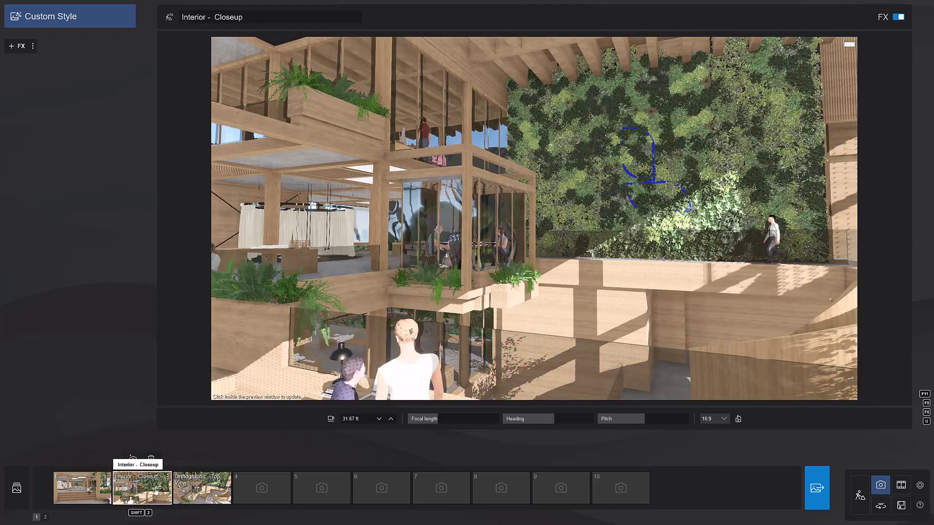
pyautogui.click(199, 490)
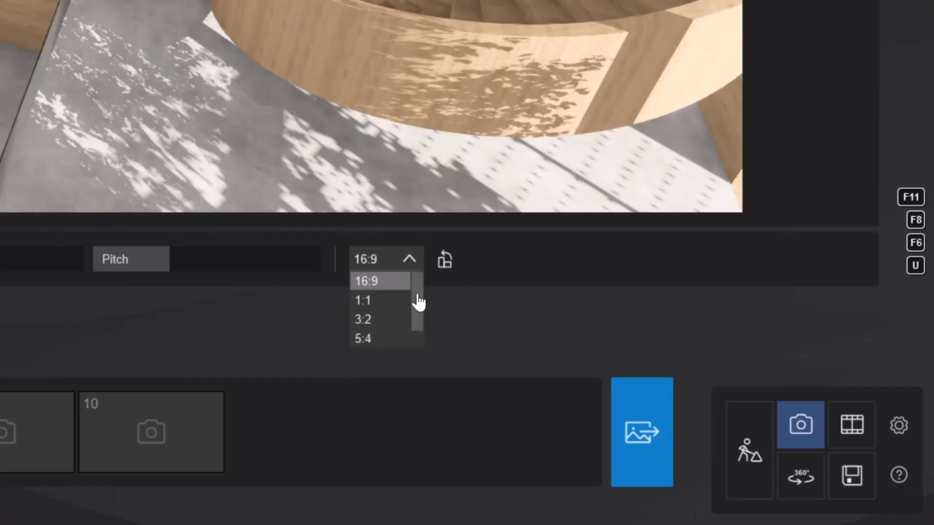
pyautogui.moveTo(417, 301)
pyautogui.mouseDown()
pyautogui.moveTo(420, 329)
pyautogui.moveTo(422, 292)
pyautogui.mouseUp()
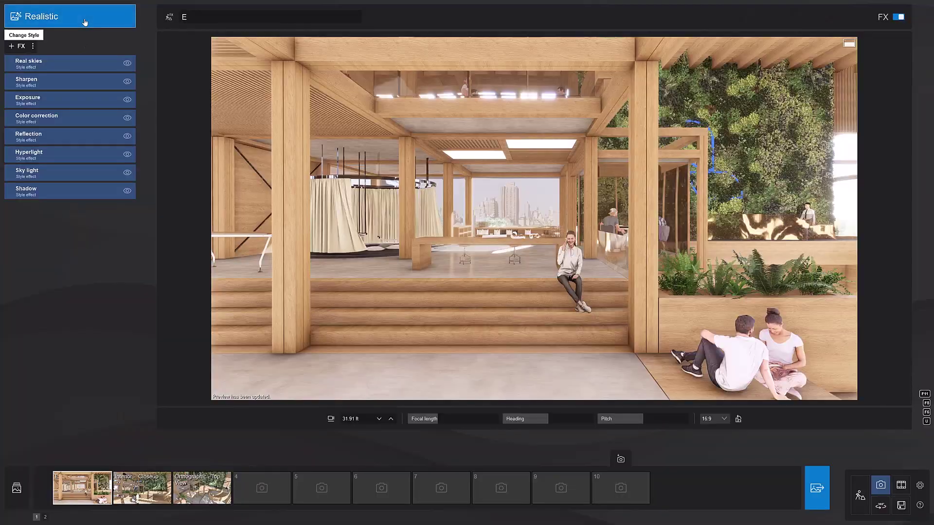
# - Change the first photo's style from Realistic to Custom Style
pyautogui.click(83, 21)
pyautogui.click(362, 220)
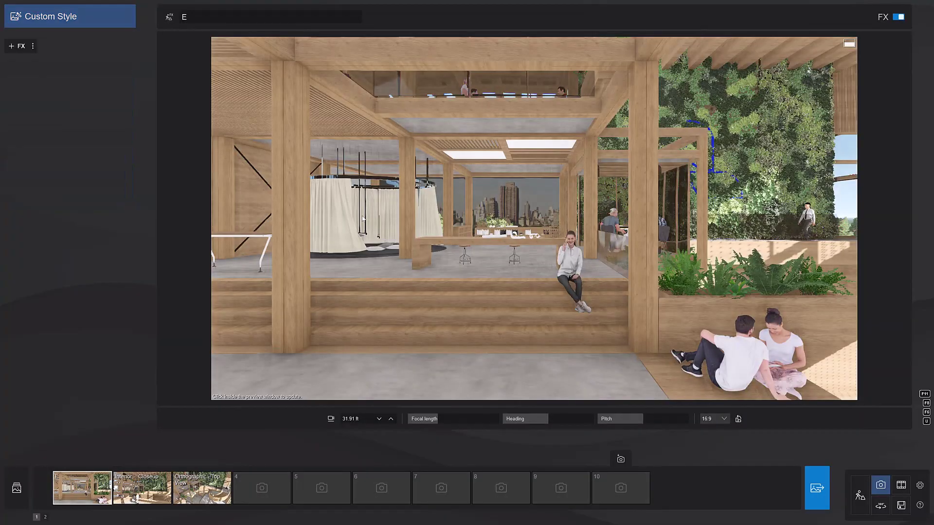
# - Examine the photo effects offered in each category, including Architectural, Sky/Weather and Animation
pyautogui.click(17, 48)
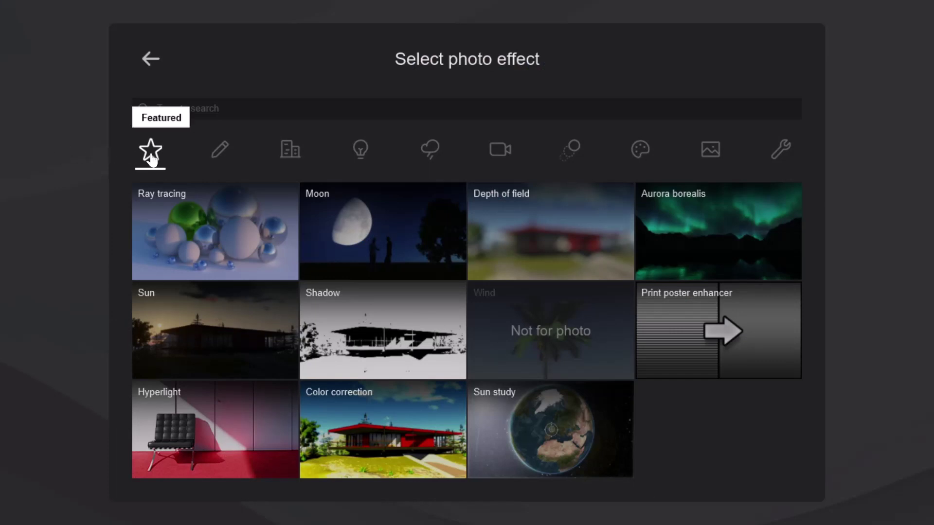
pyautogui.click(219, 151)
pyautogui.click(290, 155)
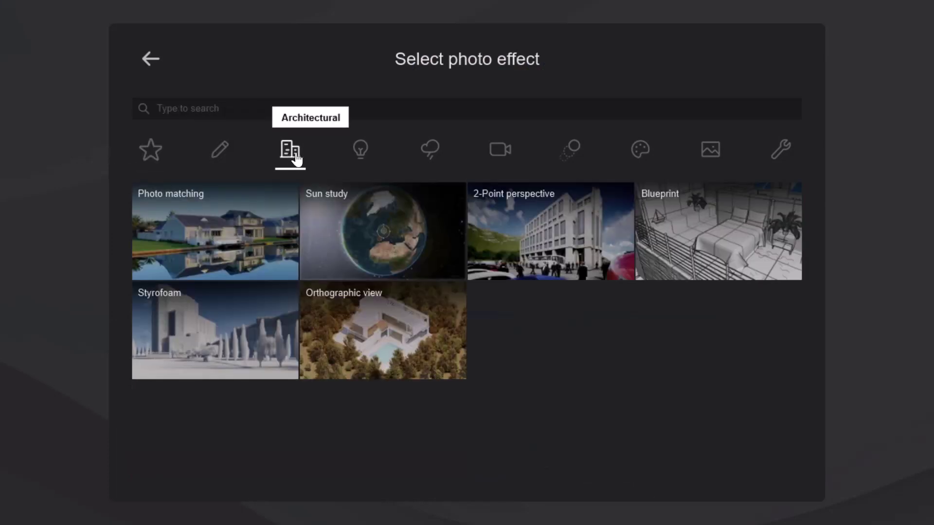
pyautogui.click(360, 155)
pyautogui.click(430, 156)
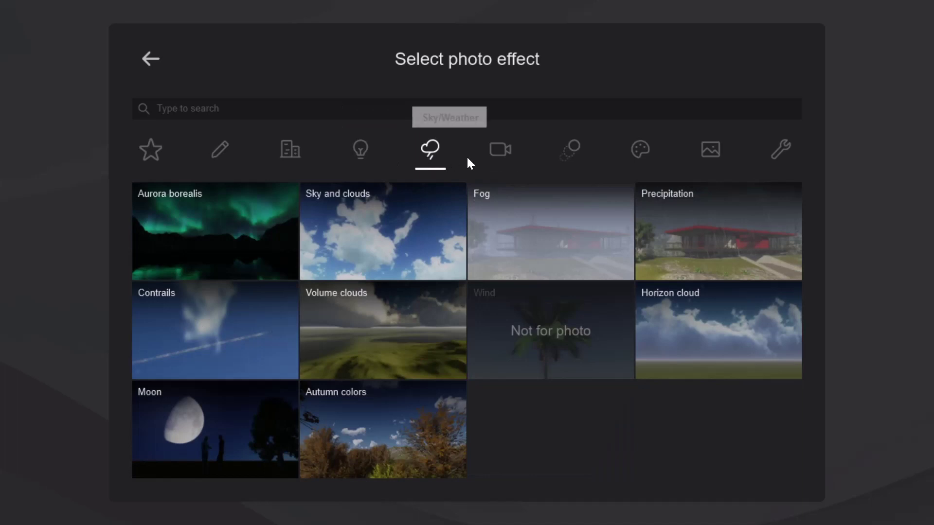
pyautogui.click(501, 156)
pyautogui.click(572, 158)
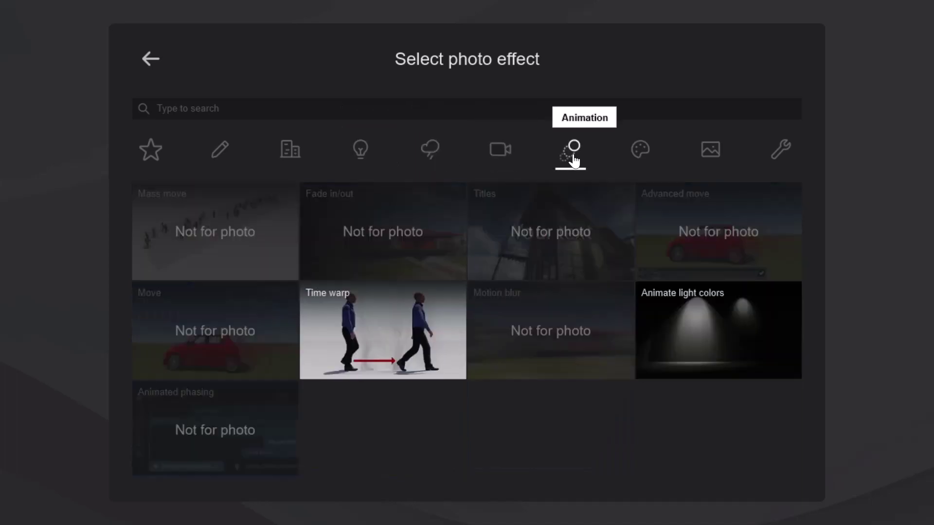
pyautogui.click(643, 158)
pyautogui.click(712, 162)
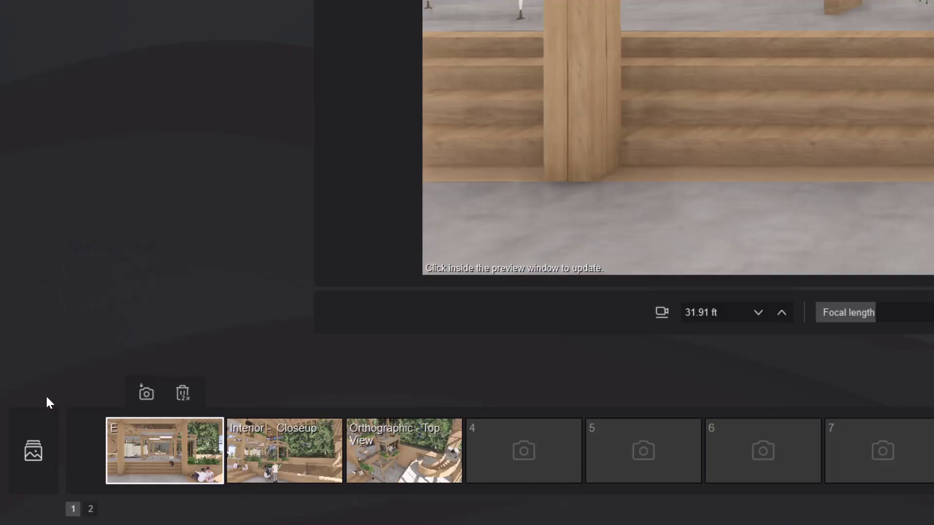
# - Add the Real skies effect to the whole Main photo set
pyautogui.click(32, 452)
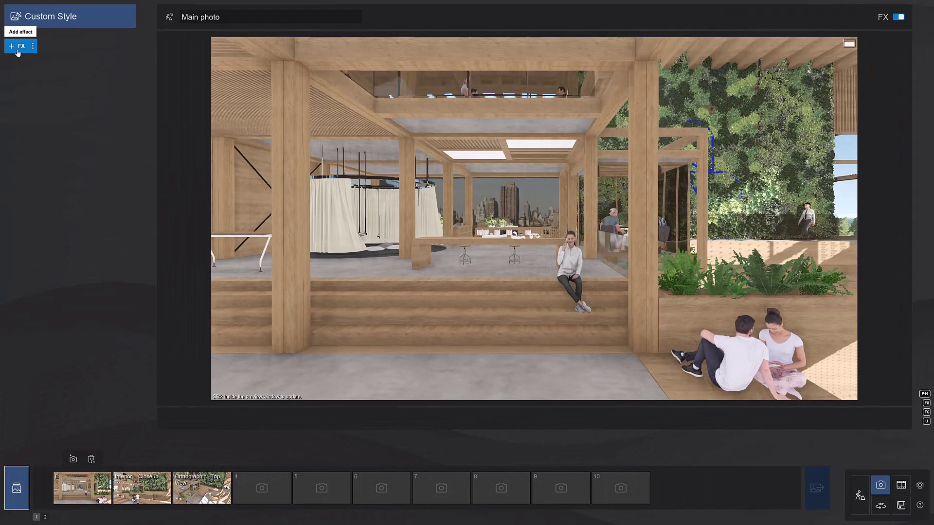
pyautogui.click(18, 8)
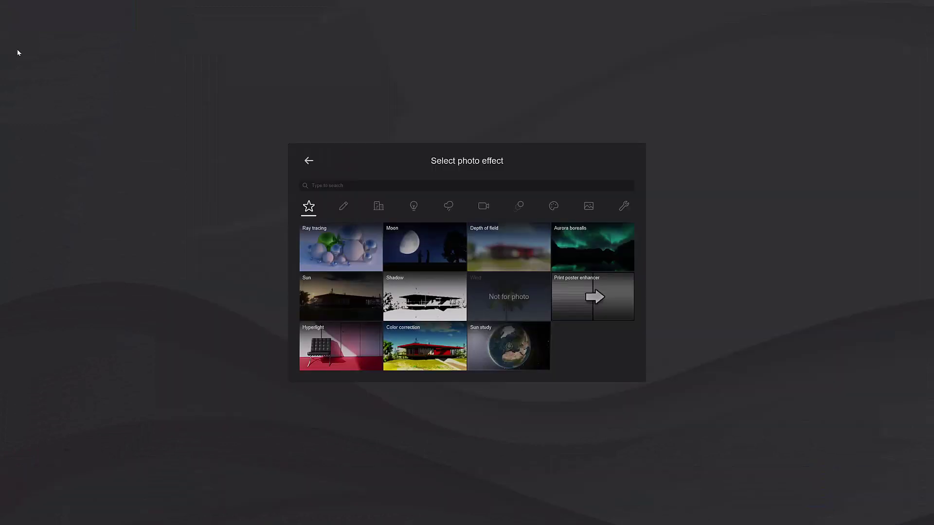
pyautogui.click(414, 206)
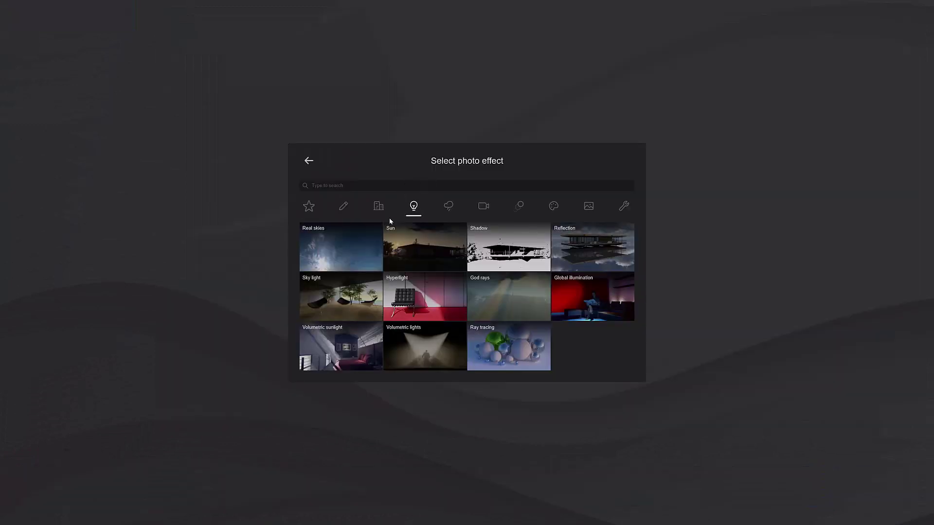
pyautogui.click(342, 250)
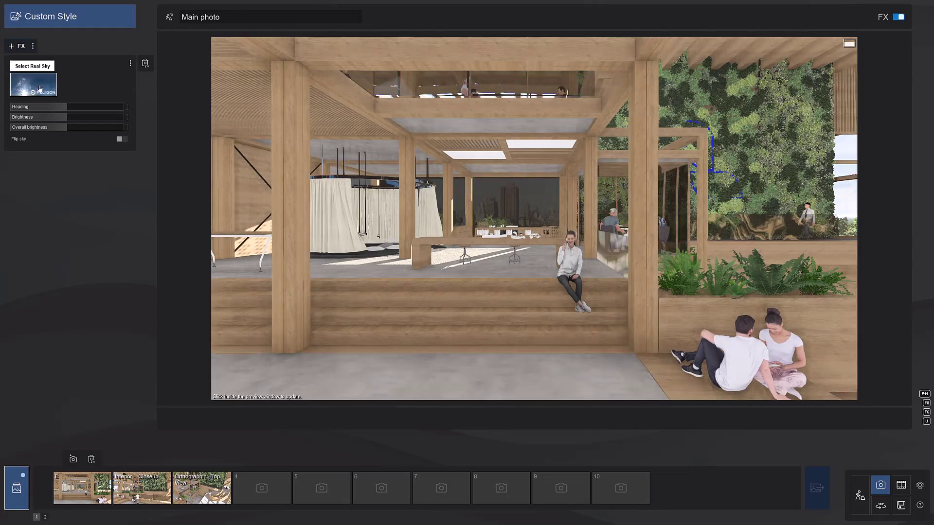
# - Compare the real sky categories, choose the first Cloudy sky and set its heading to about 63.5°
pyautogui.click(12, 77)
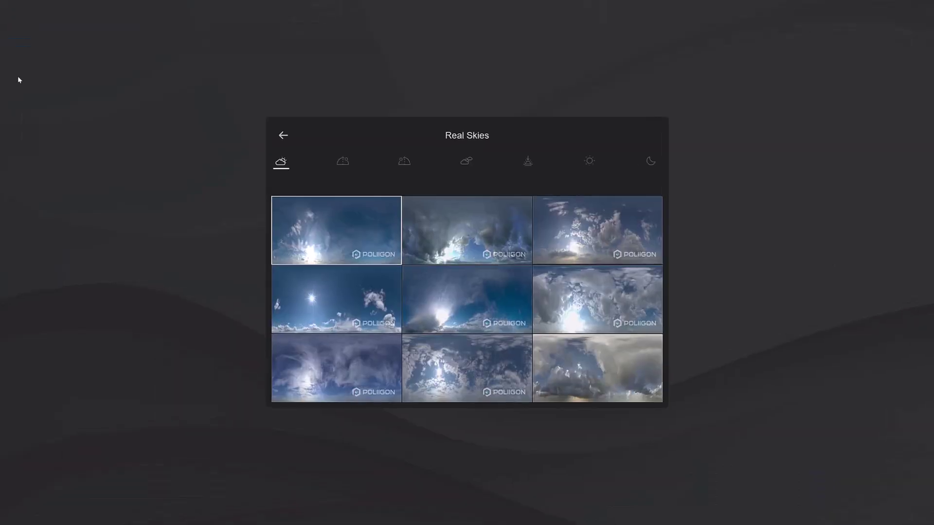
pyautogui.click(739, 117)
pyautogui.click(656, 106)
pyautogui.click(560, 106)
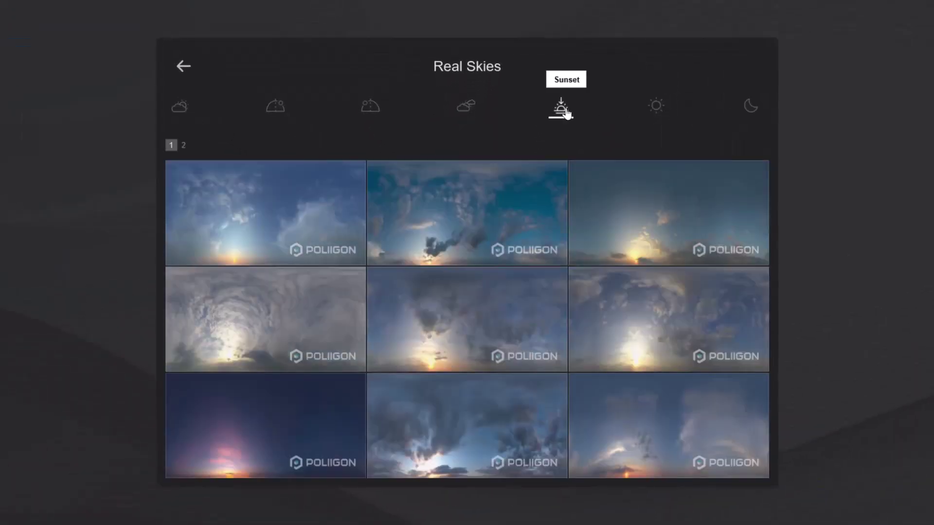
pyautogui.click(466, 106)
pyautogui.click(371, 107)
pyautogui.click(274, 108)
pyautogui.click(181, 109)
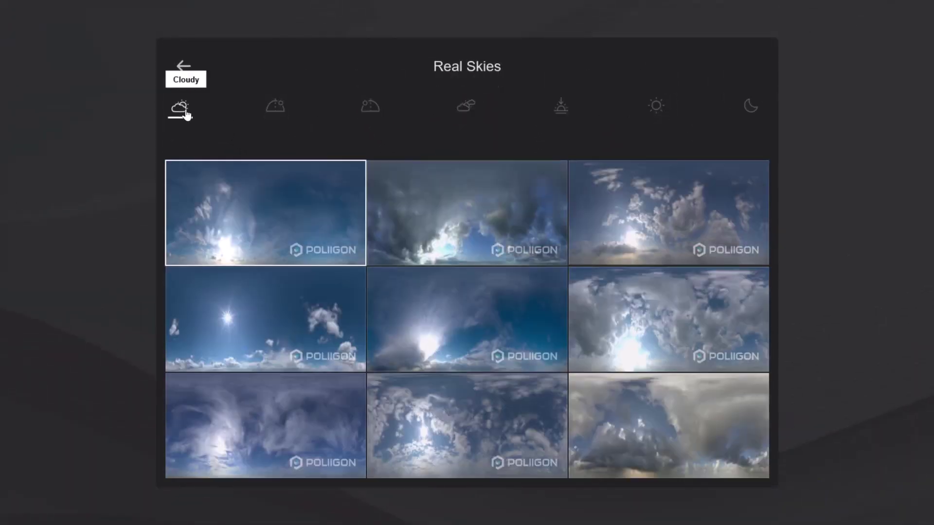
pyautogui.click(235, 220)
pyautogui.moveTo(49, 107); pyautogui.dragTo(95, 112)
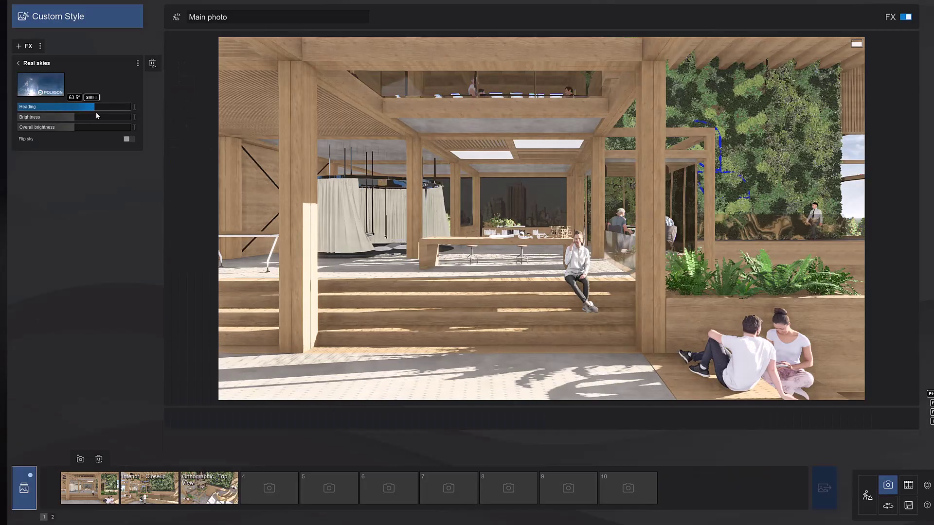
# - Add the Shadow effect to the photo set with soft shadows and fine detail shadows turned on
pyautogui.click(25, 46)
pyautogui.click(509, 253)
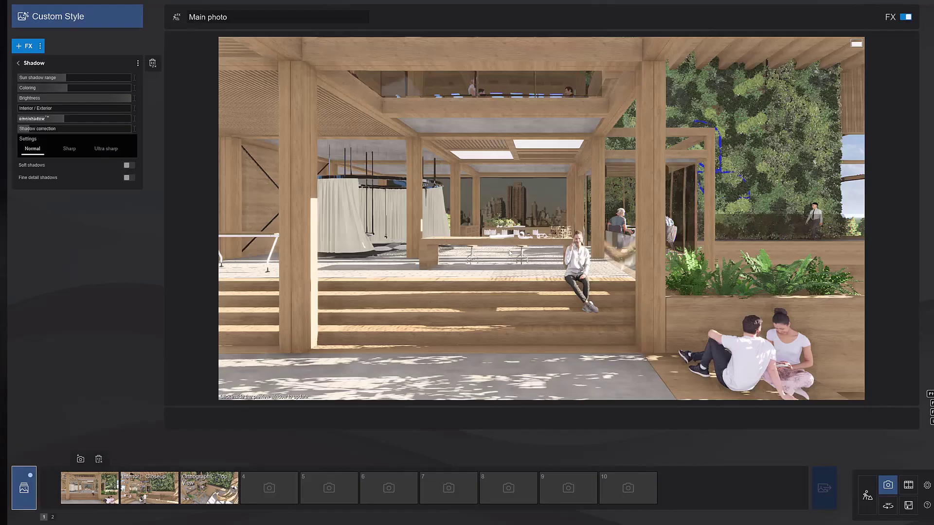
pyautogui.click(128, 165)
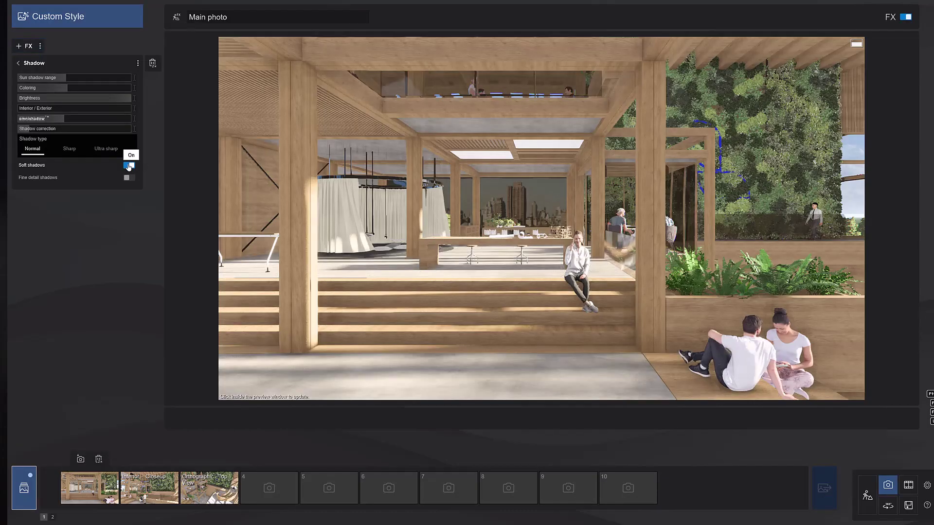
pyautogui.click(129, 178)
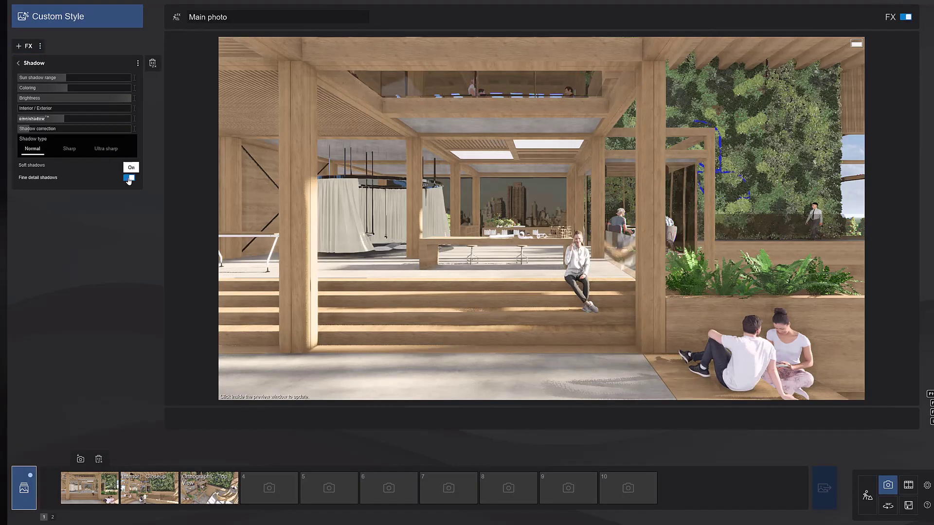
# - Add the Reflection effect with Speedray enabled and one reflection plane on the raised floor behind the steps
pyautogui.click(24, 46)
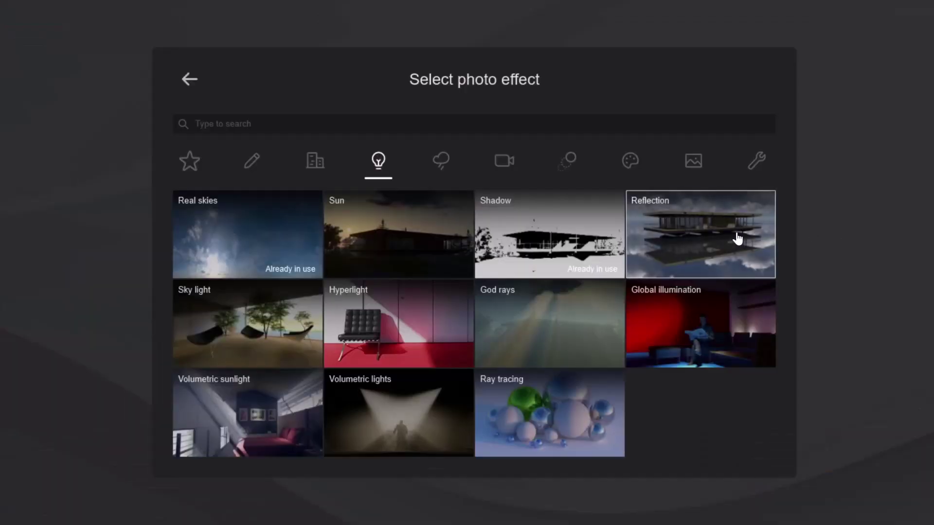
pyautogui.click(703, 239)
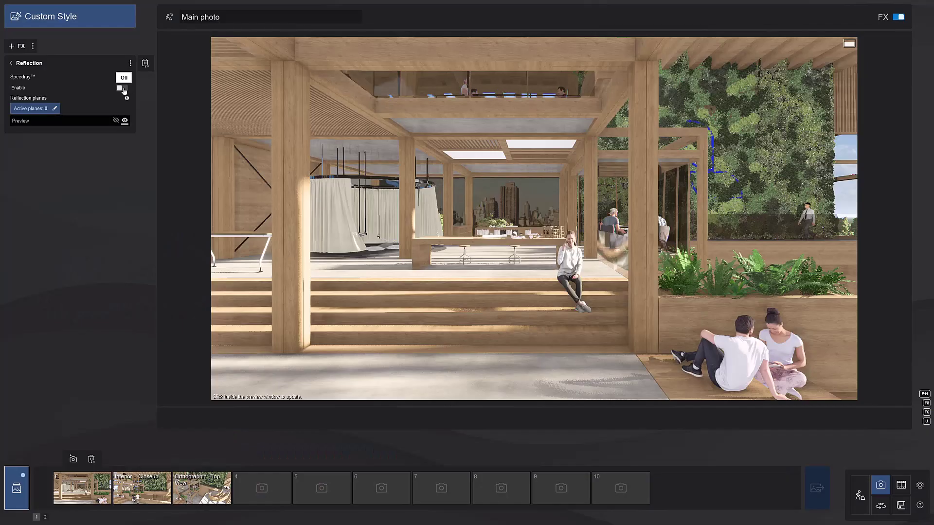
pyautogui.click(121, 88)
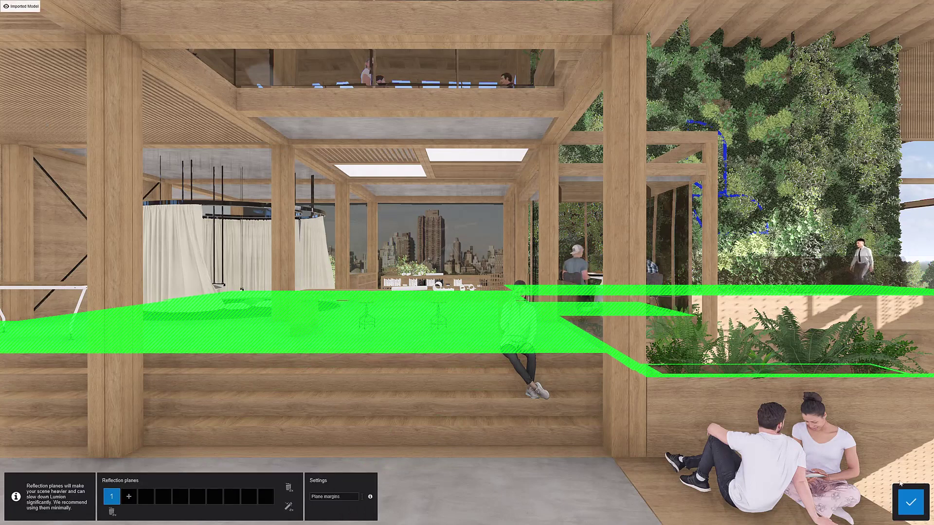
pyautogui.click(911, 505)
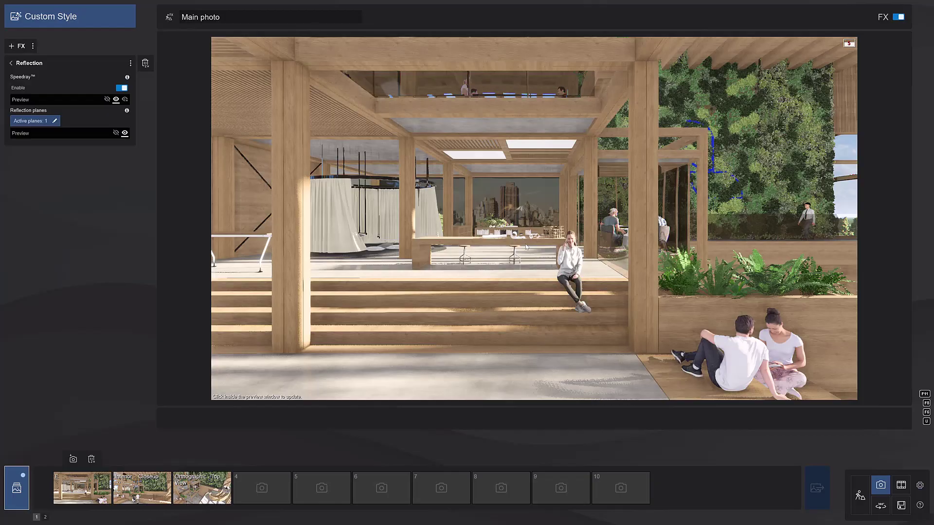
# - Add the Color correction effect to the photo set, slightly lower its exposure and update the preview
pyautogui.click(18, 46)
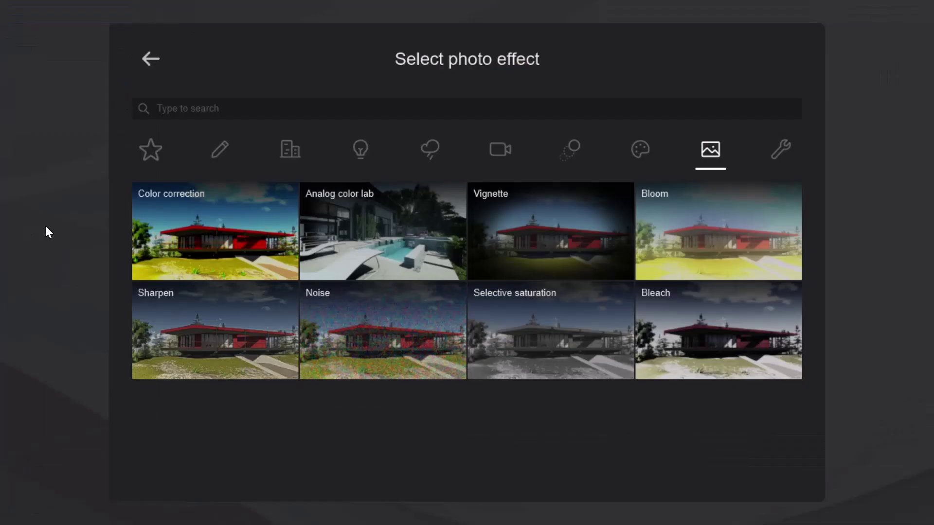
pyautogui.click(209, 235)
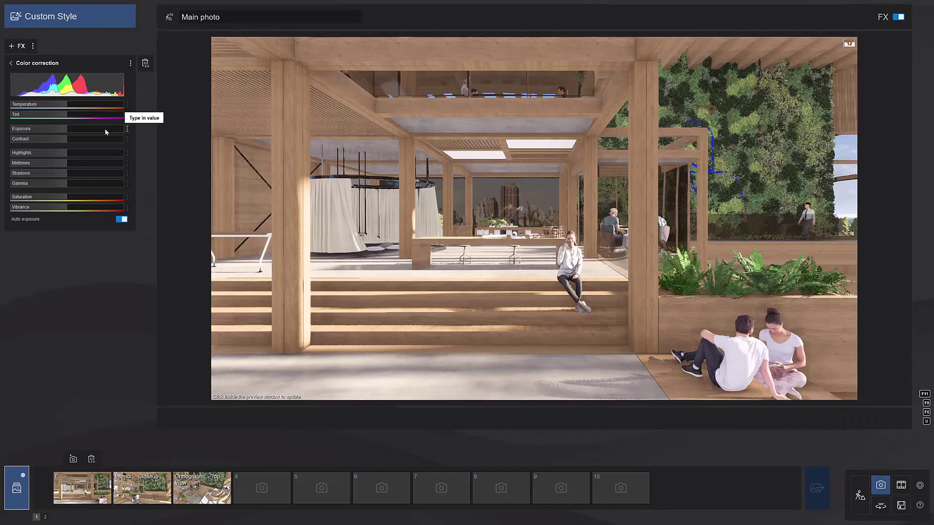
pyautogui.moveTo(72, 131)
pyautogui.mouseDown()
pyautogui.moveTo(79, 131)
pyautogui.moveTo(61, 132)
pyautogui.mouseUp()
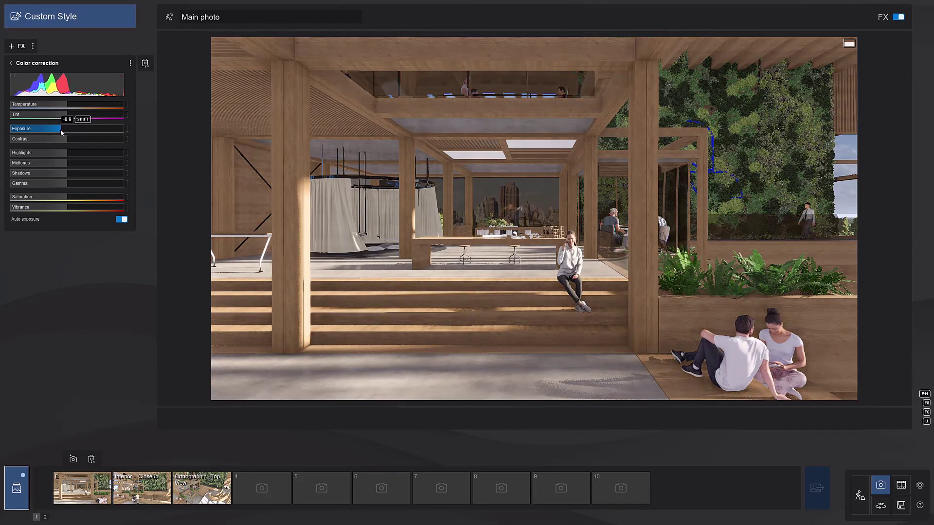
pyautogui.click(497, 221)
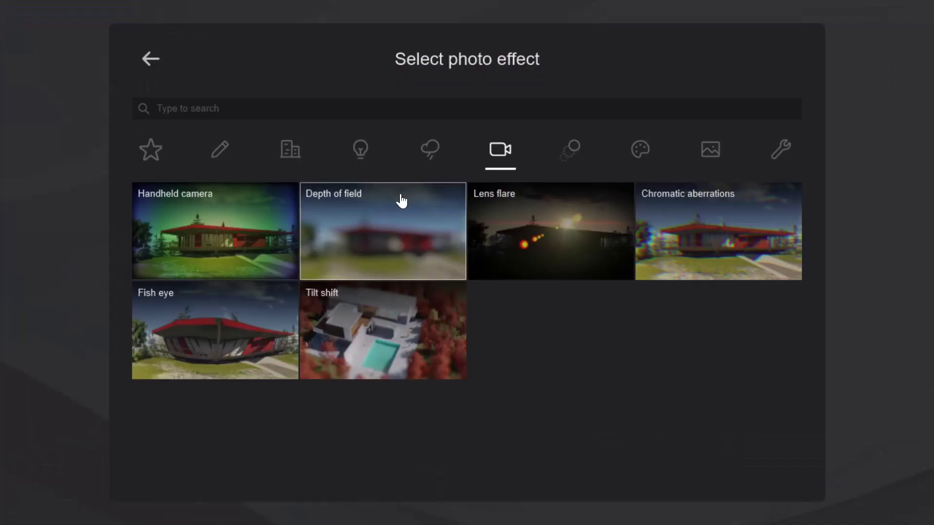
# - Add the Depth of field effect, adjust its foreground/background balance and reduce the blur amount
pyautogui.click(398, 242)
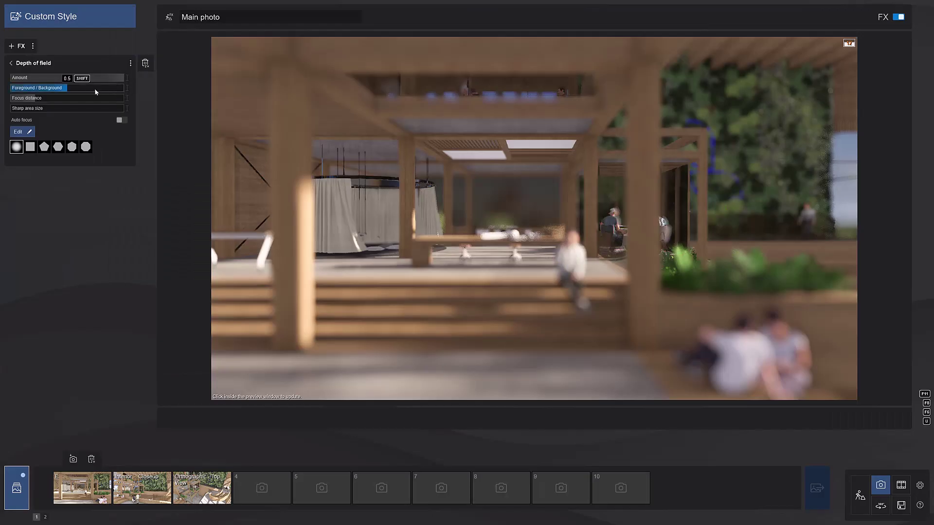
pyautogui.moveTo(81, 91)
pyautogui.mouseDown()
pyautogui.moveTo(126, 90)
pyautogui.moveTo(46, 92)
pyautogui.moveTo(71, 95)
pyautogui.mouseUp()
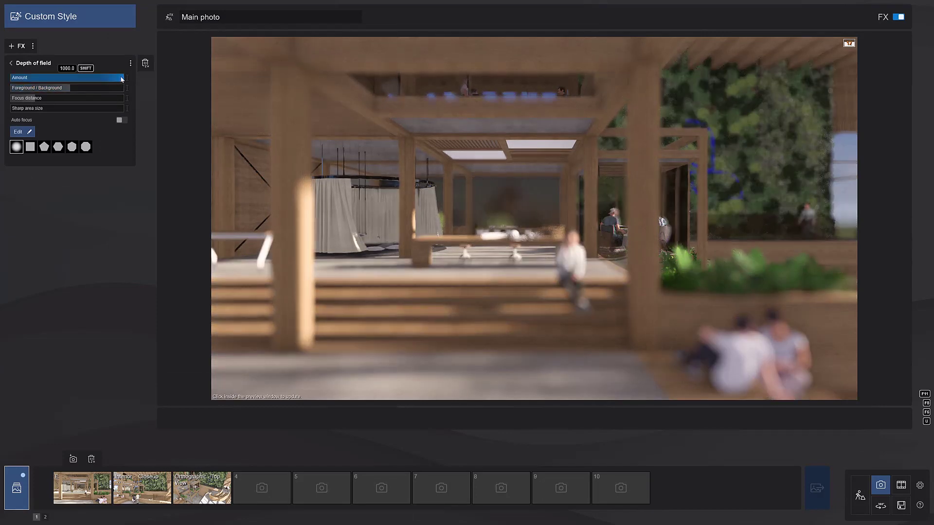
pyautogui.moveTo(121, 80); pyautogui.dragTo(57, 80)
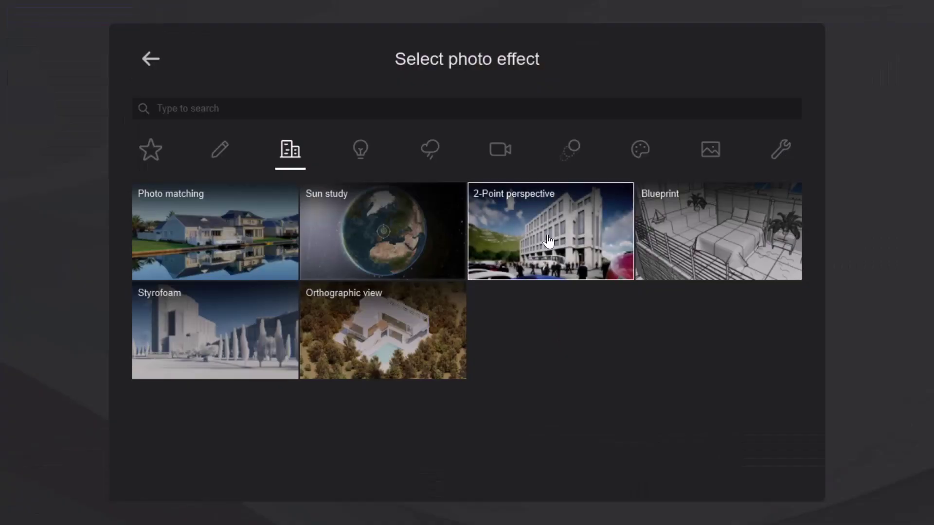
# - Add the 2-Point perspective effect and save the photo set's effect list as Daytime in the STYLE RENDERS folder
pyautogui.click(548, 240)
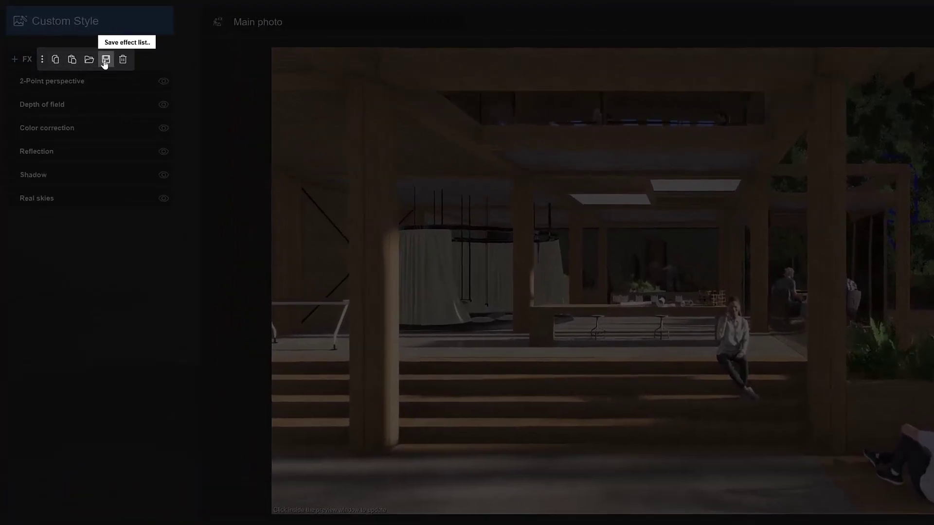
pyautogui.click(105, 61)
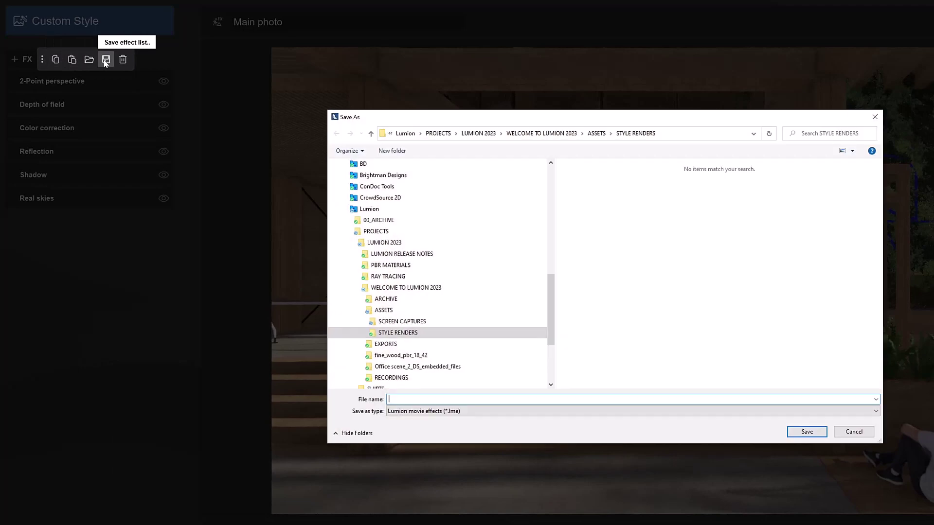
pyautogui.write('Daytime')
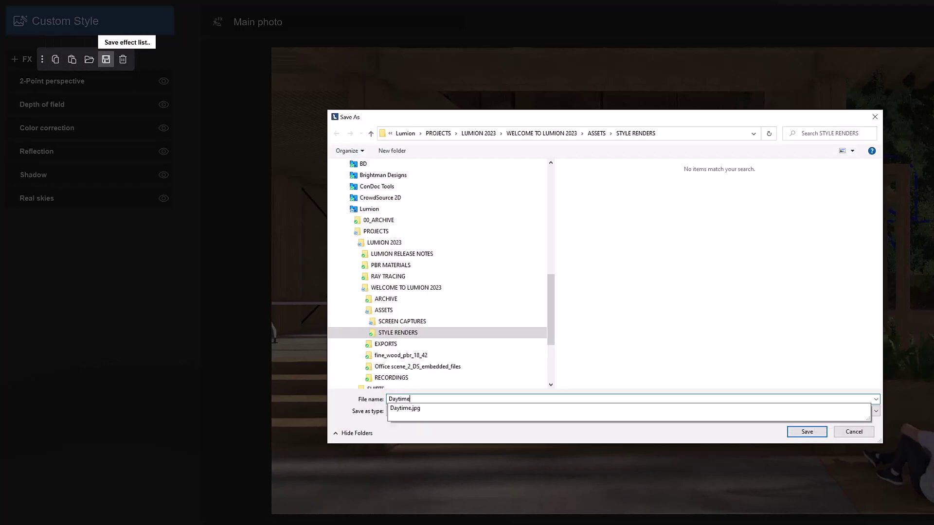
pyautogui.press('Return')
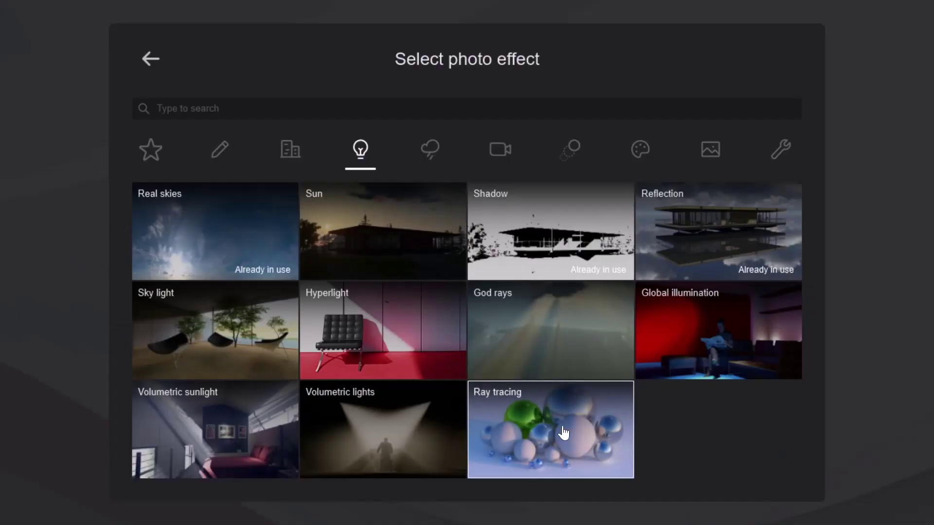
# - Add the Ray tracing effect with 16 samples and a reduced number of bounces, and return to the effect list
pyautogui.click(563, 433)
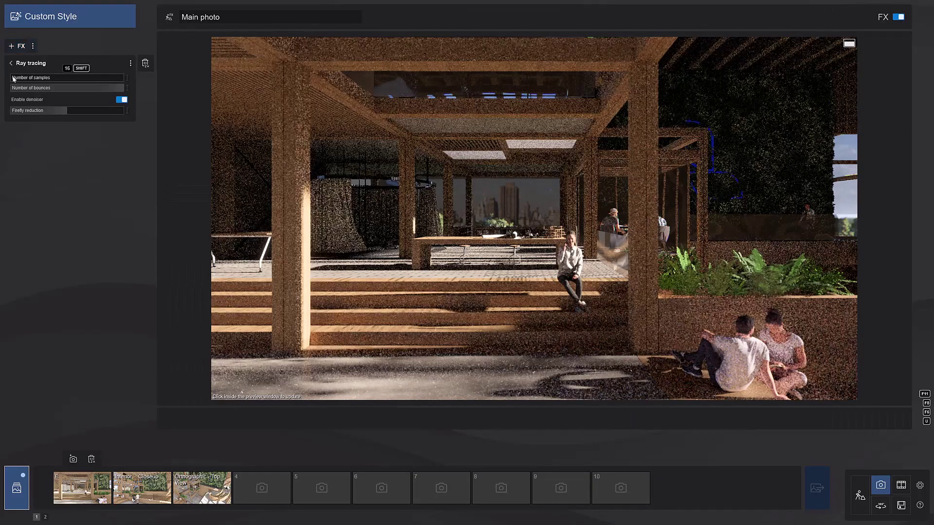
pyautogui.moveTo(37, 79); pyautogui.dragTo(71, 89)
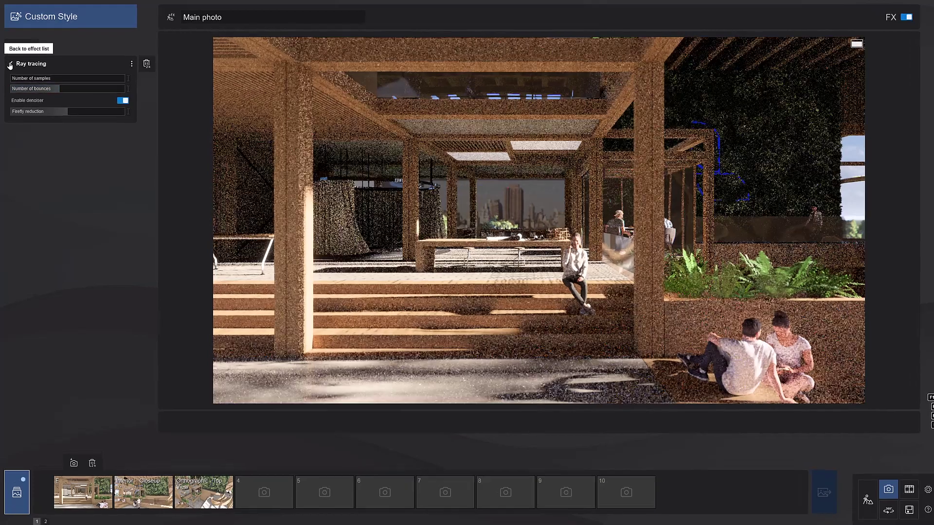
pyautogui.click(10, 65)
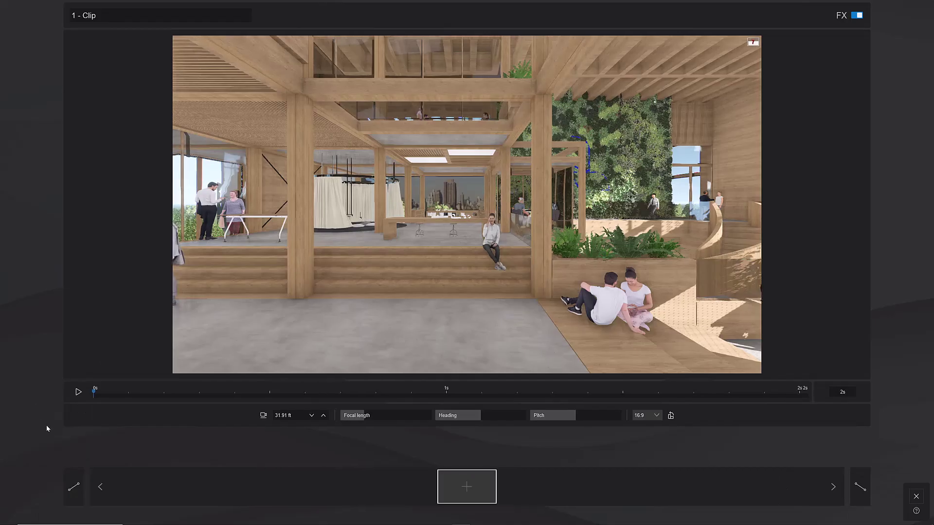
# - Build a 20-second clip from three camera keyframes across the atrium, preview it and set linear easing at both ends
pyautogui.click(467, 487)
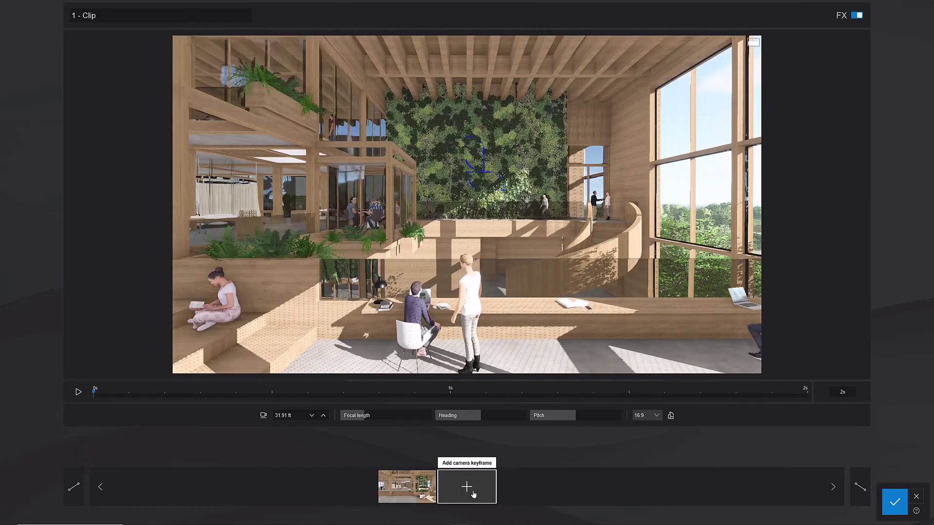
pyautogui.click(472, 493)
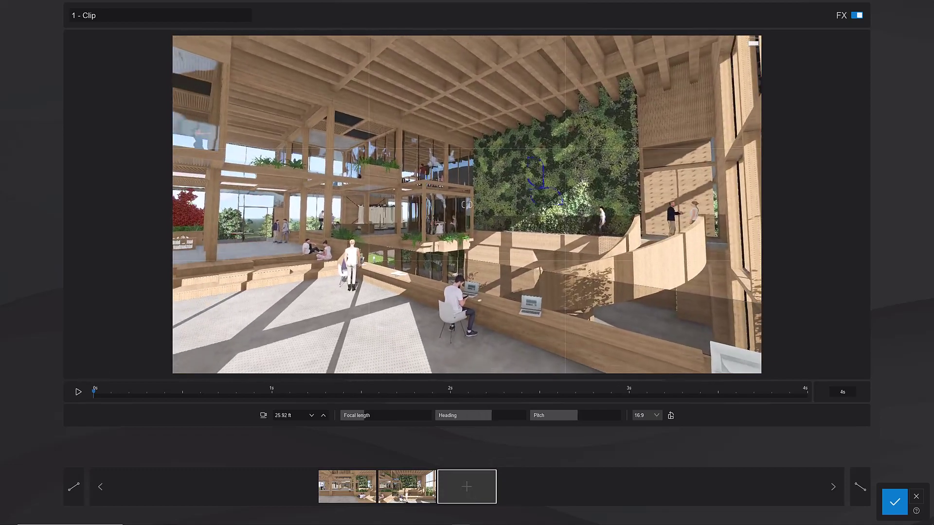
pyautogui.click(485, 485)
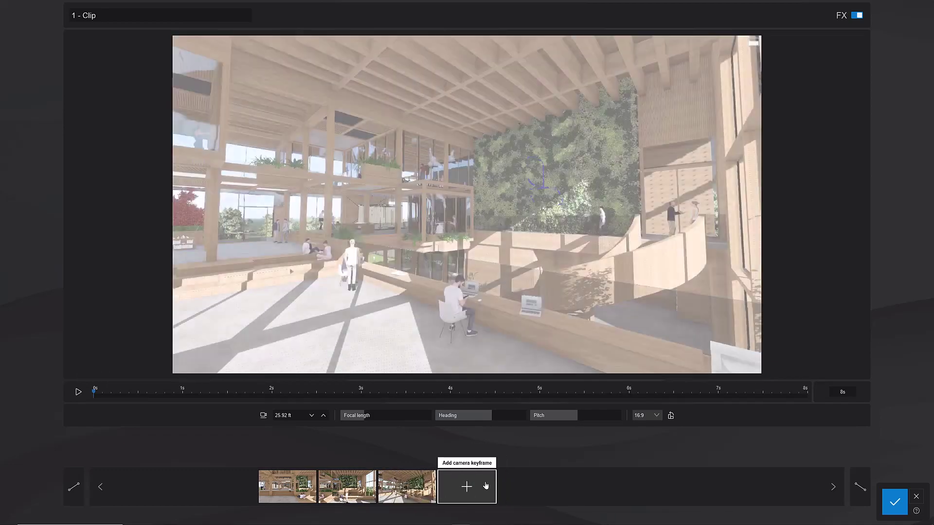
pyautogui.click(78, 392)
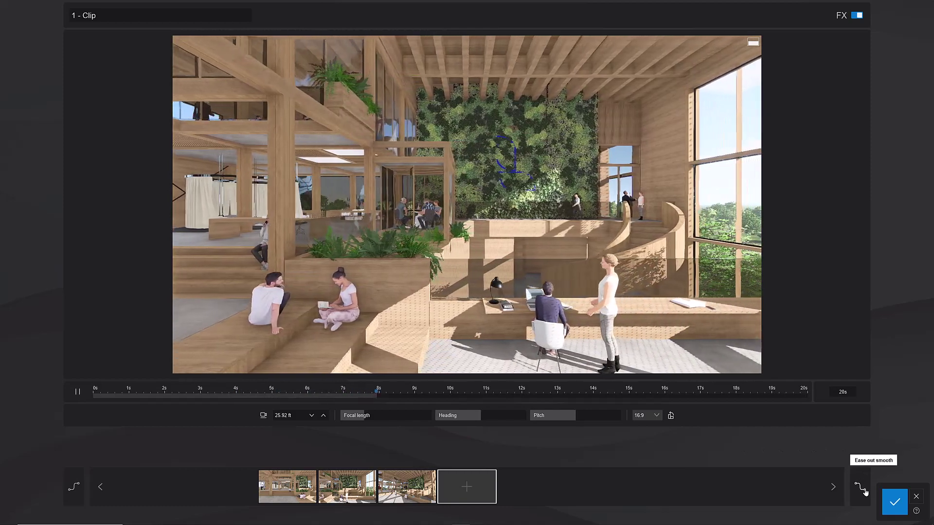
pyautogui.click(864, 490)
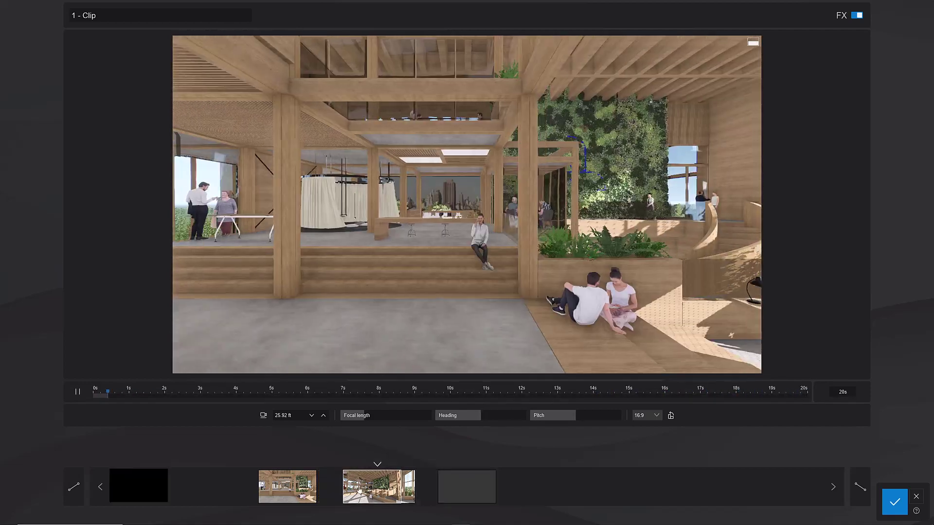
# - Reverse the order of the three camera keyframes and save the first clip
pyautogui.moveTo(294, 491)
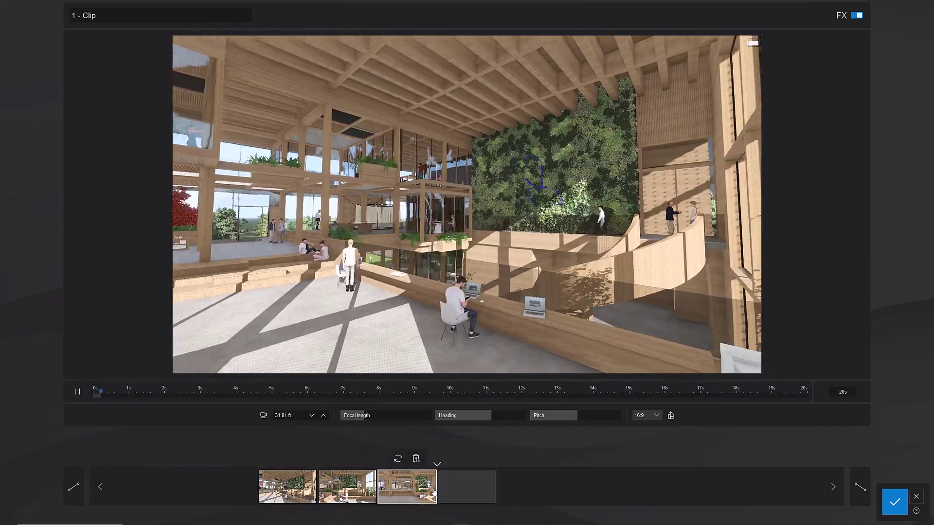
pyautogui.click(396, 485)
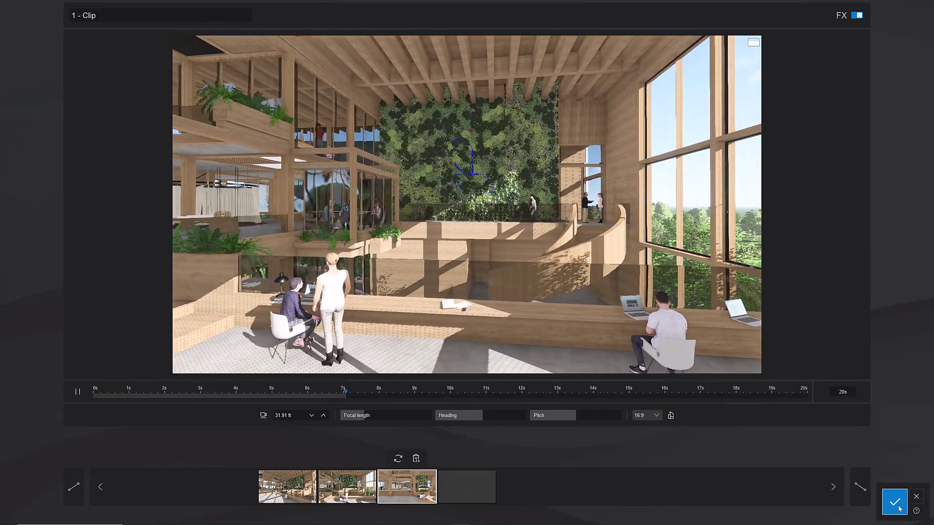
pyautogui.click(895, 503)
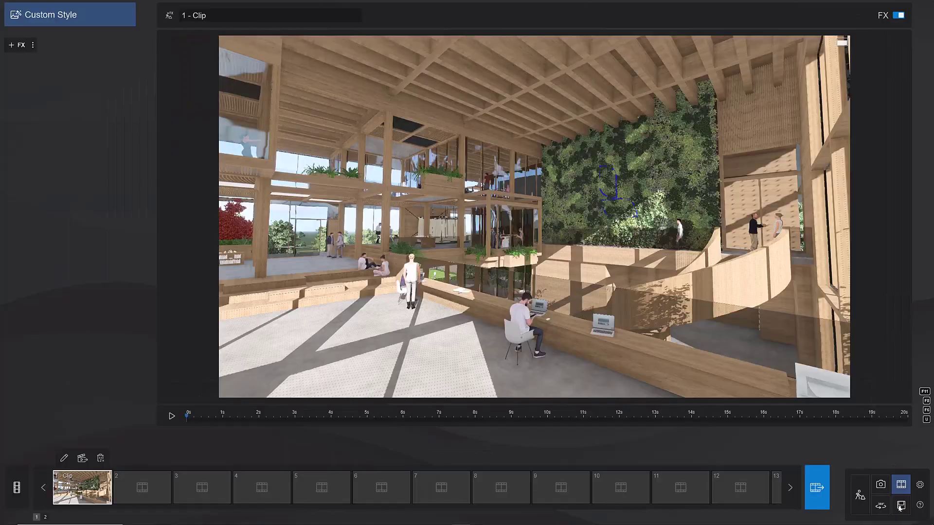
# - Start a preset camera-path clip in movie slot 2 and look through the orbit, dolly and remaining path types
pyautogui.click(142, 487)
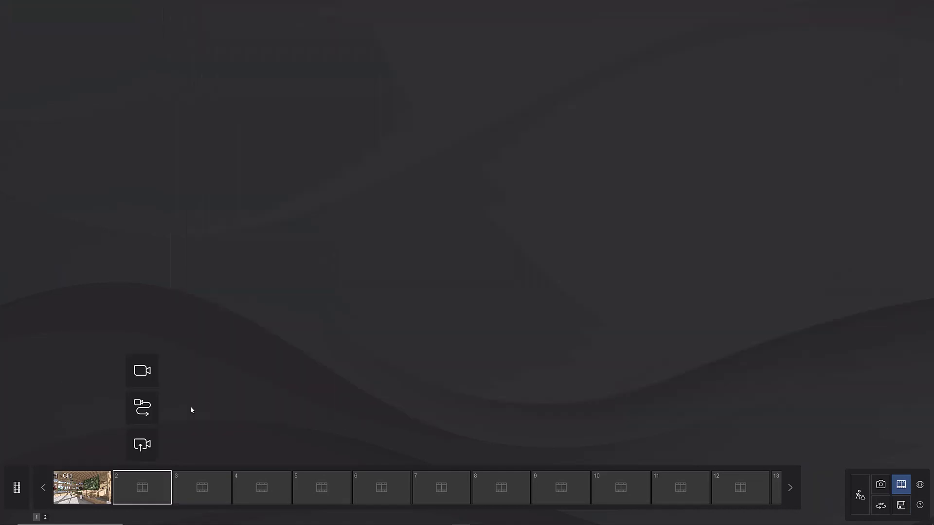
pyautogui.click(145, 411)
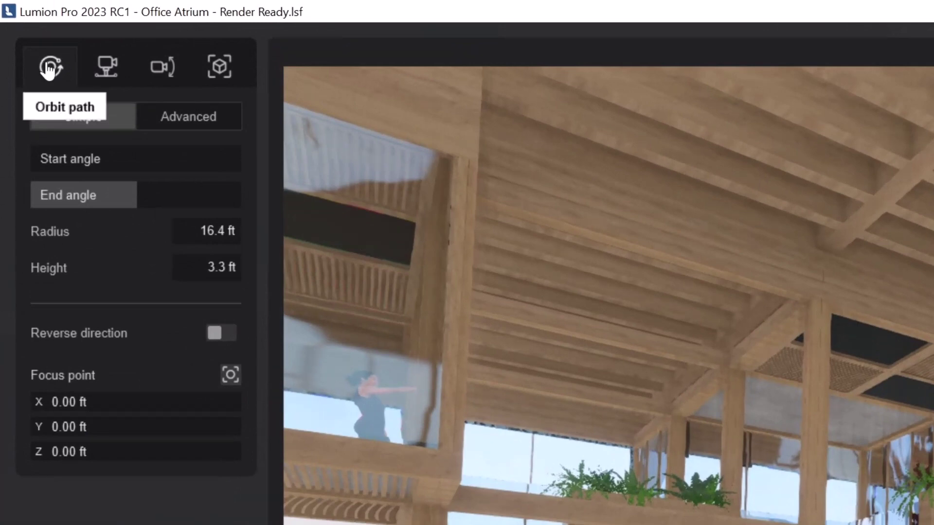
pyautogui.click(107, 67)
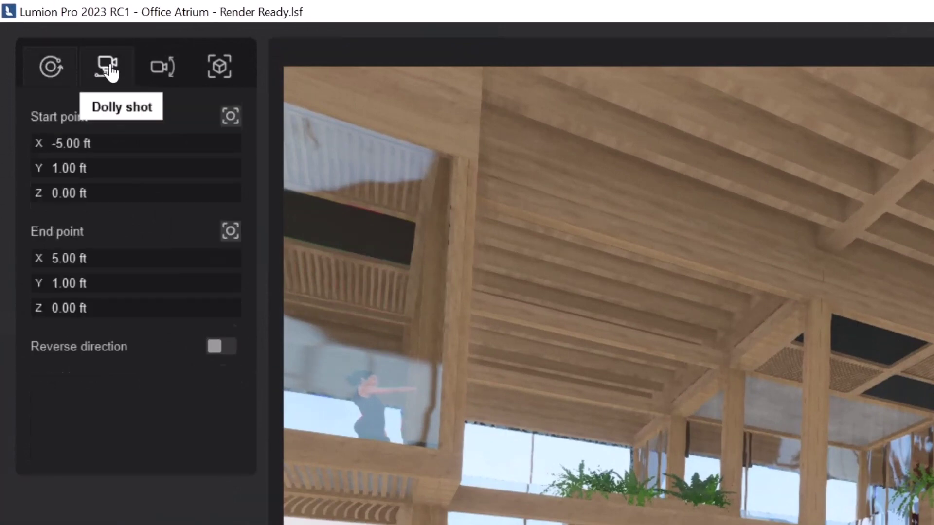
pyautogui.click(167, 71)
pyautogui.click(226, 74)
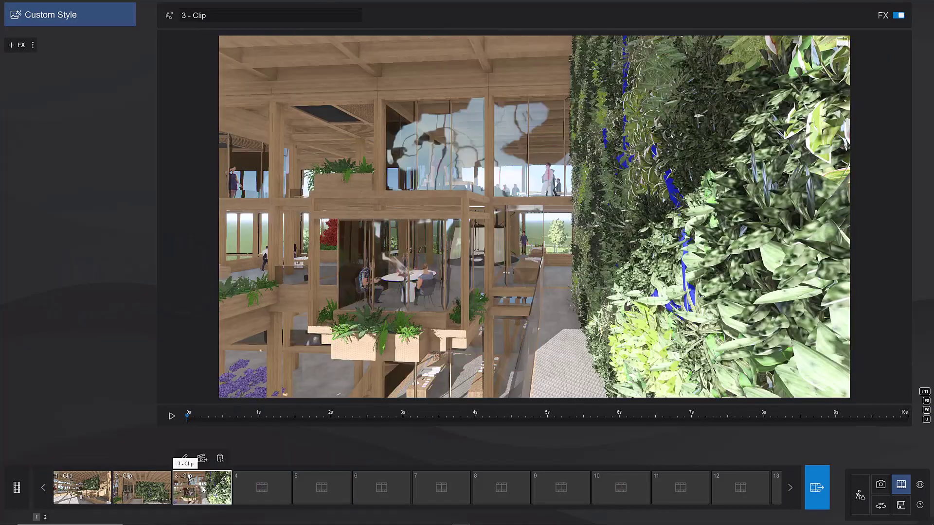
# - Play the third clip and review the entire movie by scrubbing through to the end of its timeline
pyautogui.click(170, 416)
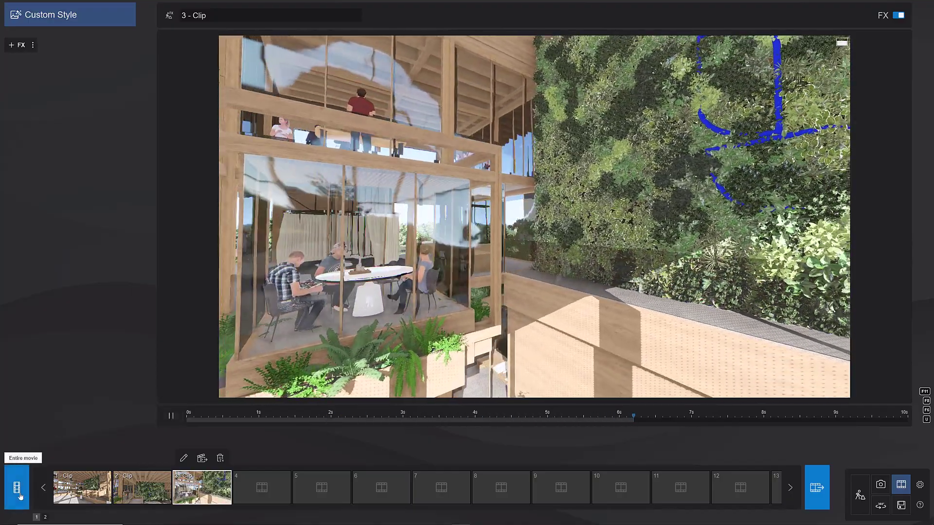
pyautogui.click(18, 491)
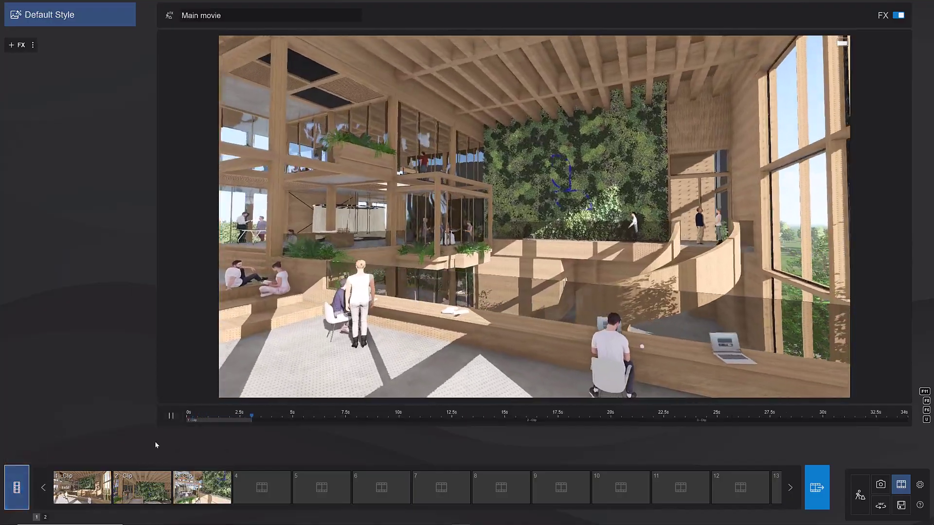
pyautogui.moveTo(271, 416); pyautogui.dragTo(900, 412)
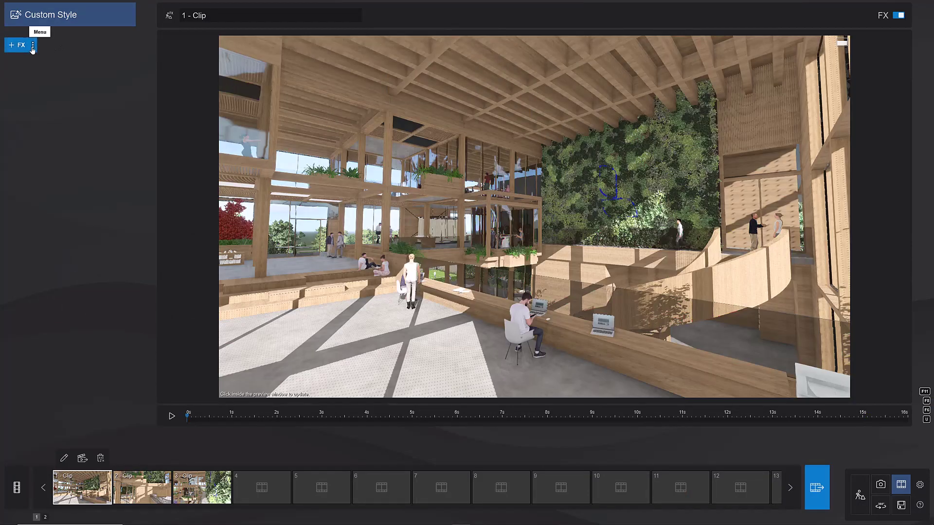
# - Load the saved effect list Daytime.lme onto the first clip and play the clip
pyautogui.click(33, 46)
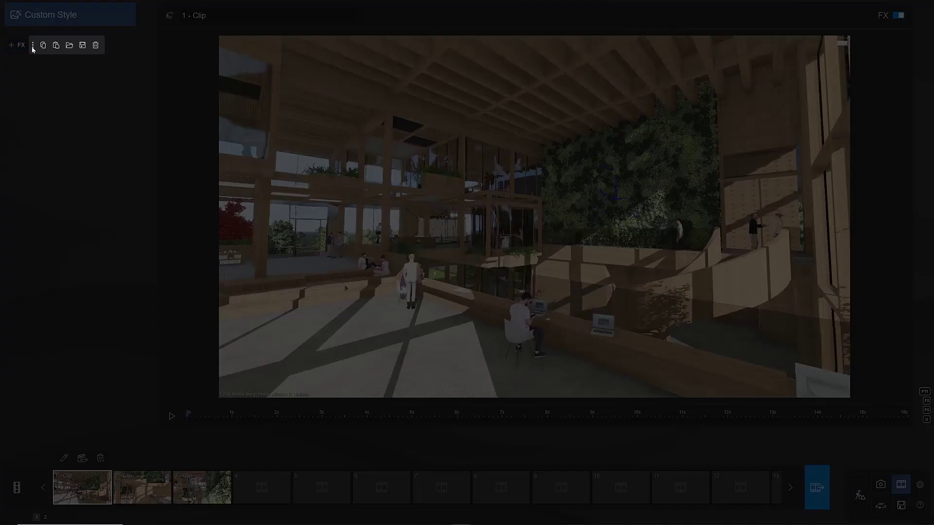
pyautogui.click(70, 46)
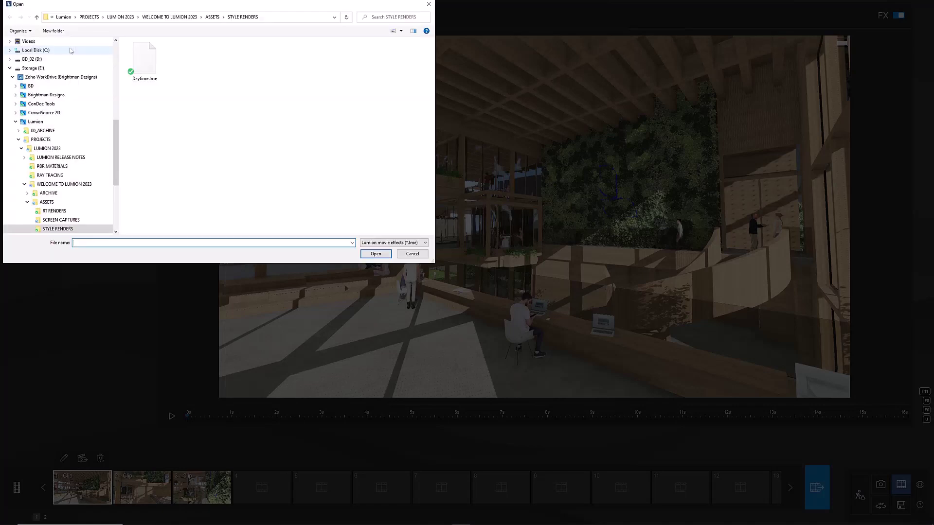
pyautogui.doubleClick(148, 68)
pyautogui.click(171, 415)
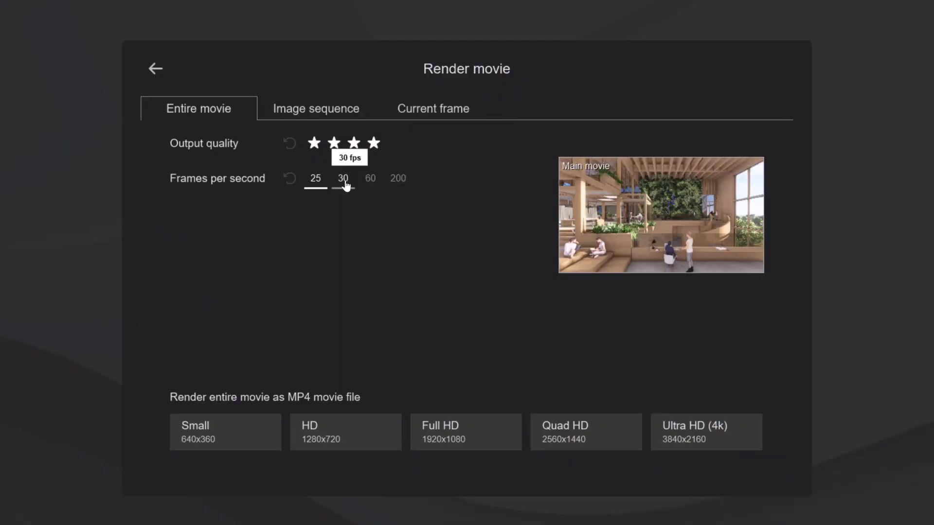
# - Render the entire movie as a Full HD (1920x1080) MP4 named Office Atrium in the ANIMATIONS folder
pyautogui.click(490, 433)
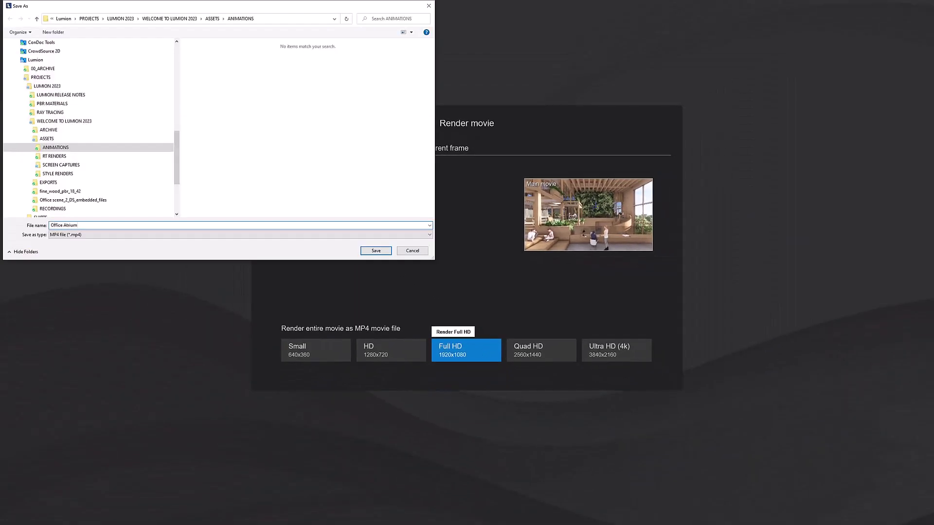
pyautogui.click(376, 251)
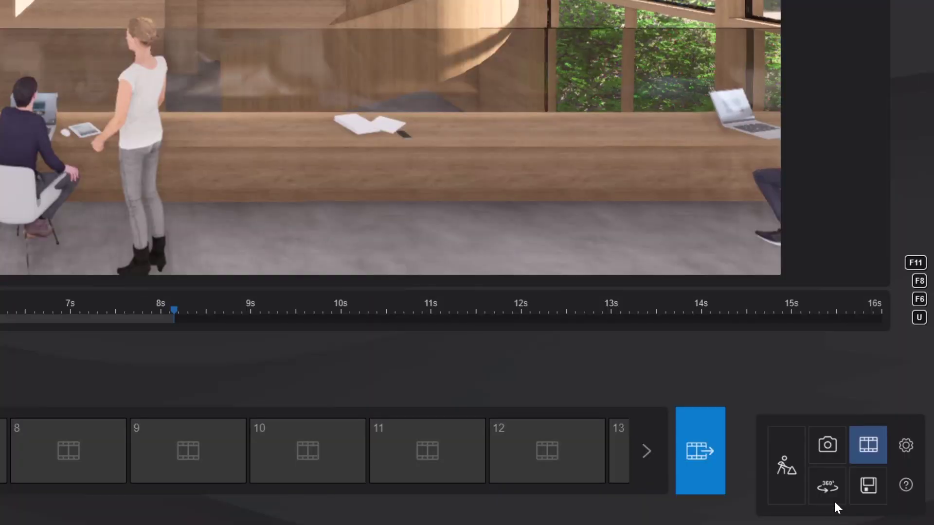
# - Switch to 360 panorama mode and store camera views in the first two panorama slots
pyautogui.click(830, 490)
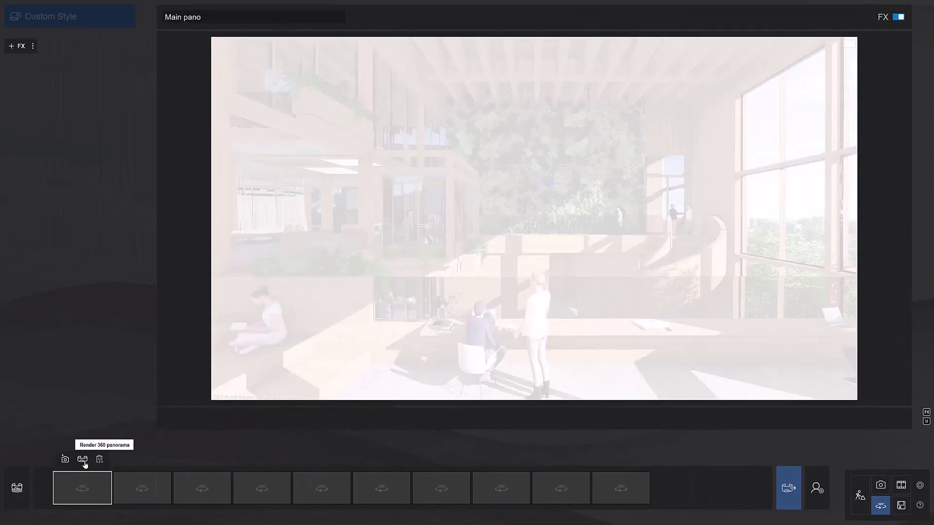
pyautogui.click(83, 460)
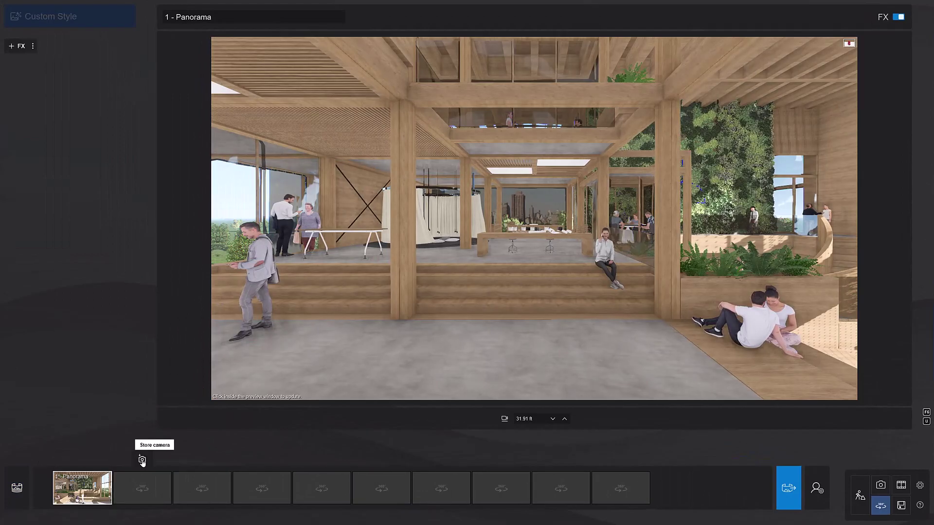
pyautogui.click(142, 460)
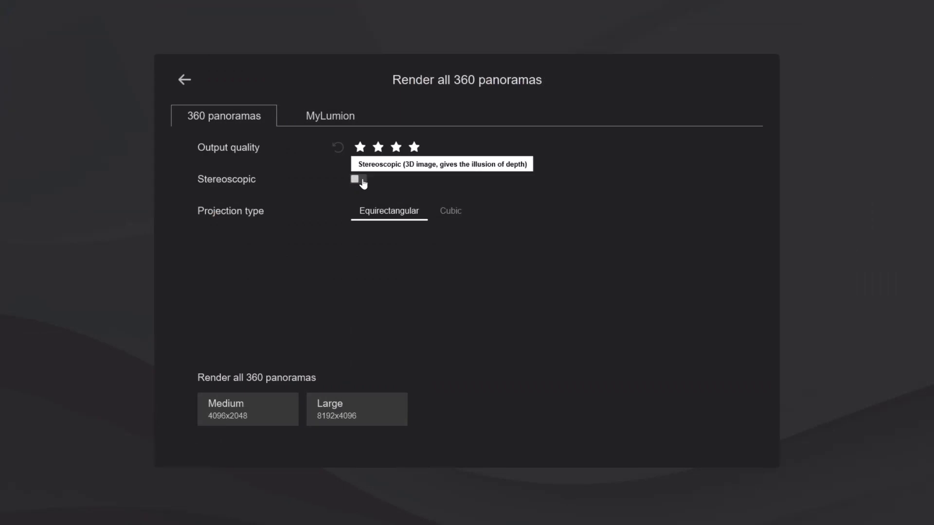
# - Render all panoramas as stereoscopic equirectangular JPGs at draft quality, Large 8192x8192, named Office Atrium in the VR PANOS folder
pyautogui.click(358, 180)
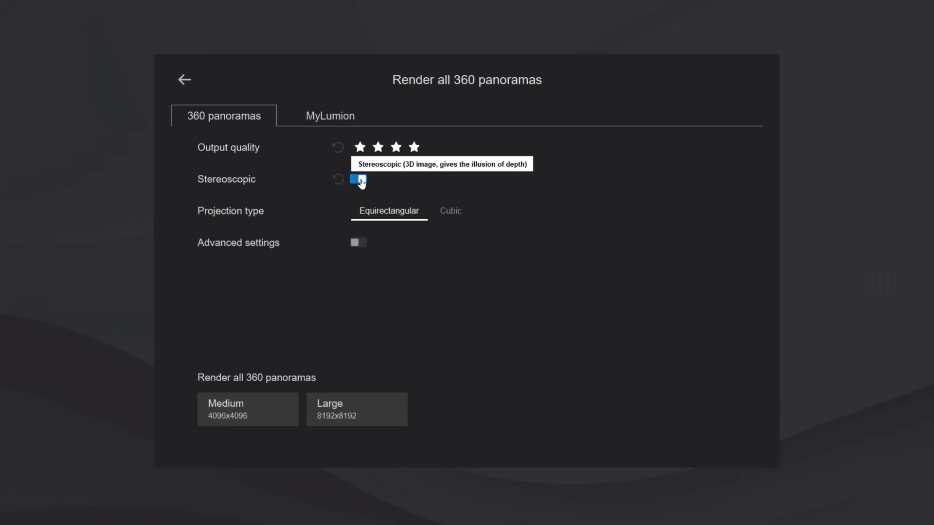
pyautogui.click(360, 150)
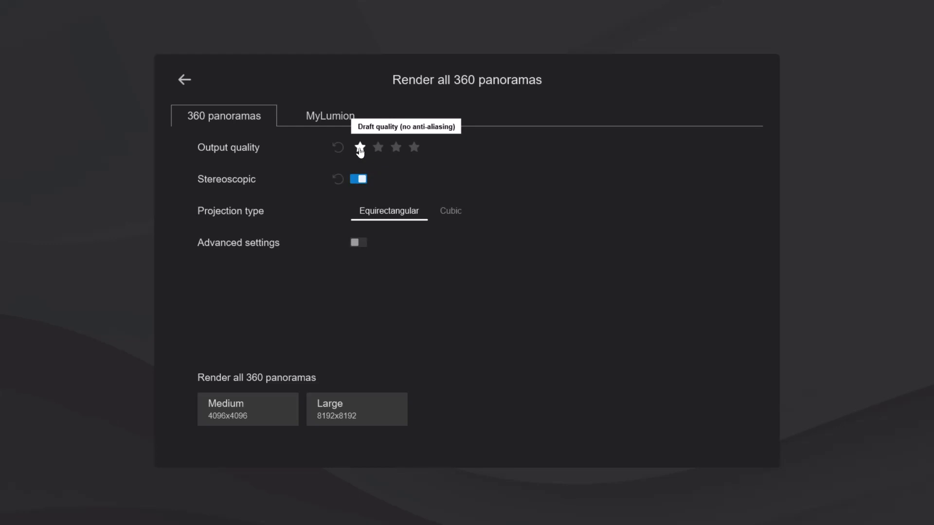
pyautogui.click(393, 411)
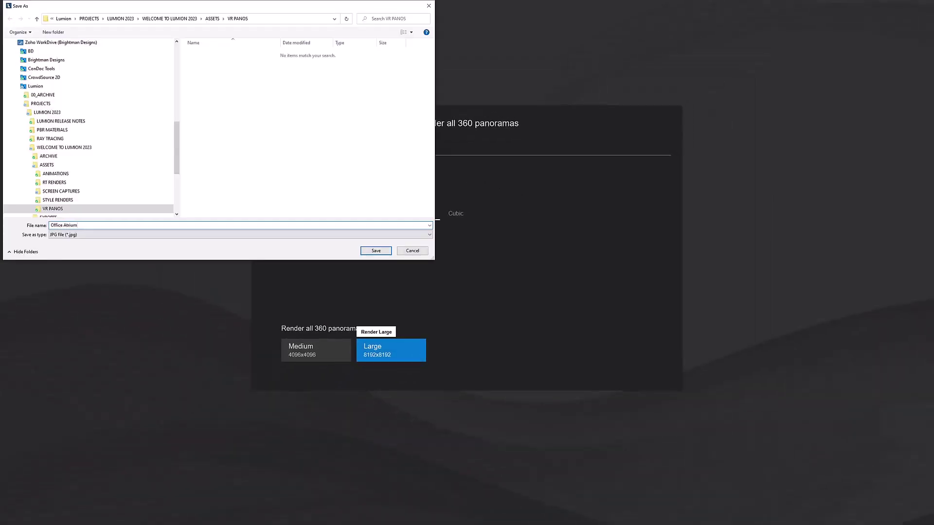
pyautogui.press('Return')
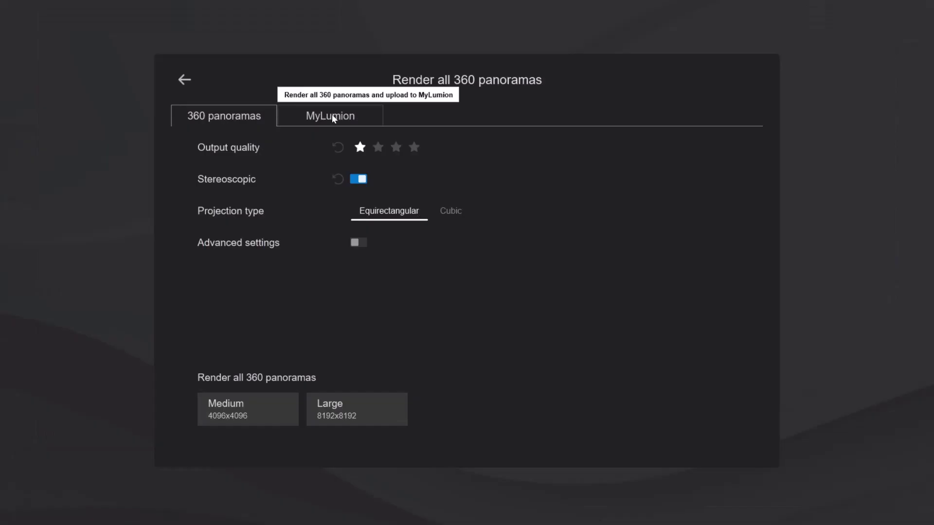
# - Upload all 360 panoramas to MyLumion at one-star quality, entering the recipient's e-mail address
pyautogui.click(332, 116)
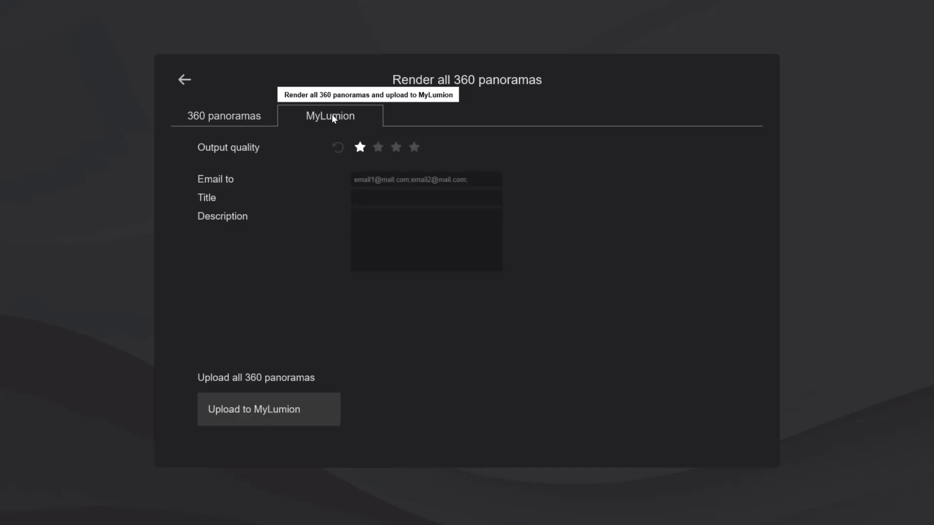
pyautogui.click(426, 179)
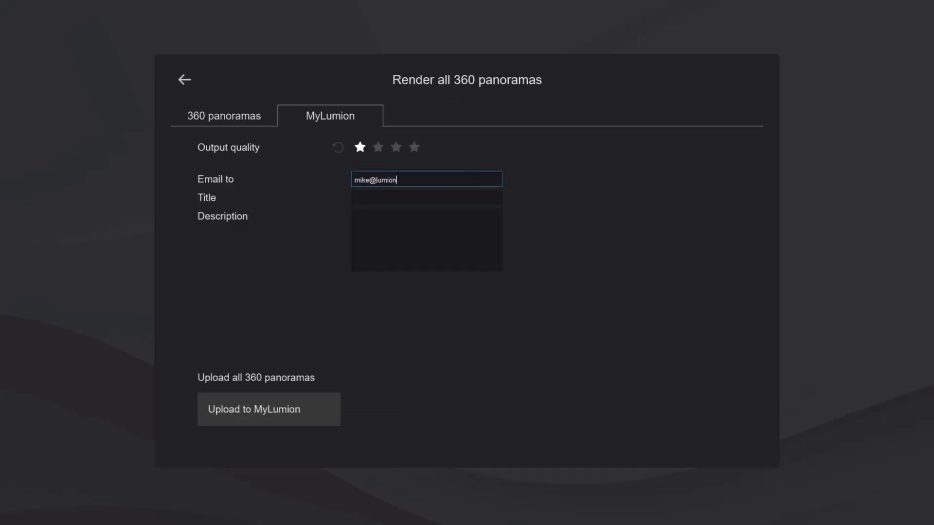
pyautogui.click(330, 412)
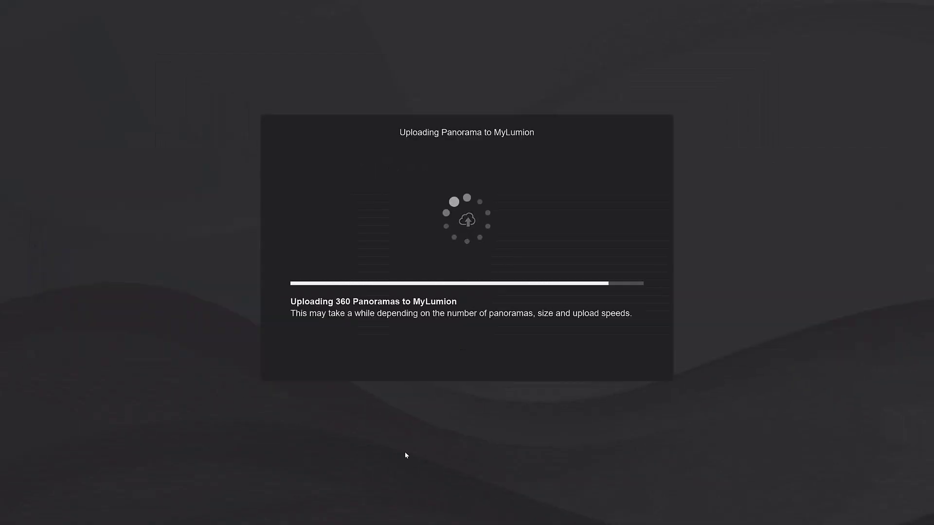
# - Open the uploaded MyLumion project in the browser and look around its three panoramas, moving from one viewpoint to the next
pyautogui.click(379, 238)
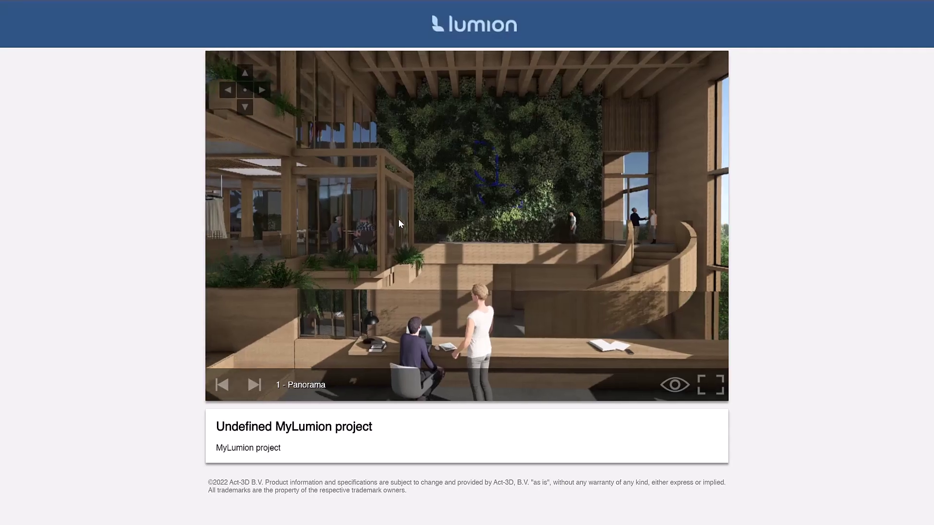
pyautogui.moveTo(403, 223); pyautogui.dragTo(736, 235)
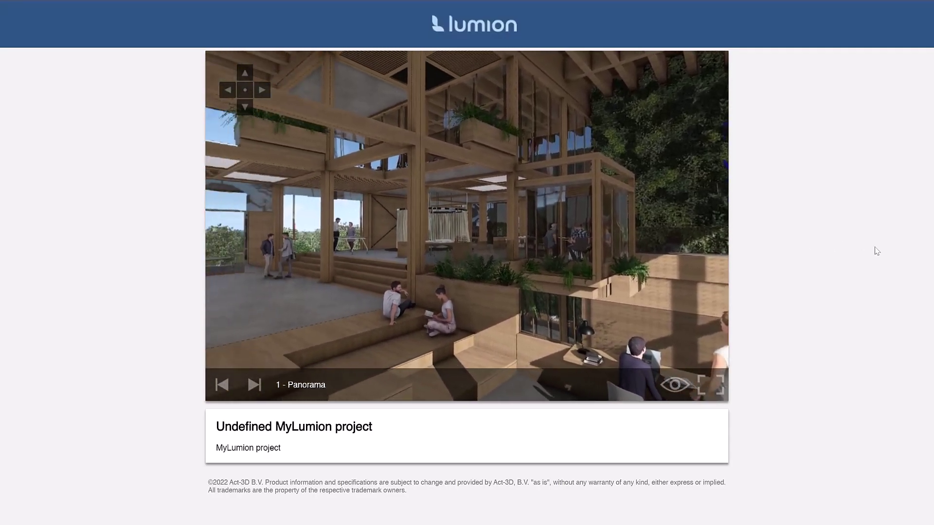
pyautogui.moveTo(329, 255); pyautogui.dragTo(626, 255)
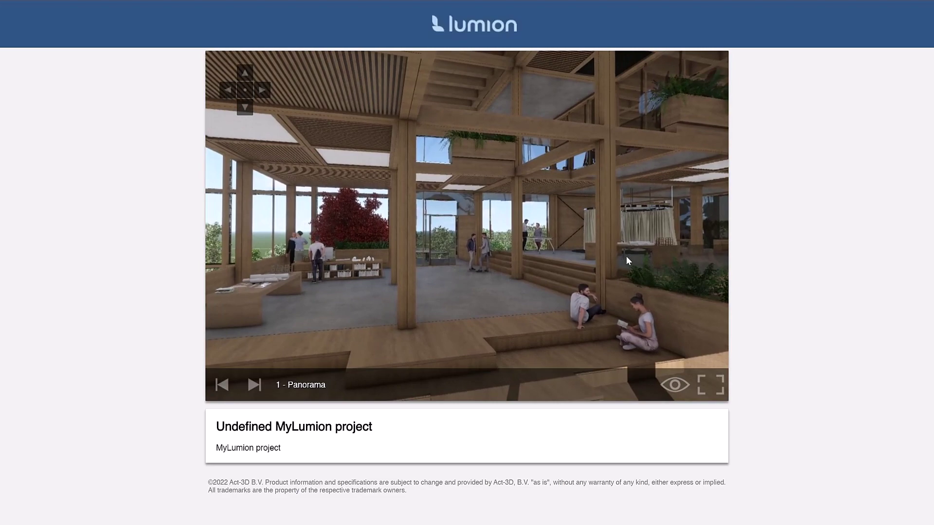
pyautogui.click(675, 384)
pyautogui.click(384, 233)
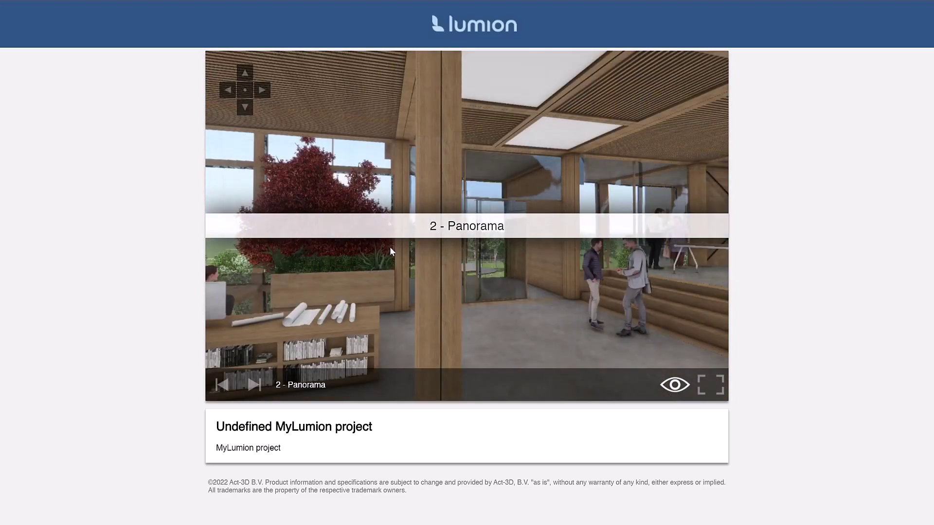
pyautogui.moveTo(631, 223); pyautogui.dragTo(281, 342)
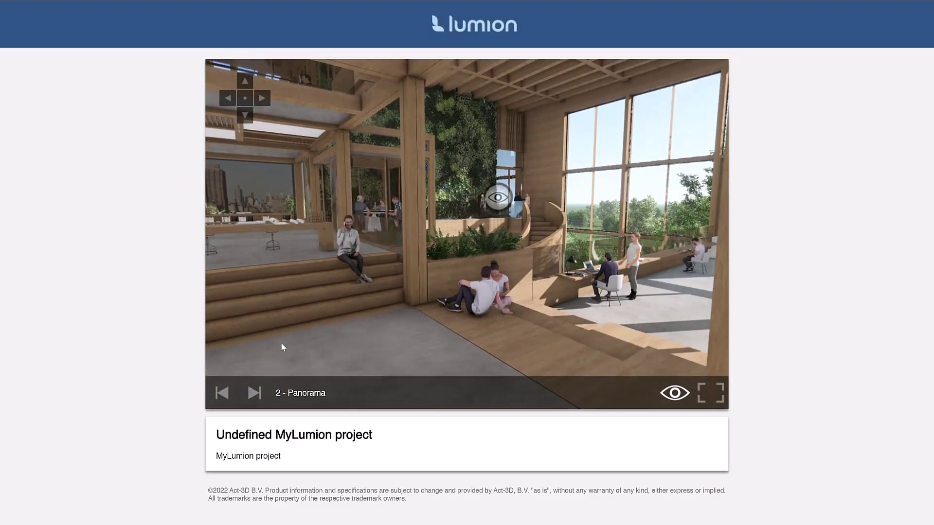
pyautogui.click(255, 394)
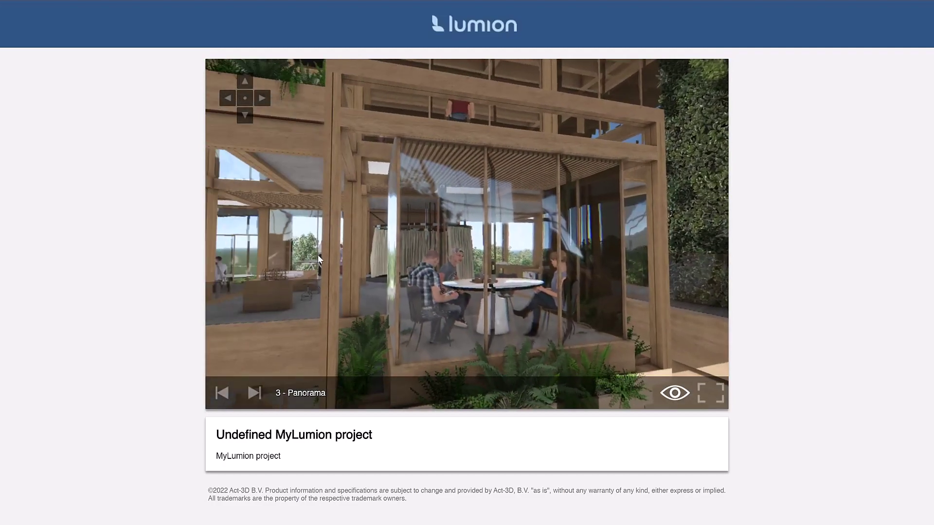
pyautogui.moveTo(317, 255); pyautogui.dragTo(521, 275)
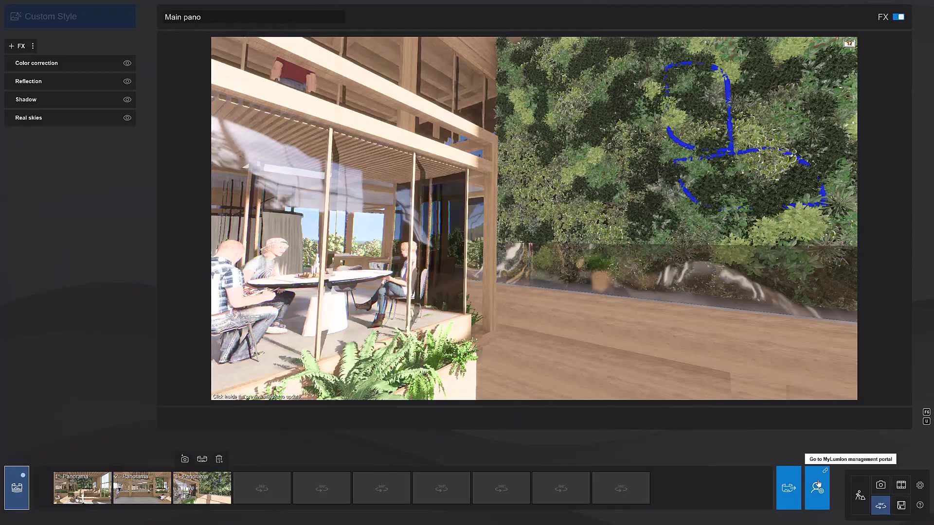
# - Open the MyLumion management portal from the panorama mode and browse the list of shared projects
pyautogui.click(817, 485)
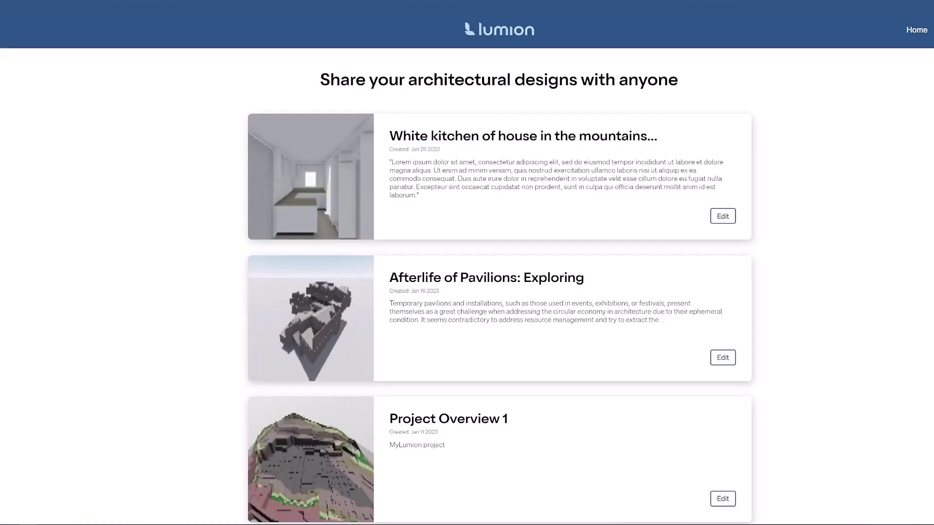
pyautogui.scroll(-3, 499, 287)
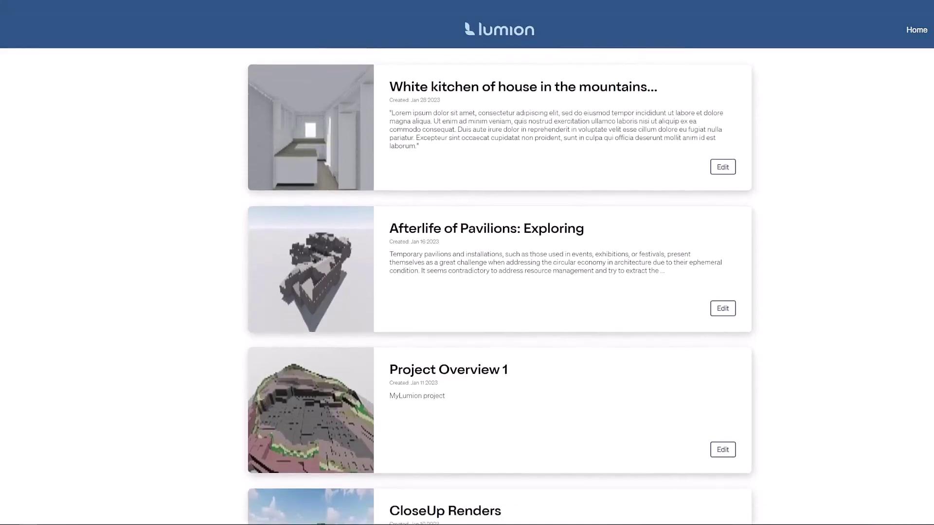